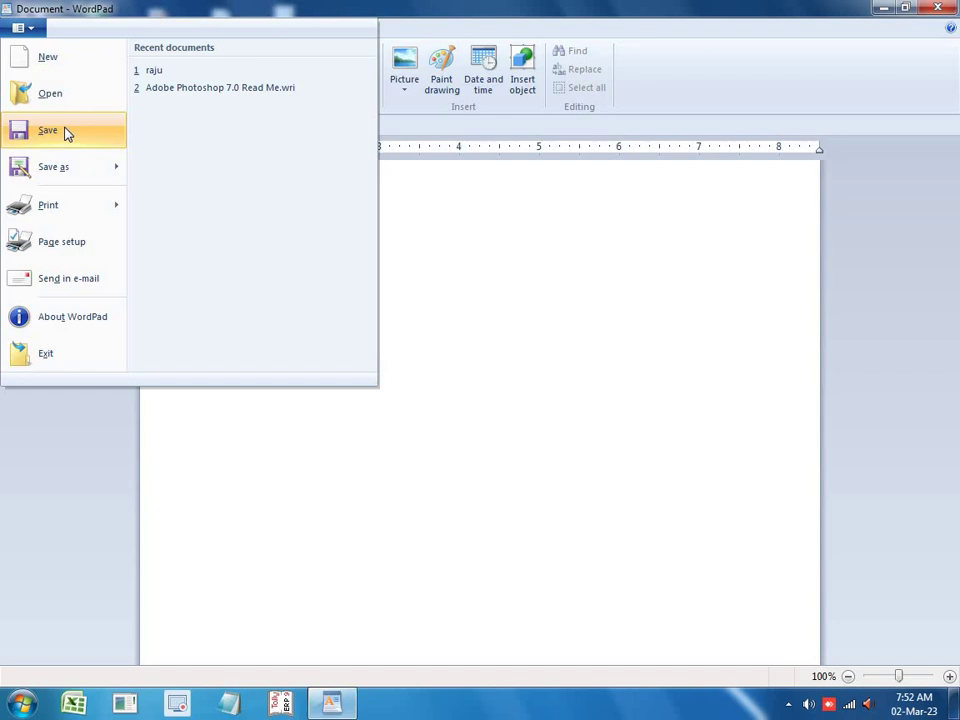
Start saving the document, browse the available save locations, and choose the Music library as the destination
click(65, 133)
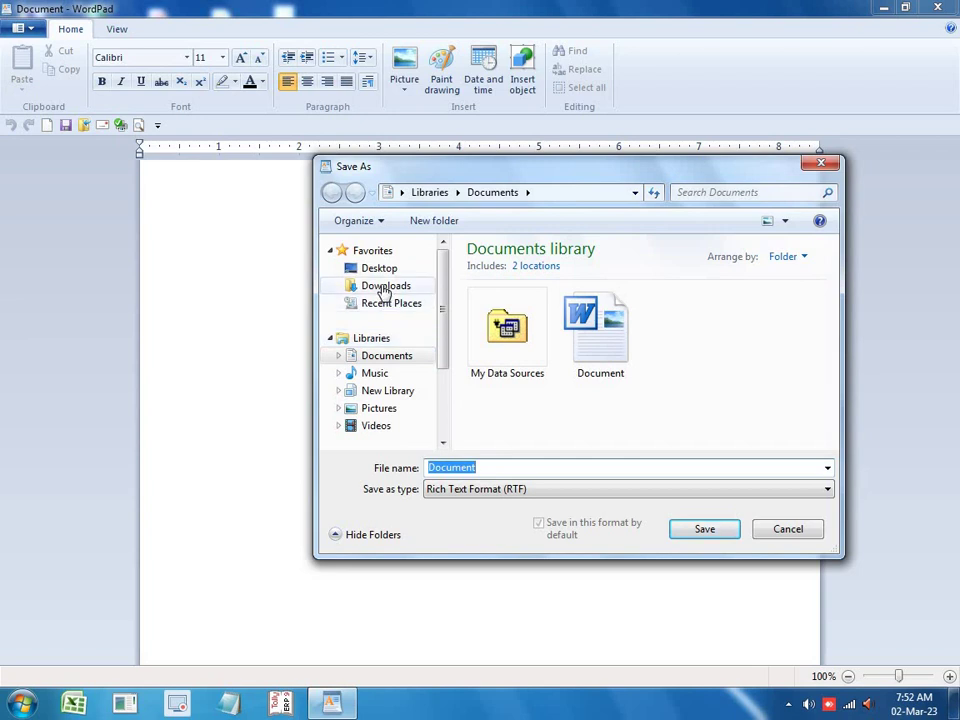
click(384, 290)
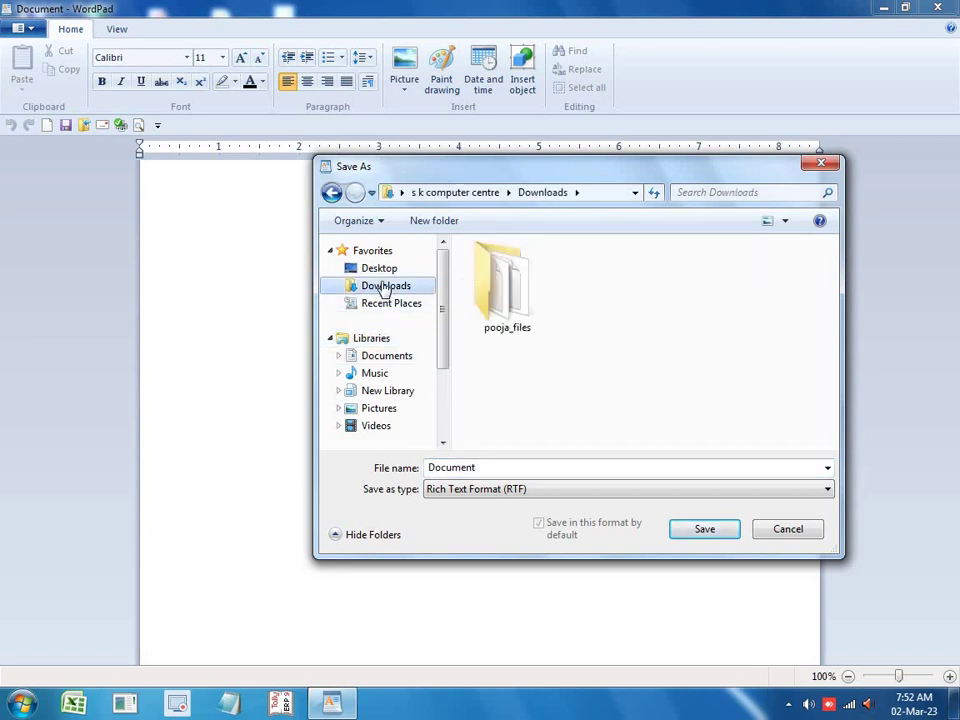
click(382, 272)
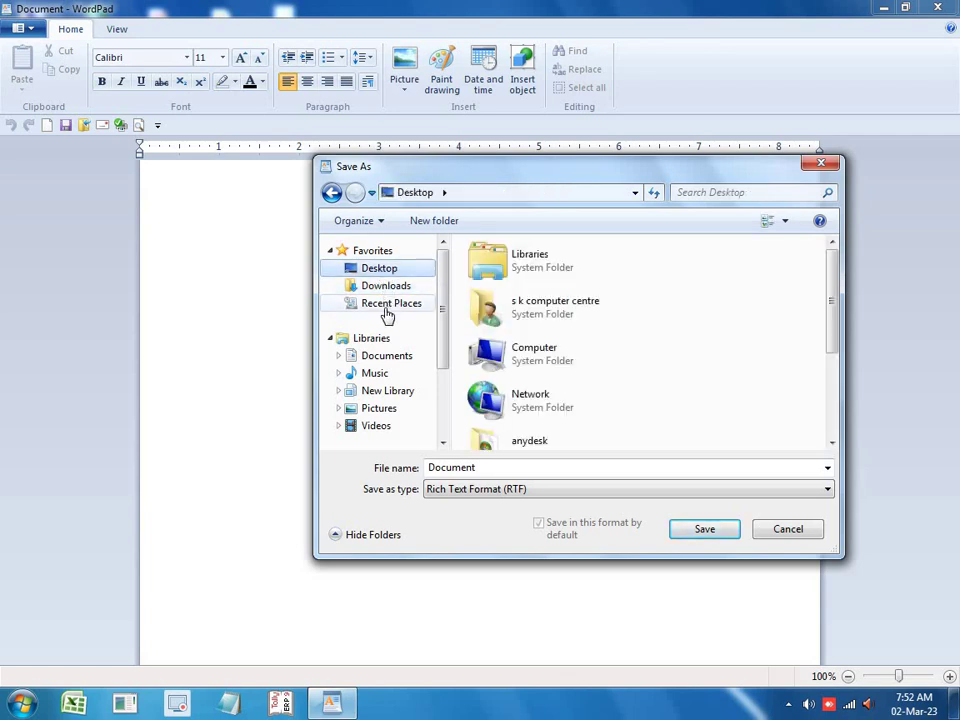
click(390, 313)
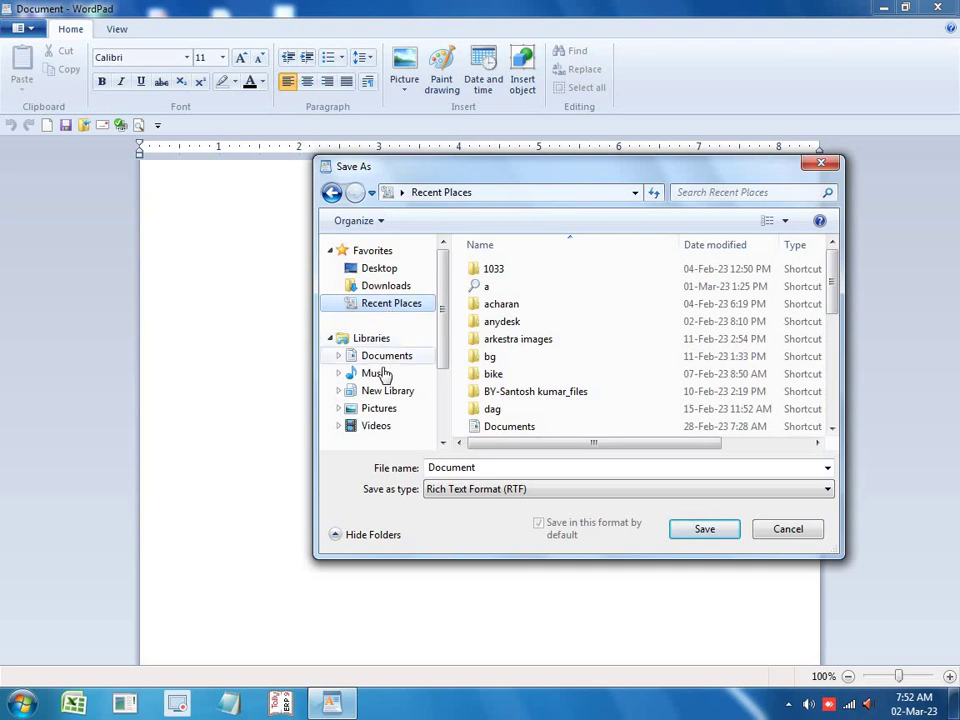
click(388, 358)
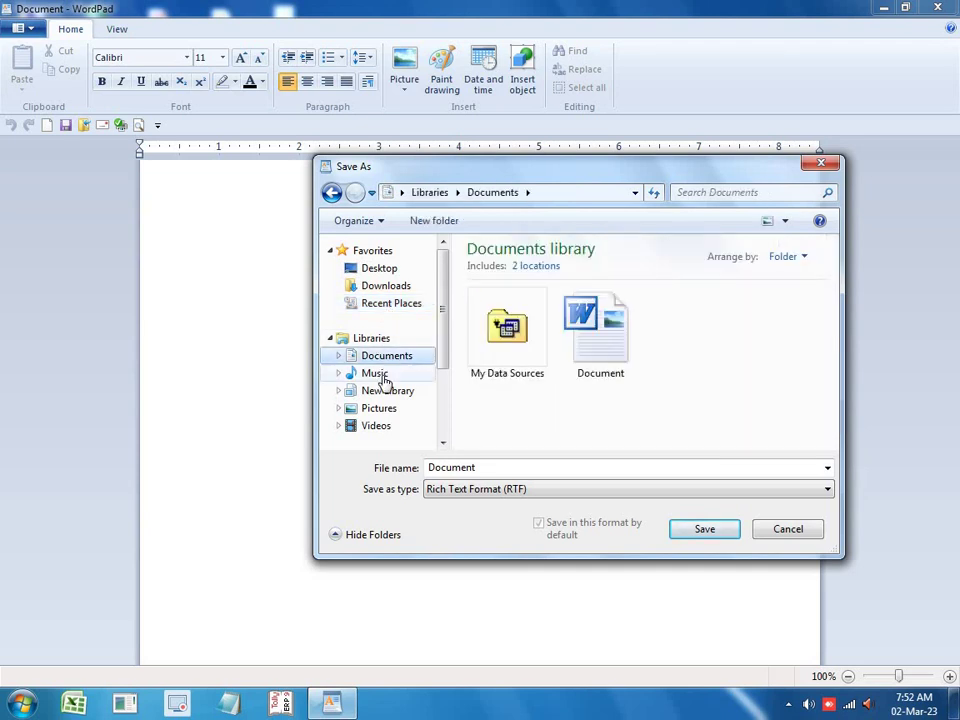
click(385, 377)
click(386, 393)
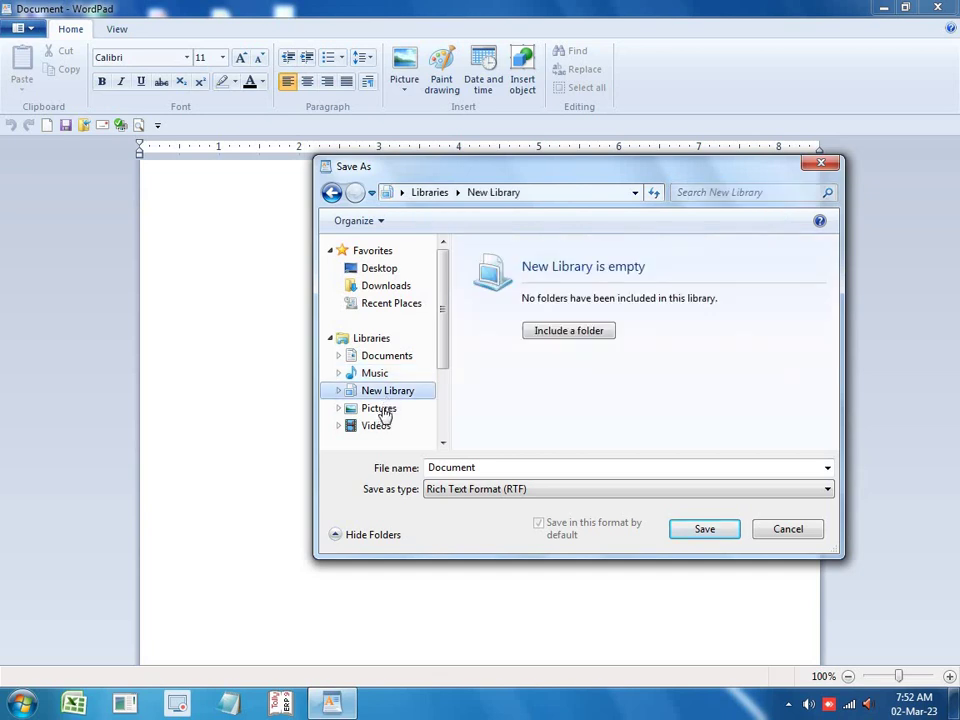
click(385, 411)
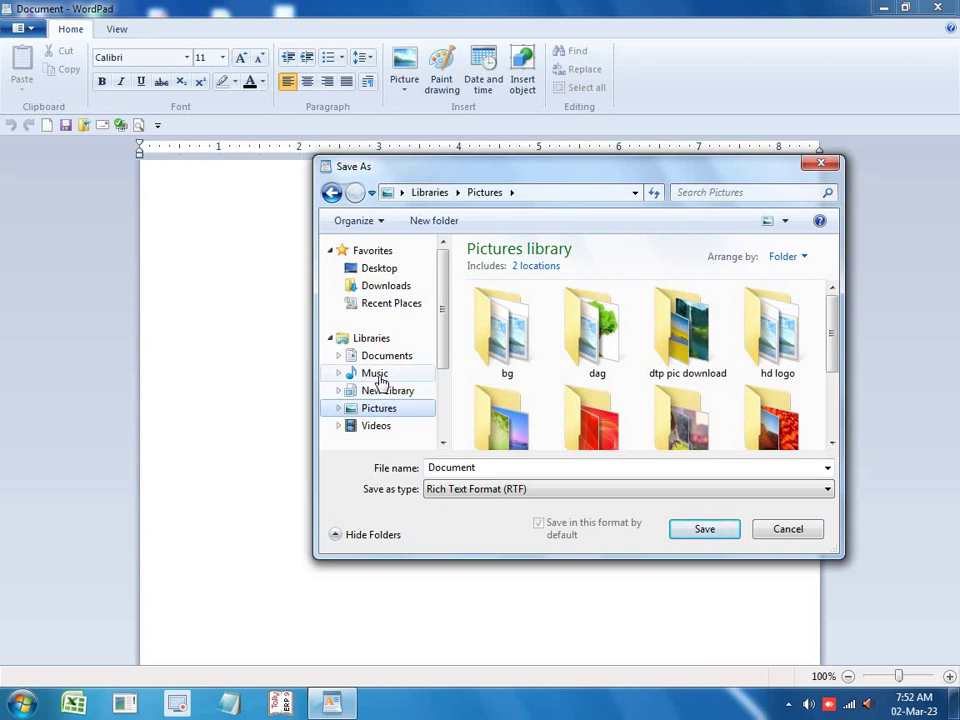
click(376, 374)
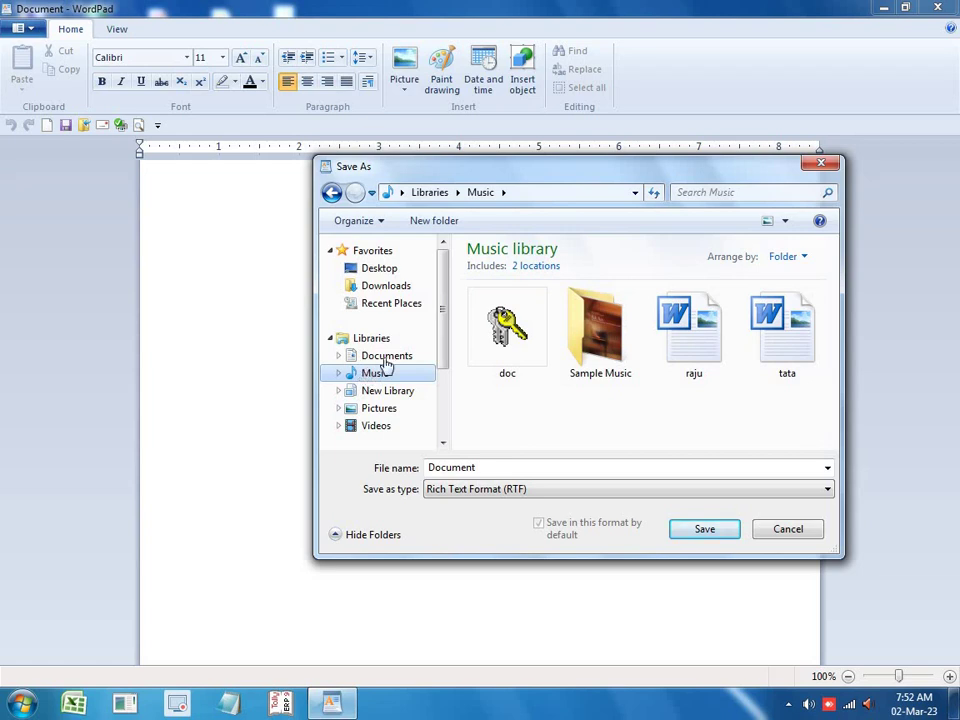
Enter mohan as the file name for the document being saved
double_click(480, 465)
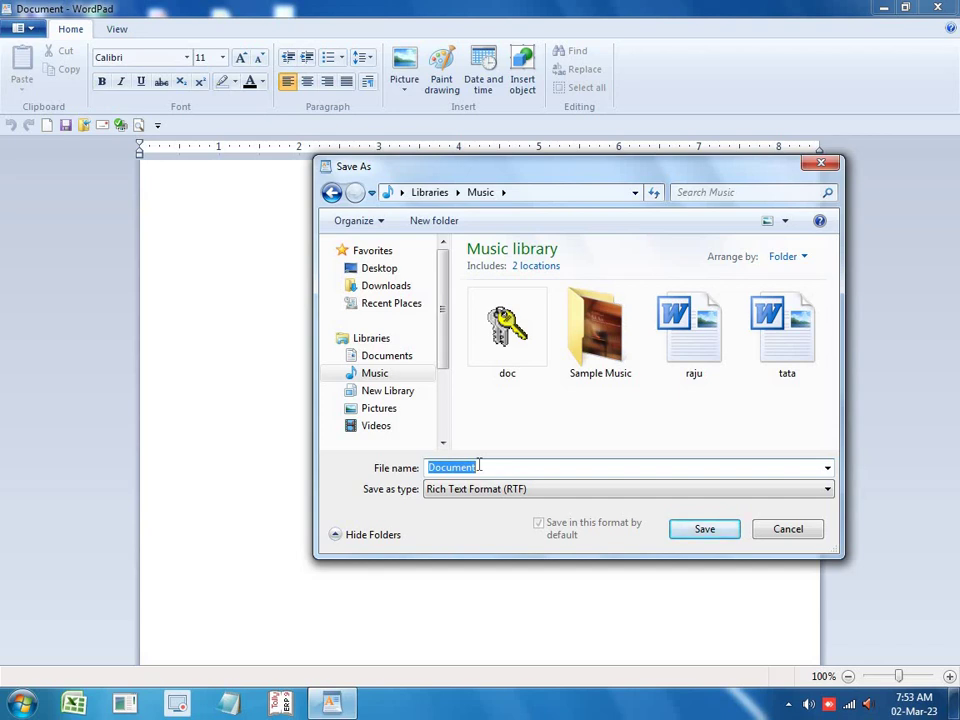
text(m)
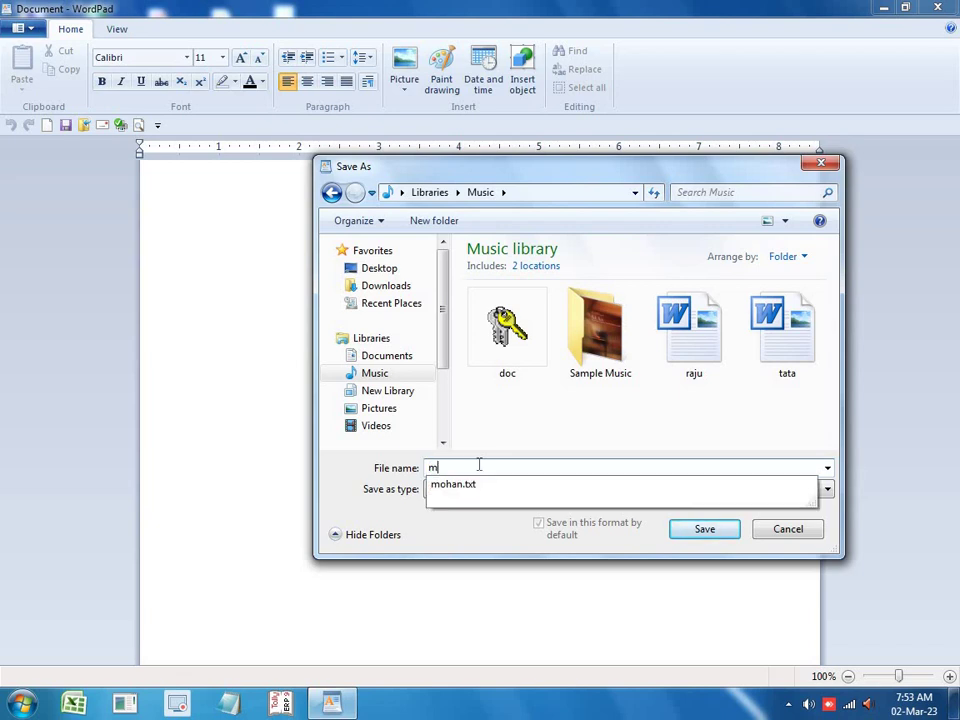
text(ohan)
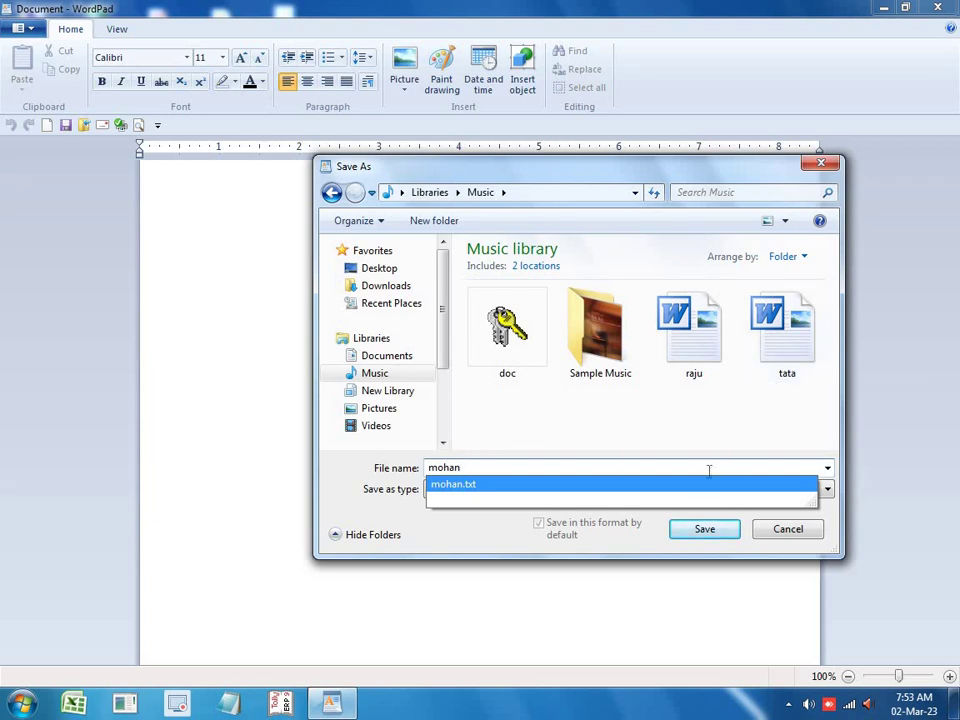
click(658, 424)
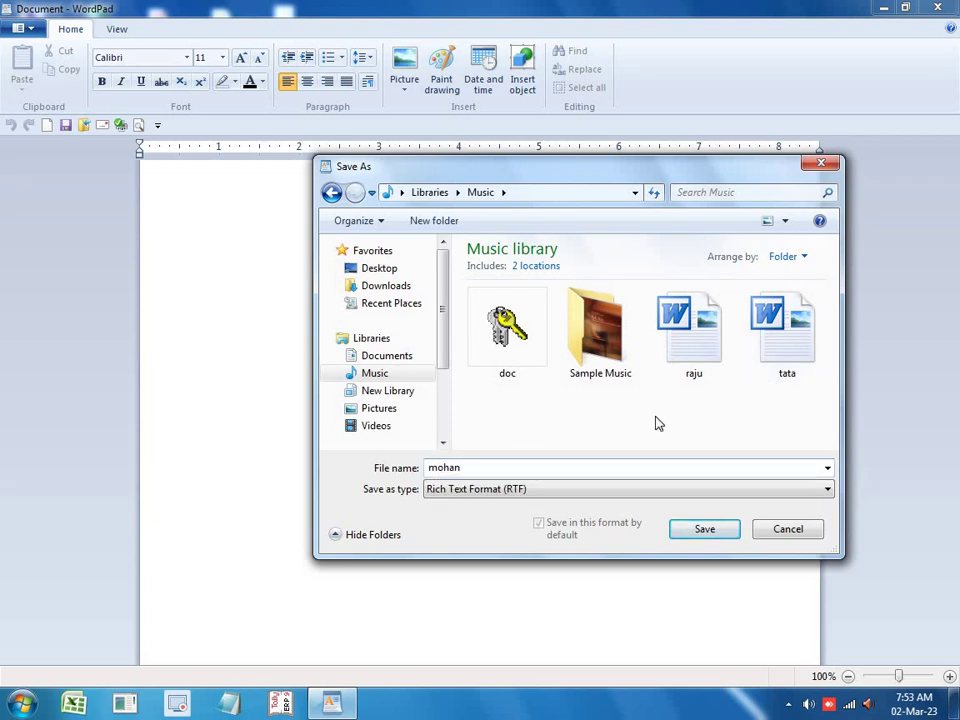
Replace the file name with sohan
double_click(488, 467)
click(470, 466)
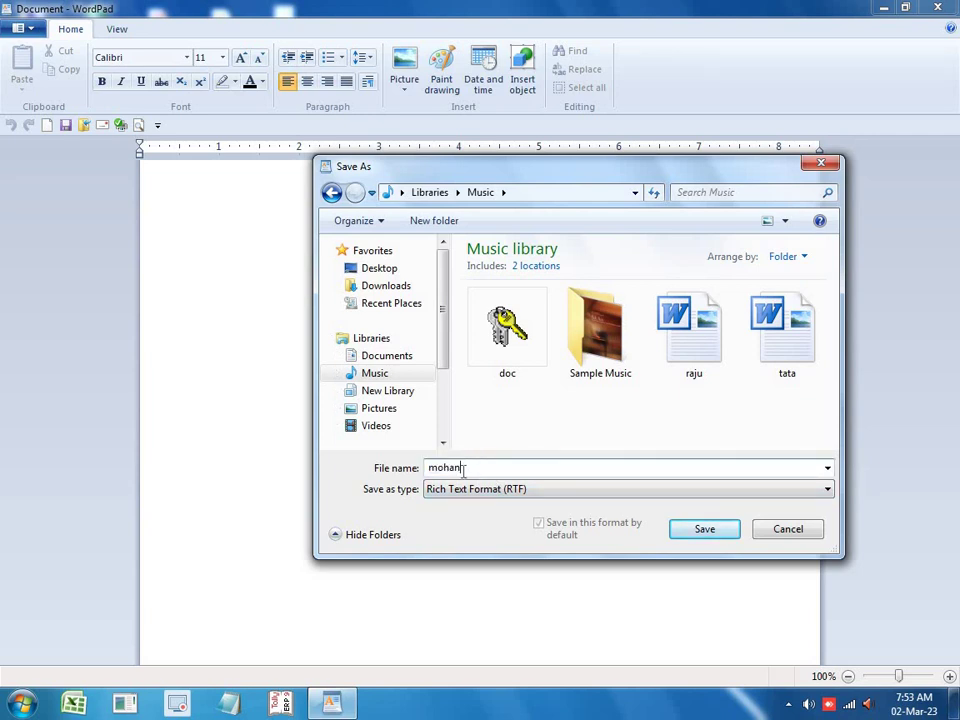
key(BackSpace)
key(BackSpace)
key(BackSpace)
key(BackSpace)
key(BackSpace)
text(sohan)
Review the available file types, keep Rich Text Format (RTF), and save the document
click(553, 489)
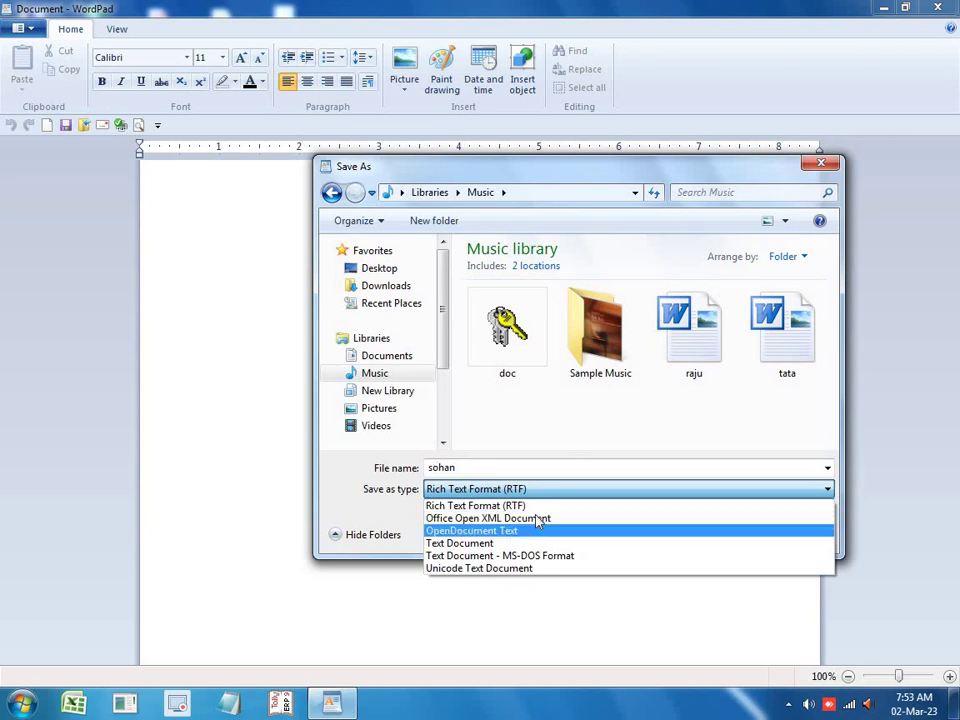
key(Up)
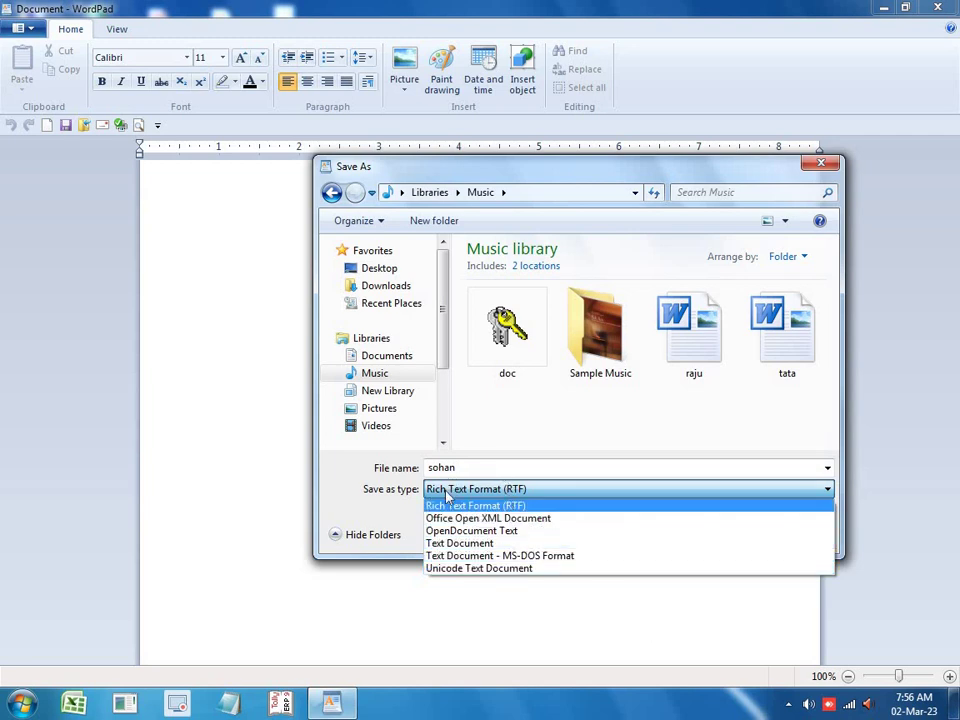
click(444, 494)
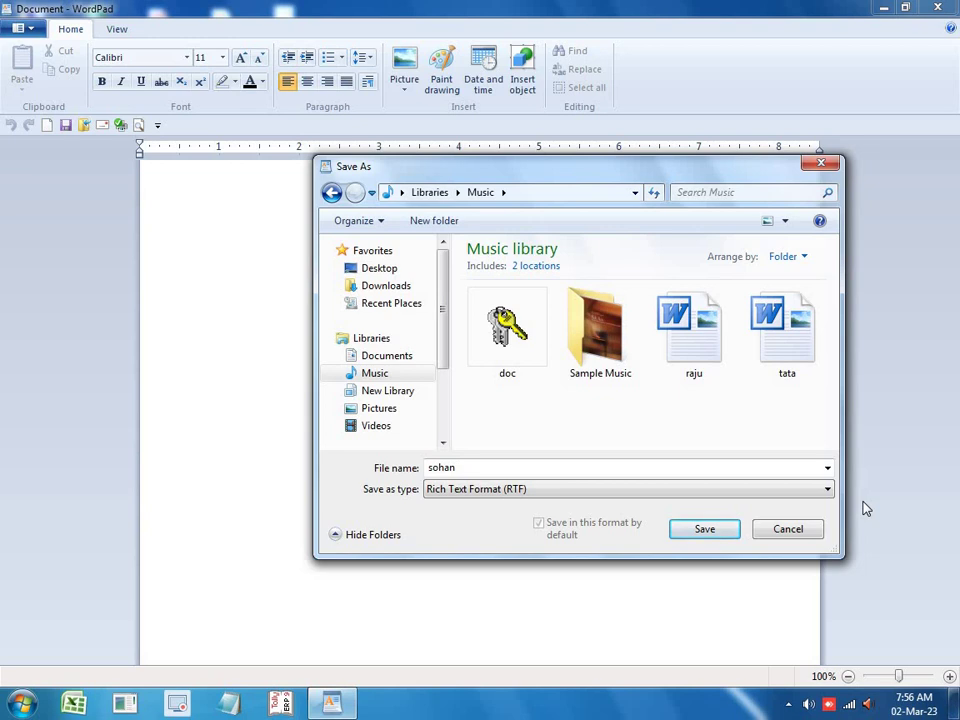
click(704, 531)
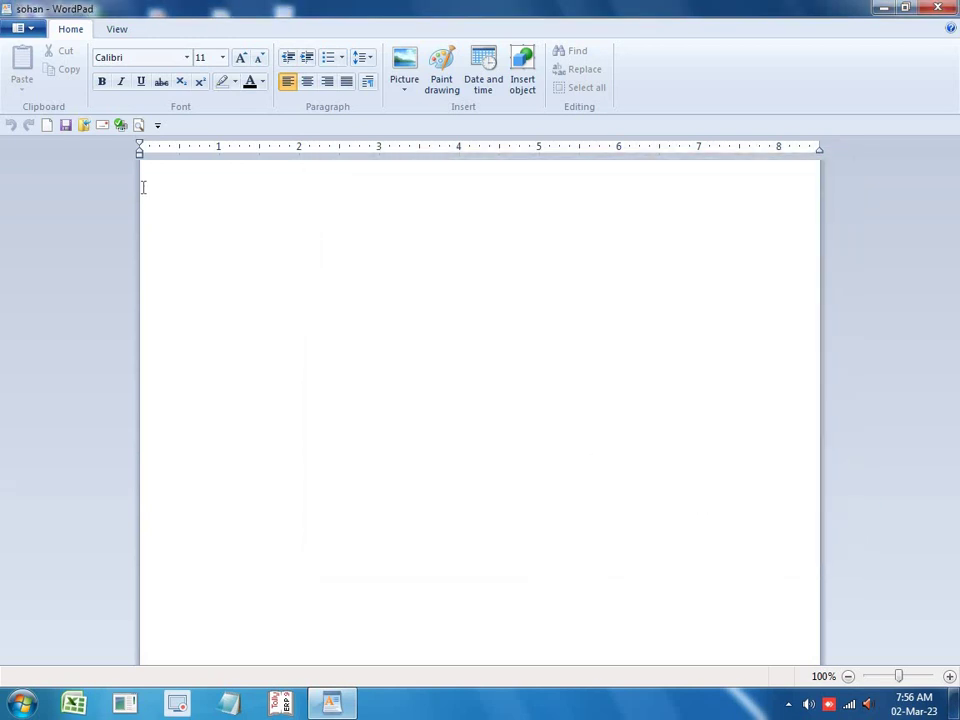
Create a new blank document and enter the text "tata" in it
click(33, 30)
click(55, 57)
click(40, 30)
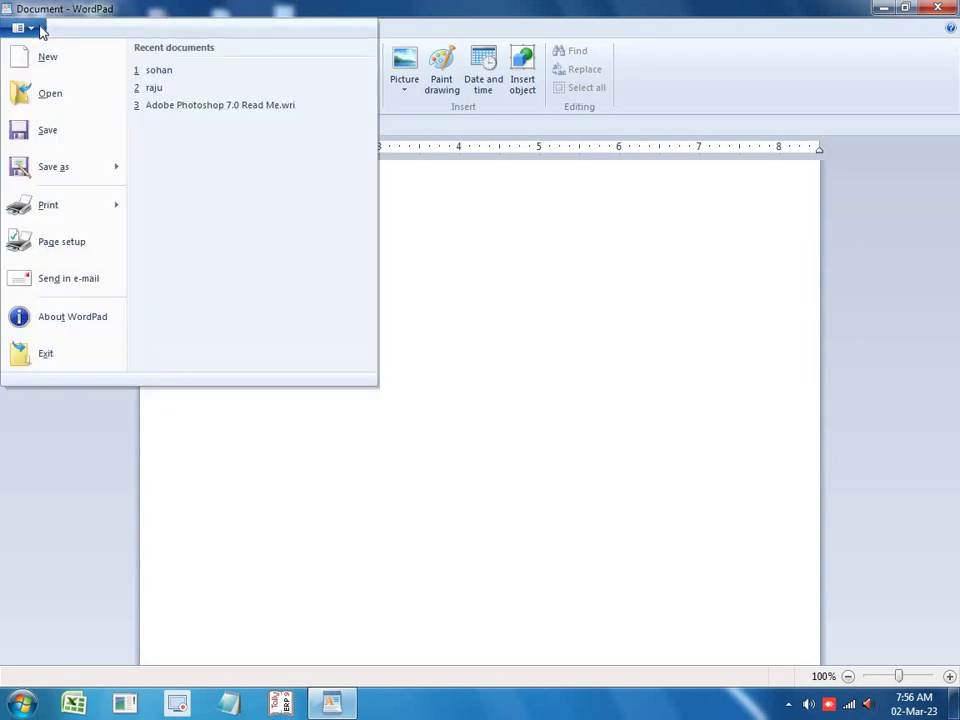
click(423, 288)
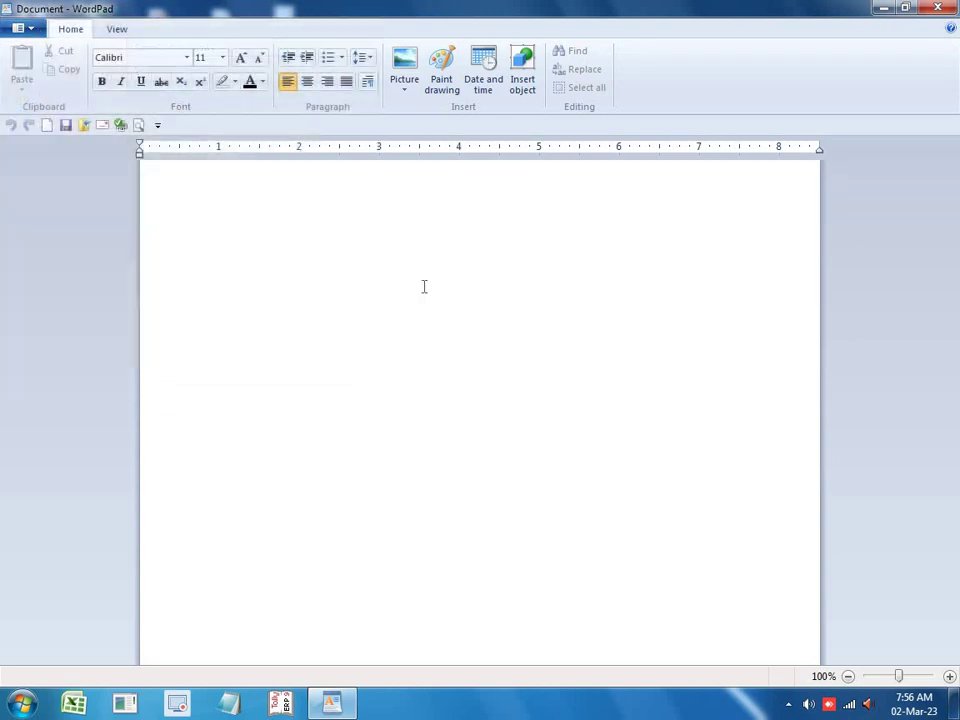
text(t)
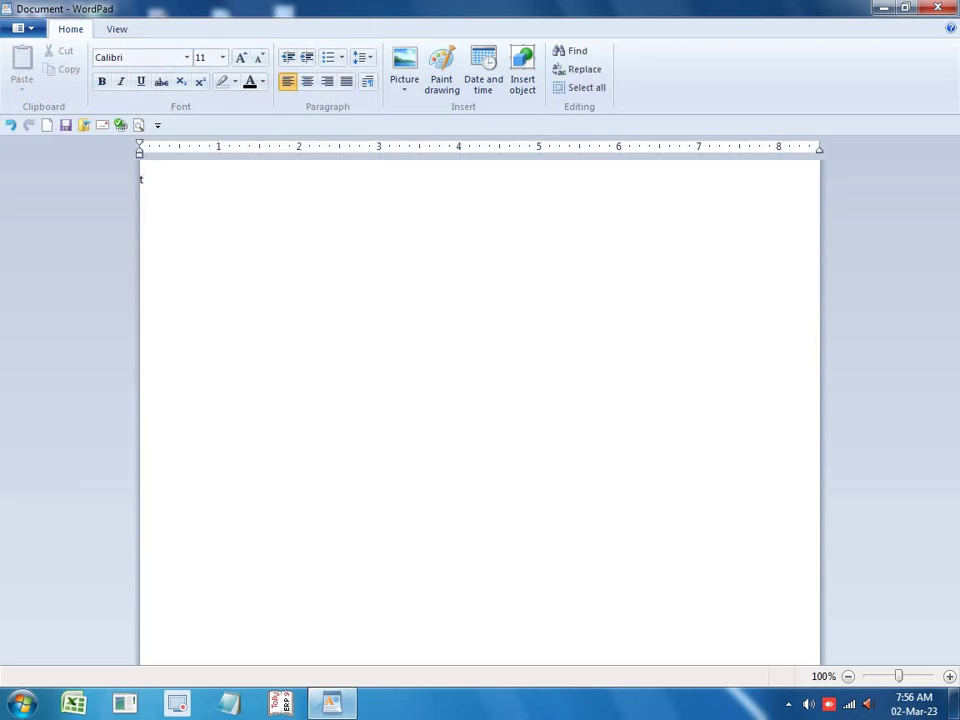
text(ata)
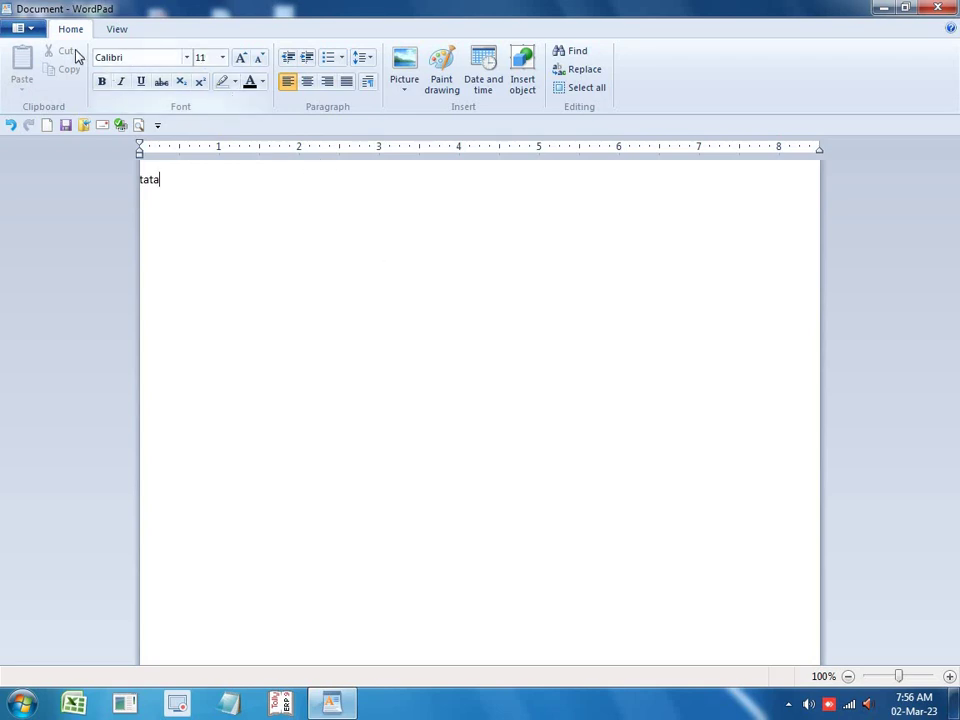
Try to start another new document, choose to save the current changes, and dismiss the Save As dialog
click(38, 30)
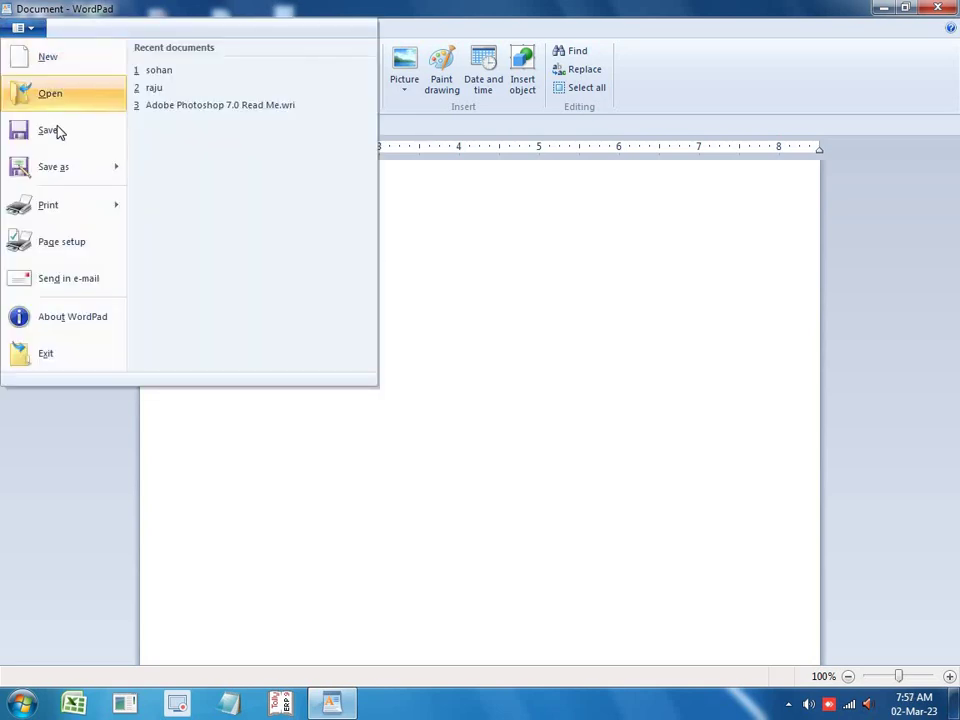
click(45, 57)
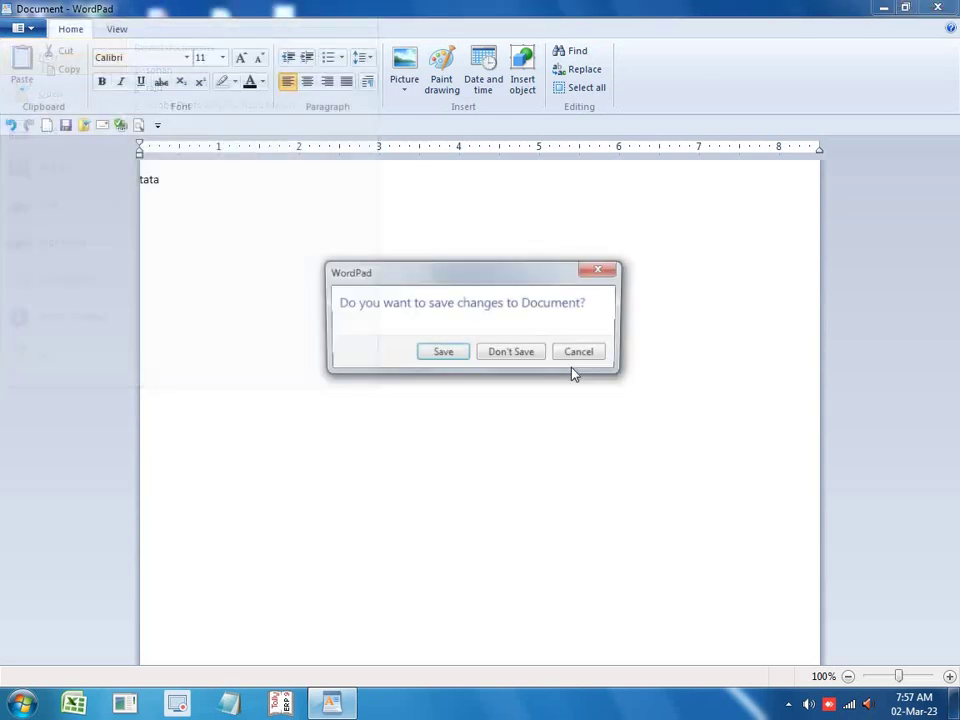
click(446, 354)
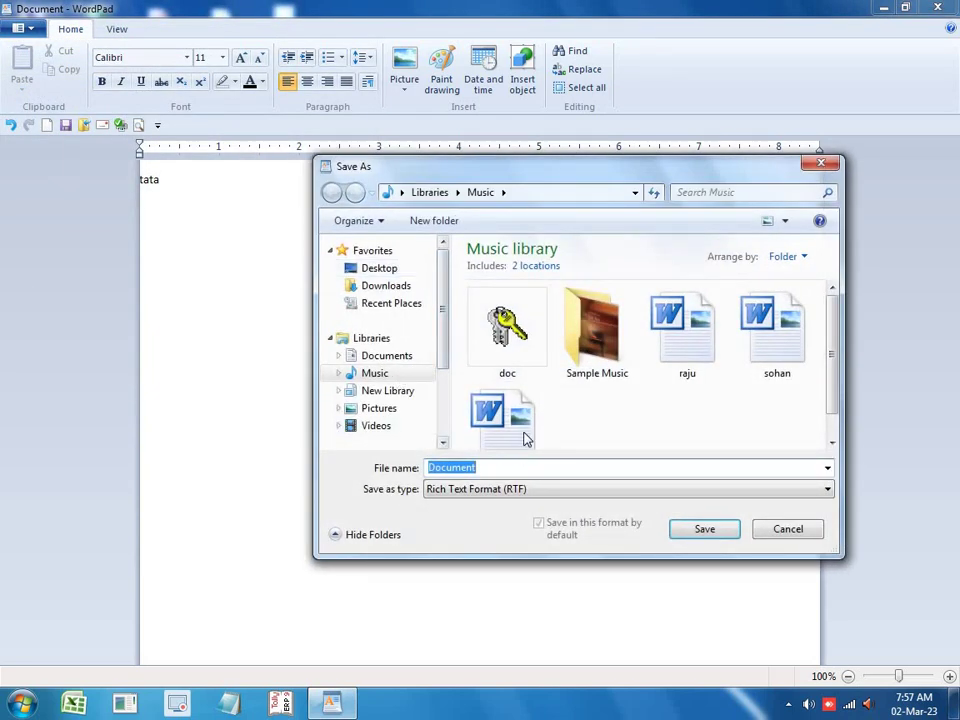
click(828, 175)
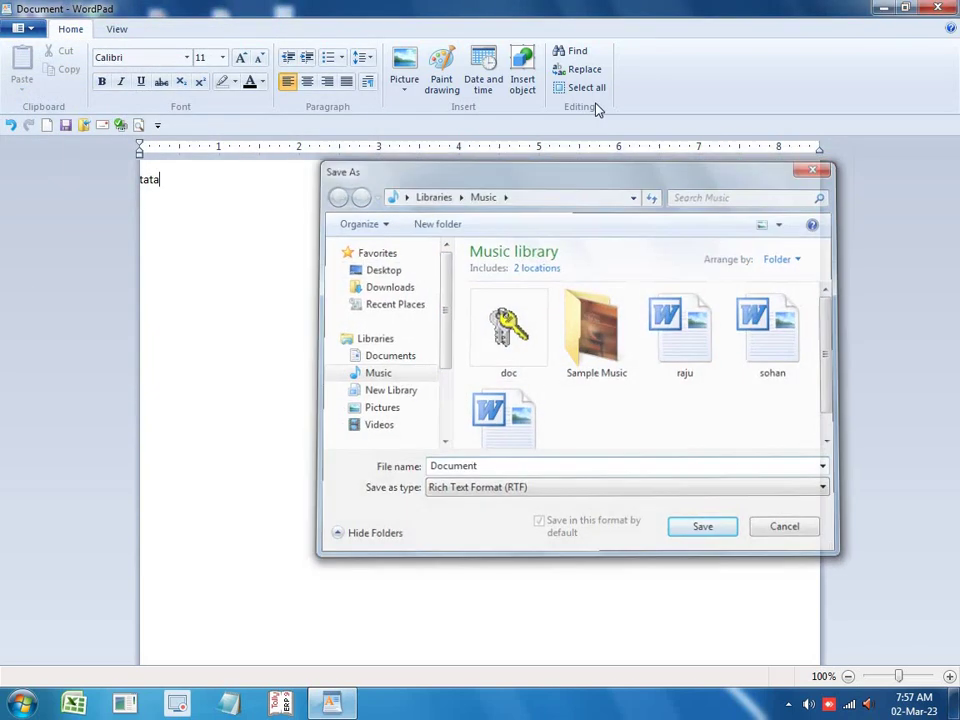
Bring up the Save As dialog for the tata document twice, closing it each time without saving
click(66, 125)
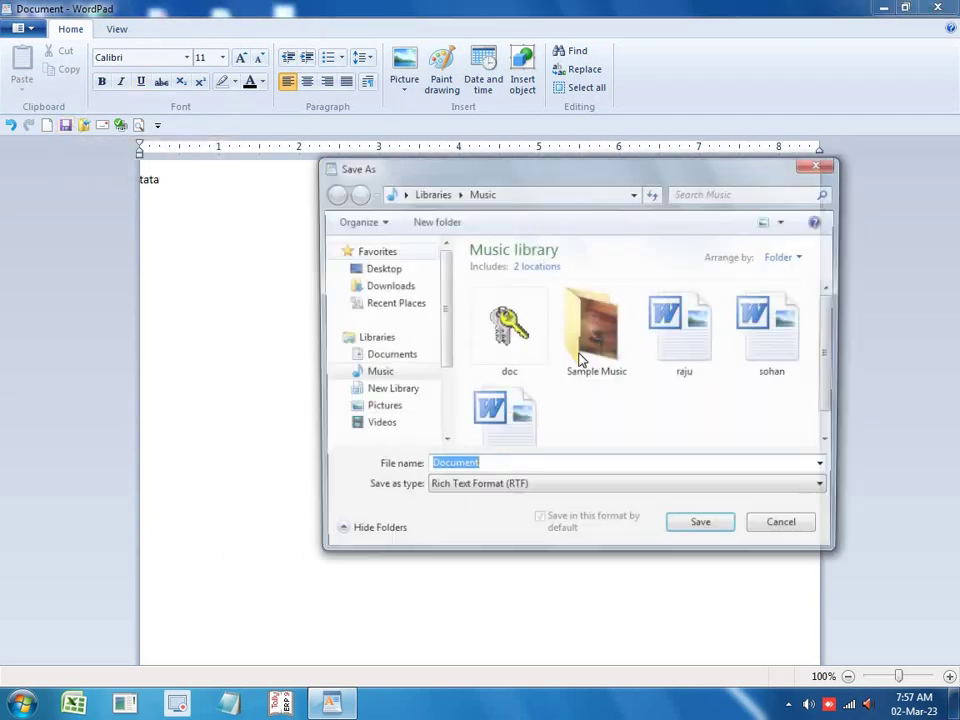
click(824, 165)
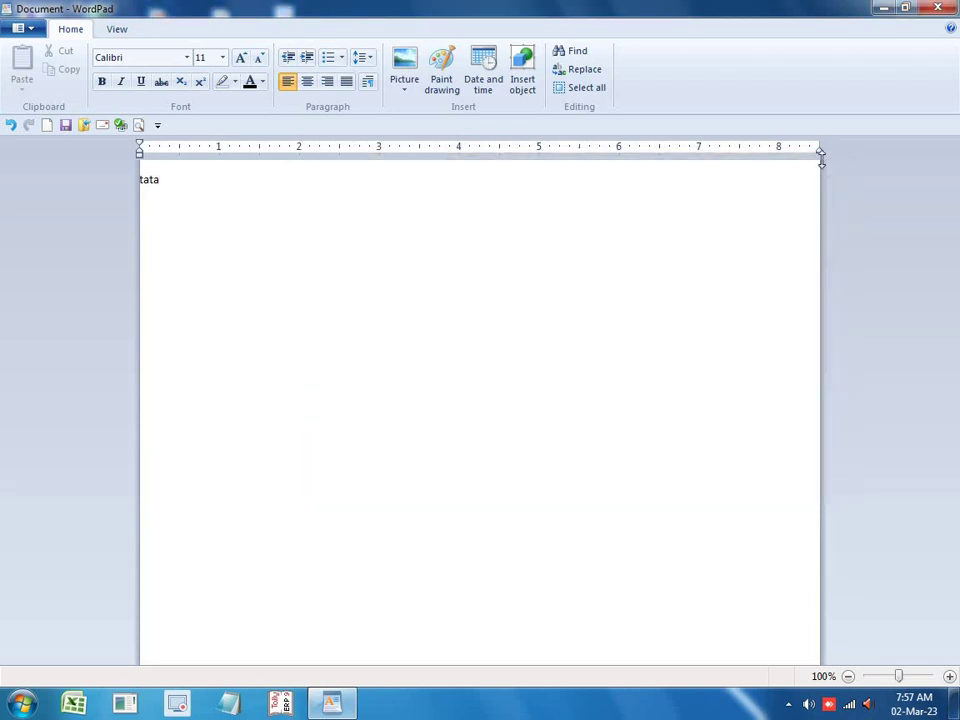
key(ctrl+s)
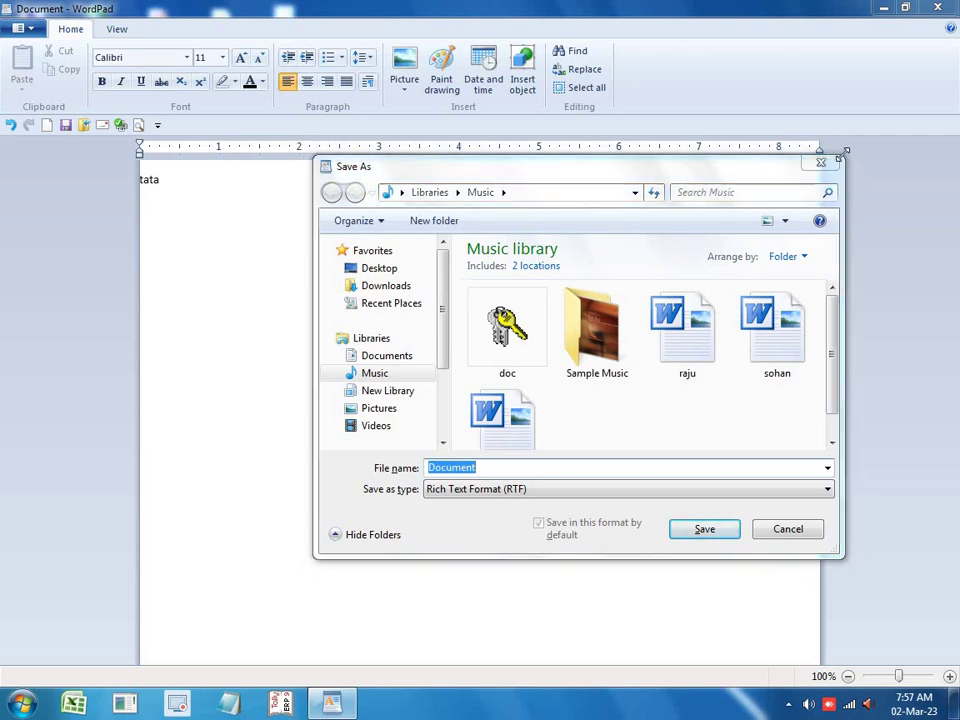
click(825, 170)
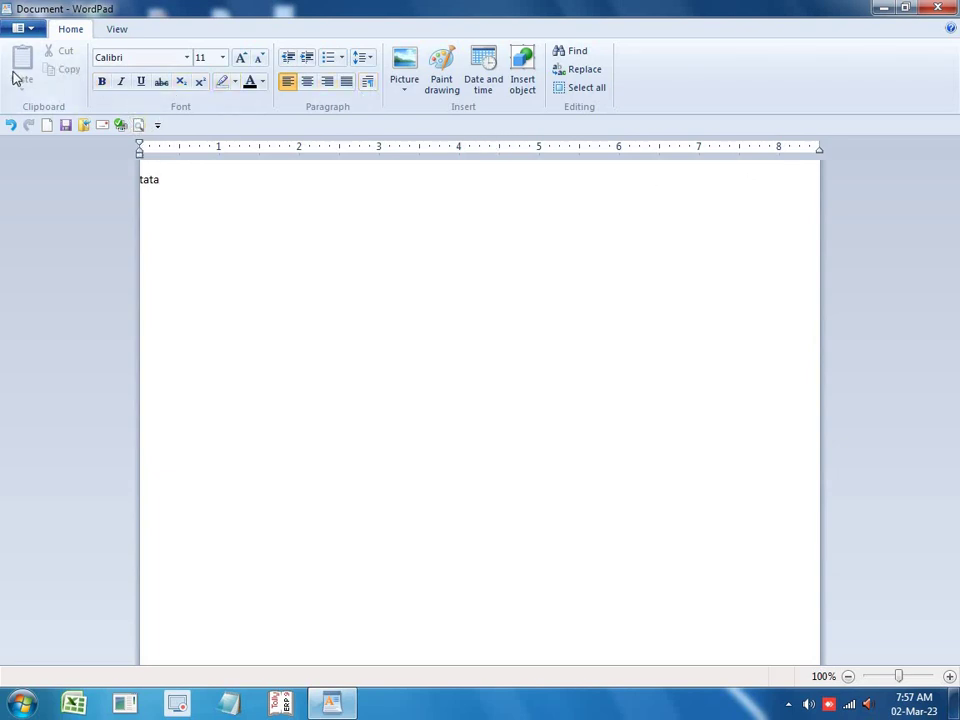
Examine the formats offered for saving a copy of the document and leave without choosing one
click(30, 29)
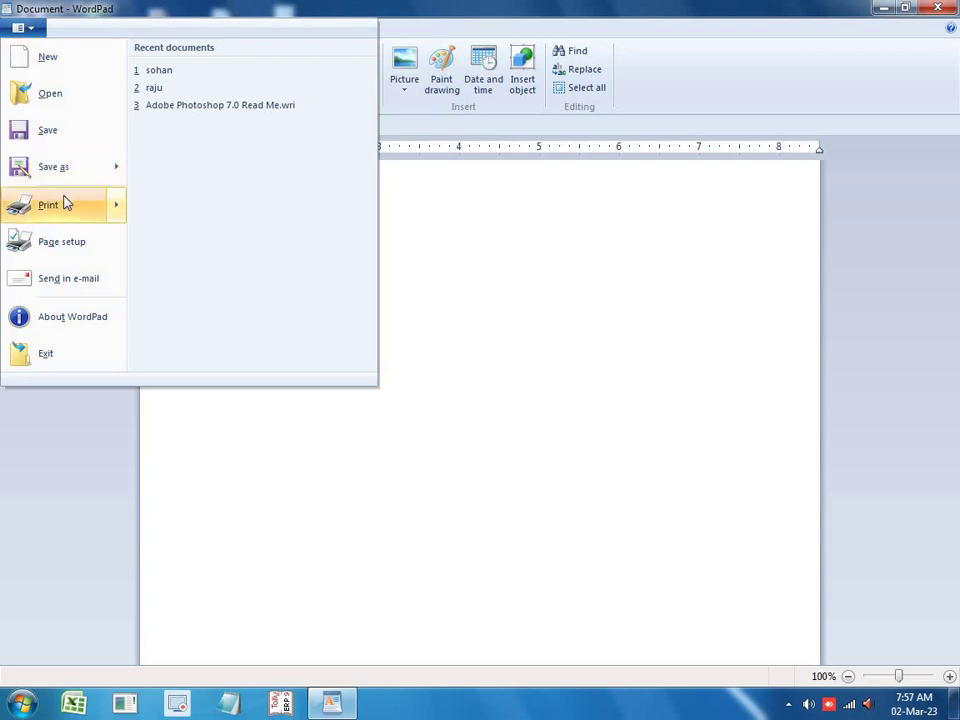
mouse_move(76, 168)
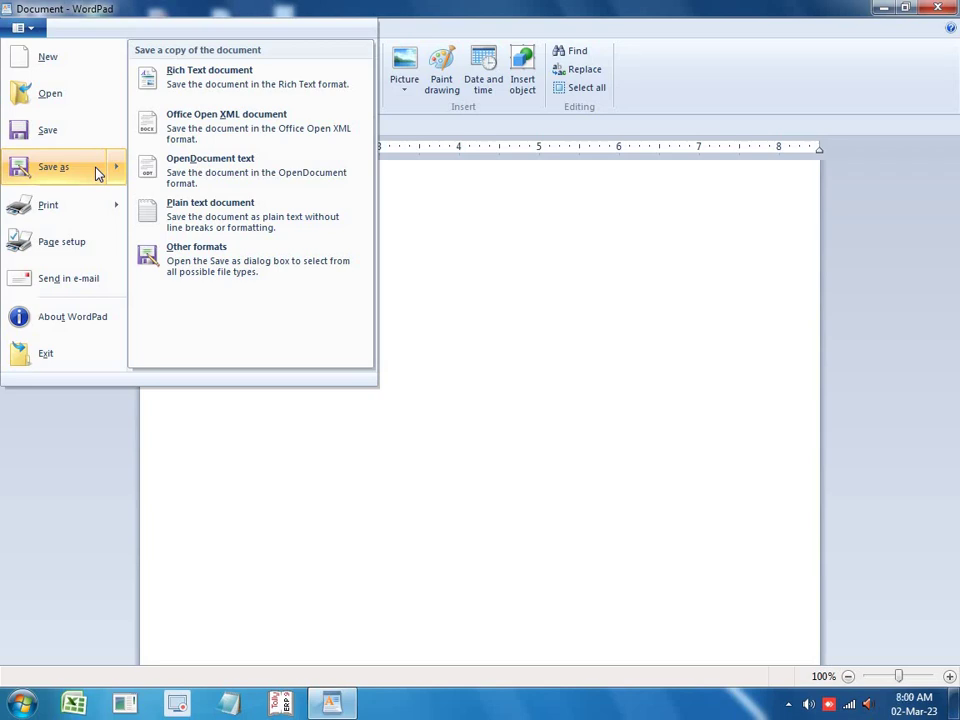
click(529, 311)
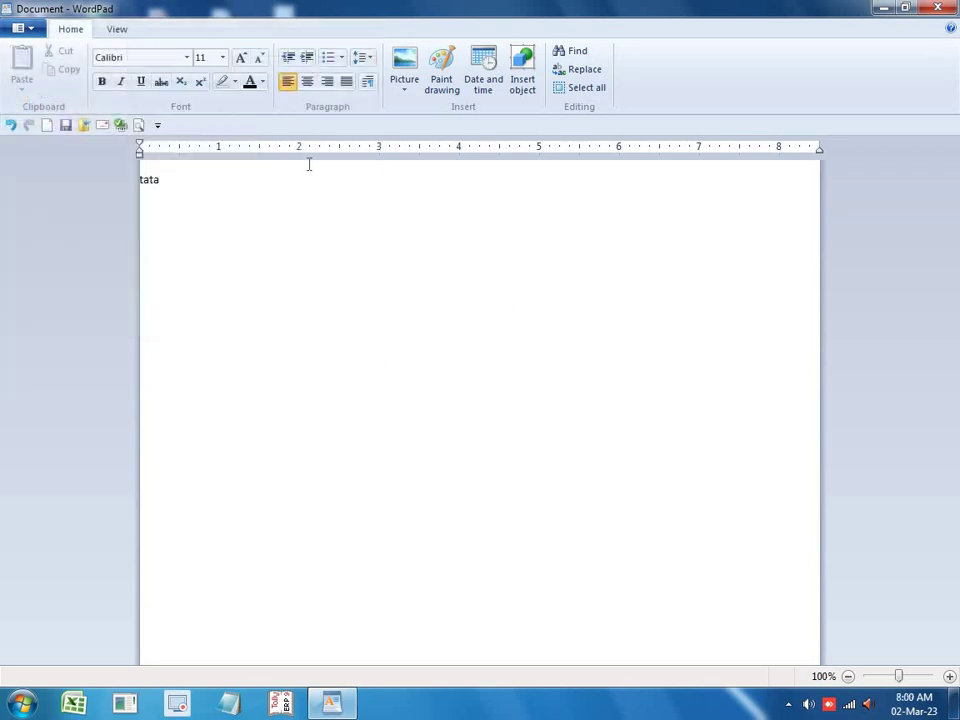
click(18, 27)
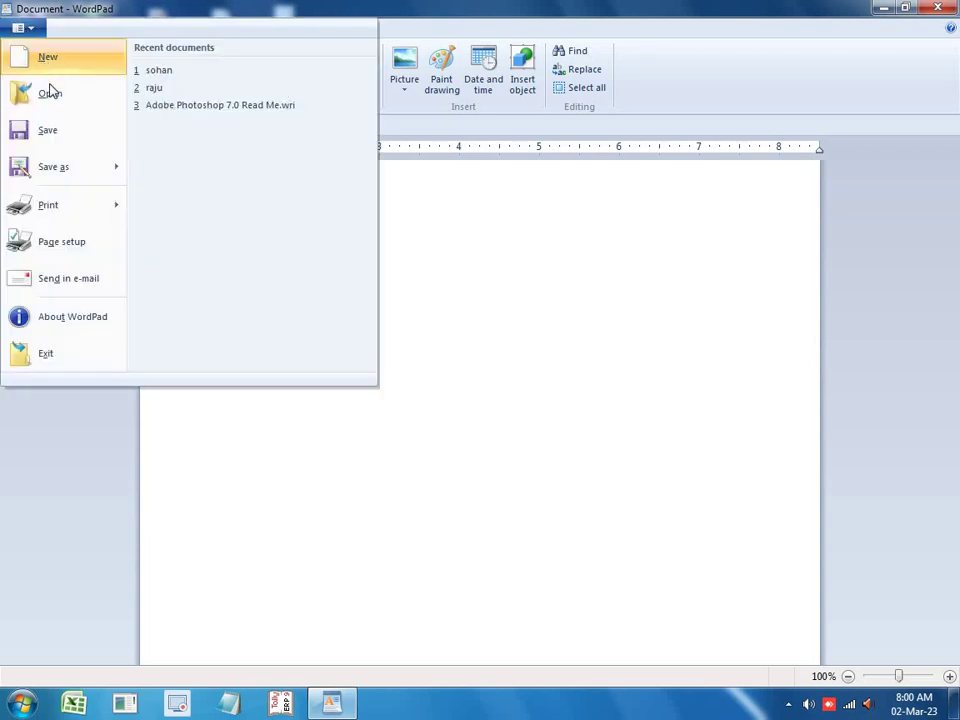
click(473, 261)
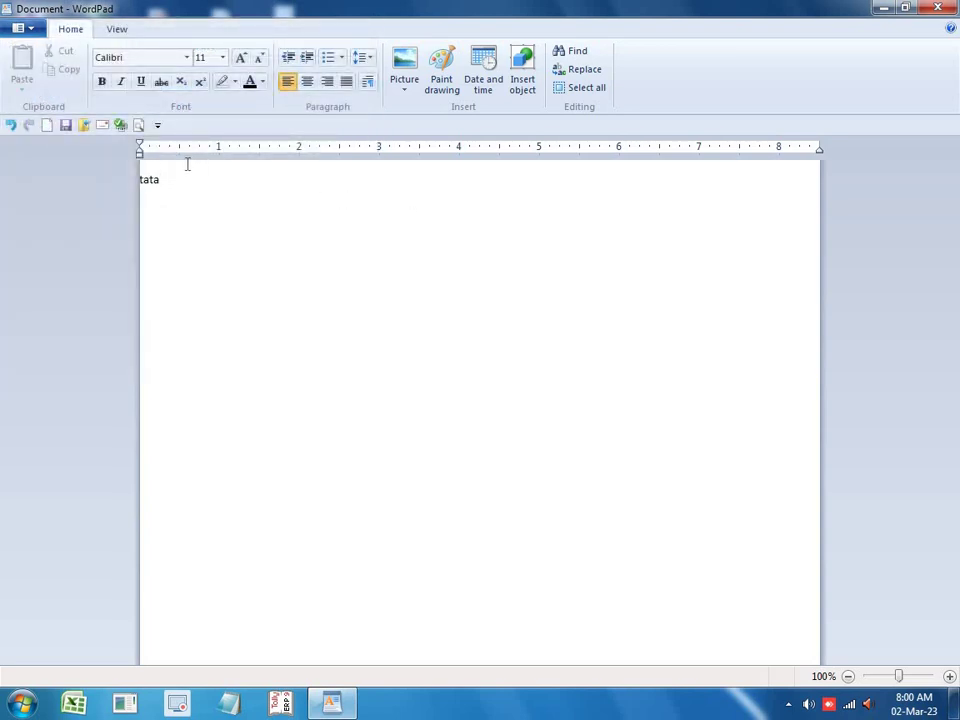
Delete the "tata" text and open the patna document from the Music library, discarding the unsaved changes
click(113, 182)
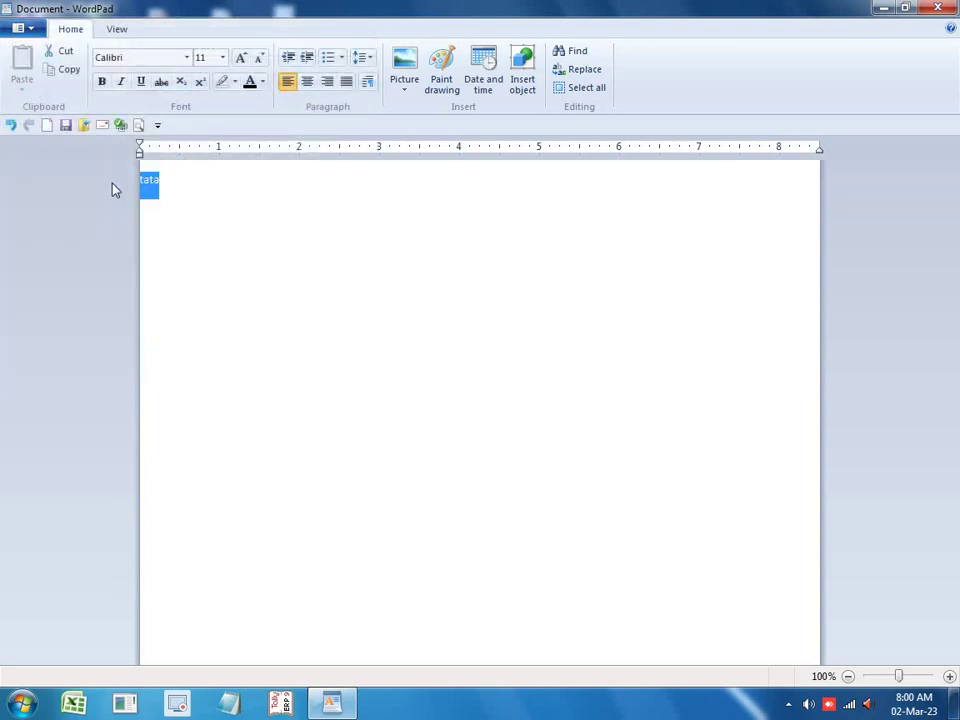
key(Delete)
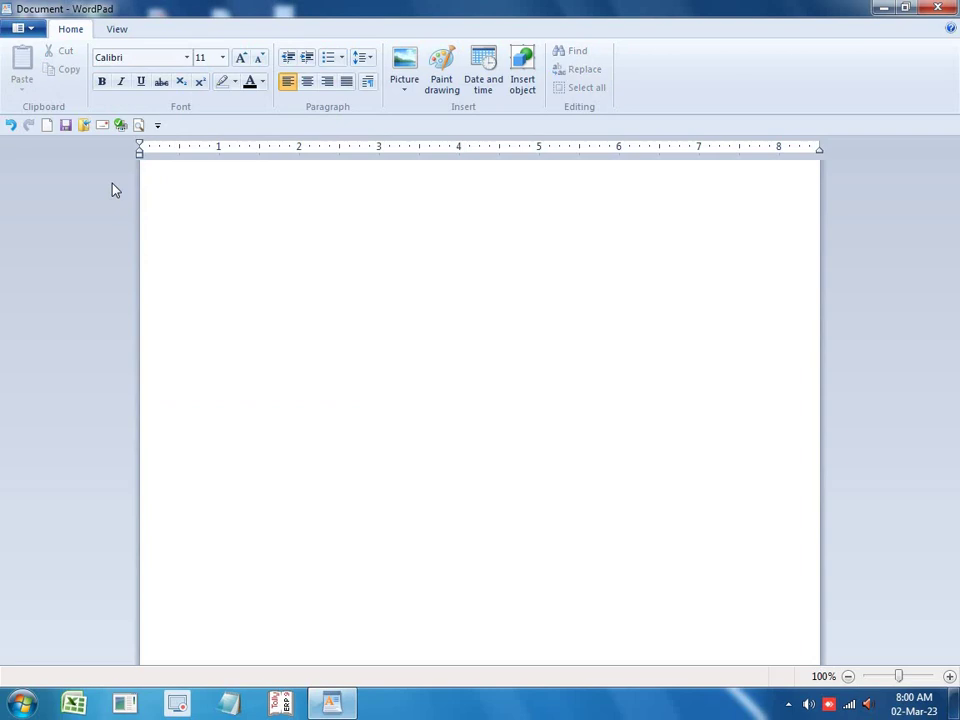
click(38, 34)
click(54, 96)
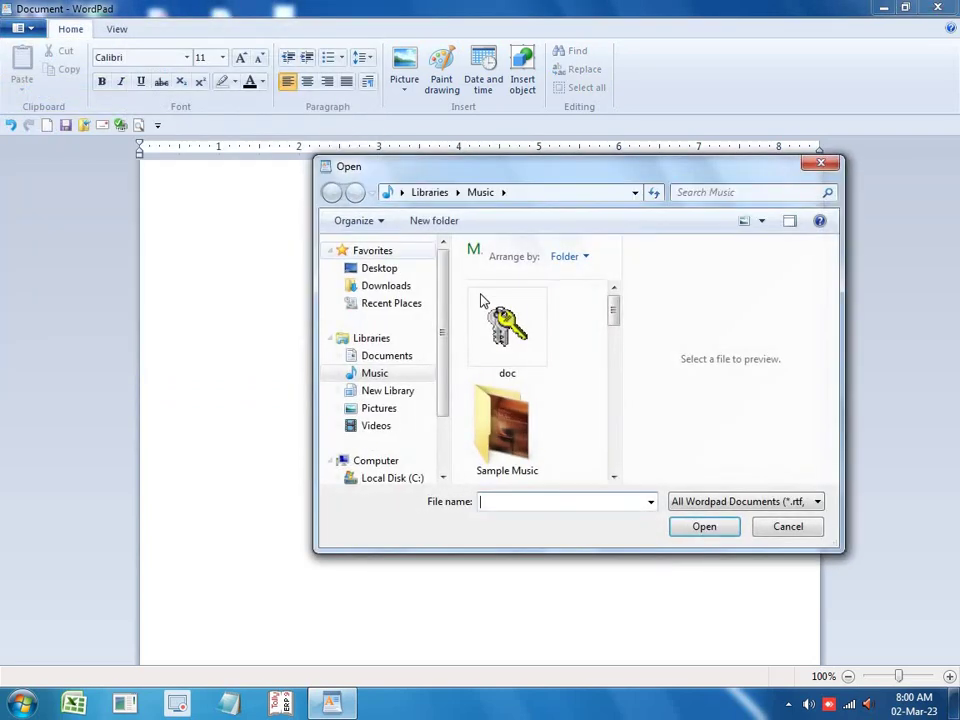
scroll(518, 346, down, 3)
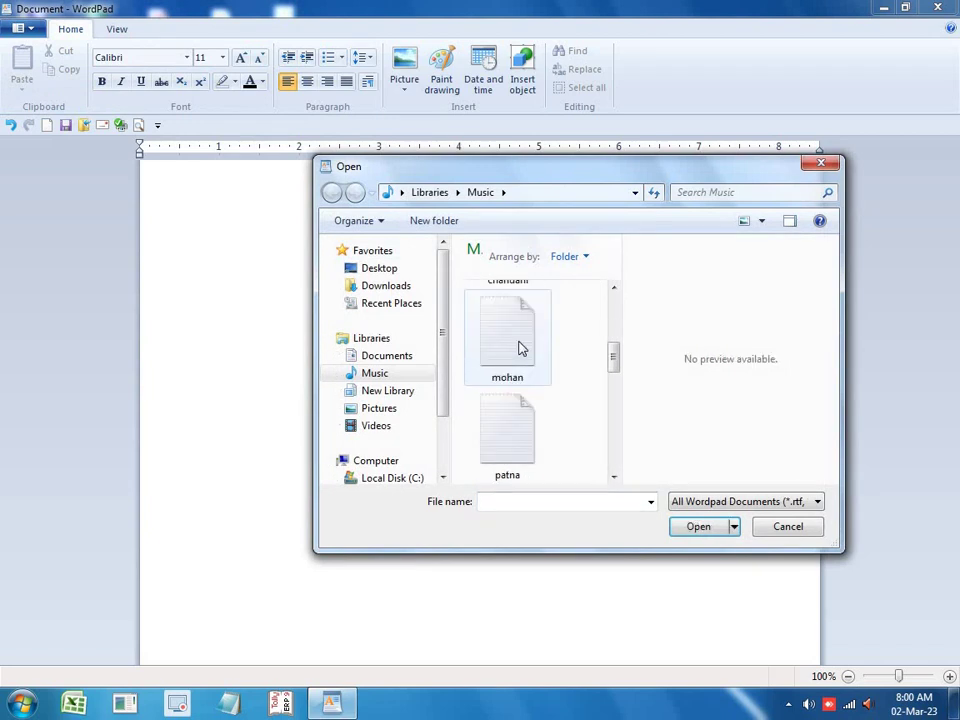
scroll(518, 346, down, 1)
click(518, 347)
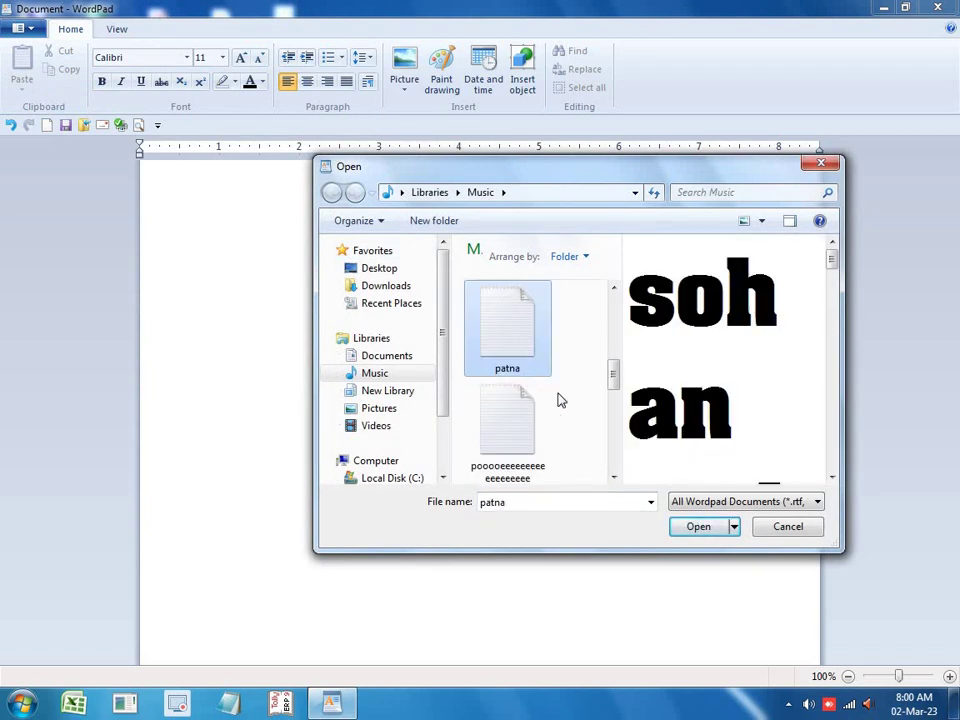
click(697, 522)
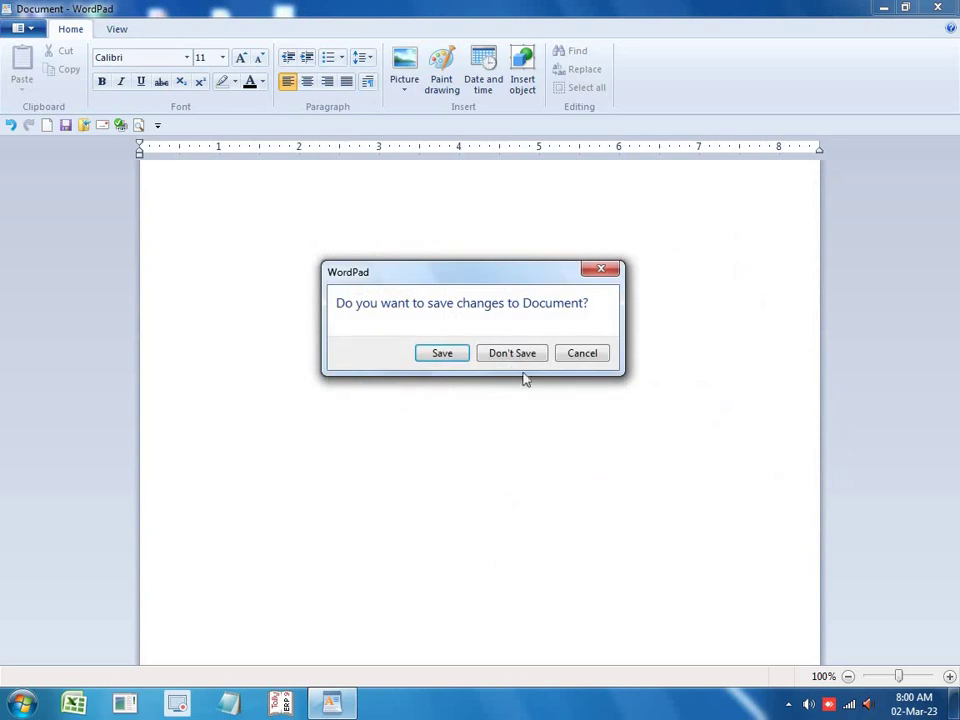
click(510, 354)
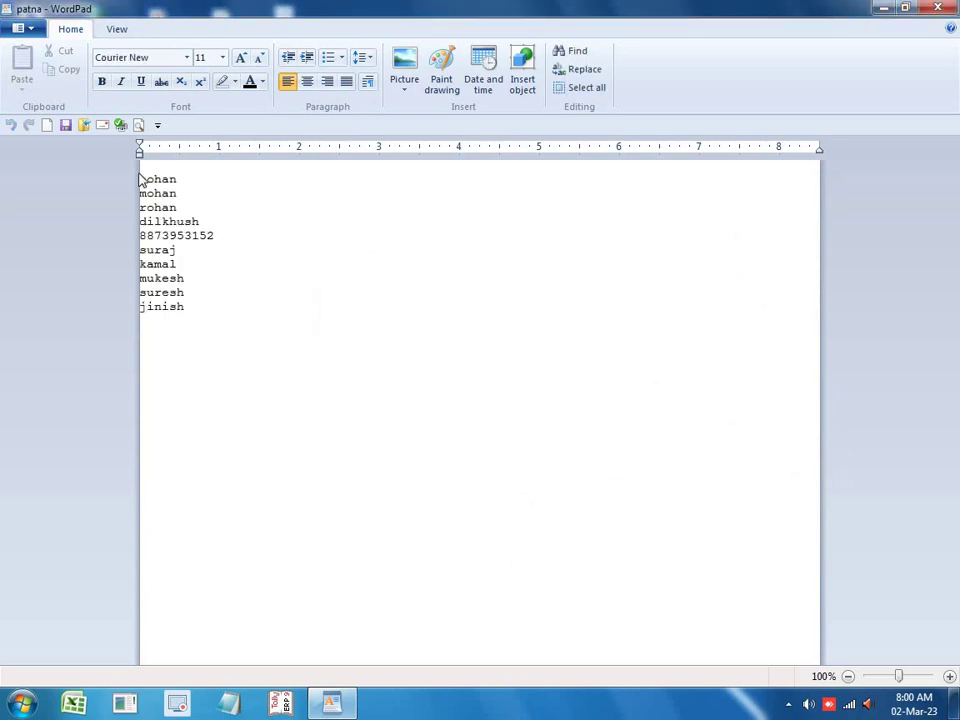
Make the whole list in the patna document bold and enlarge its font size to 36
drag(141, 178, 181, 323)
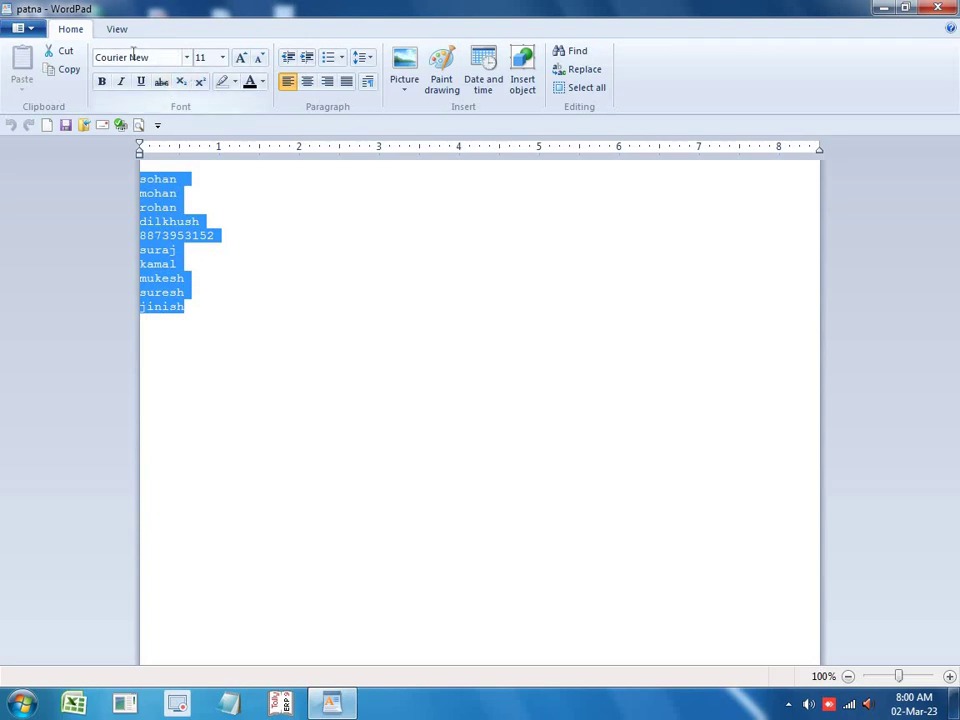
click(101, 81)
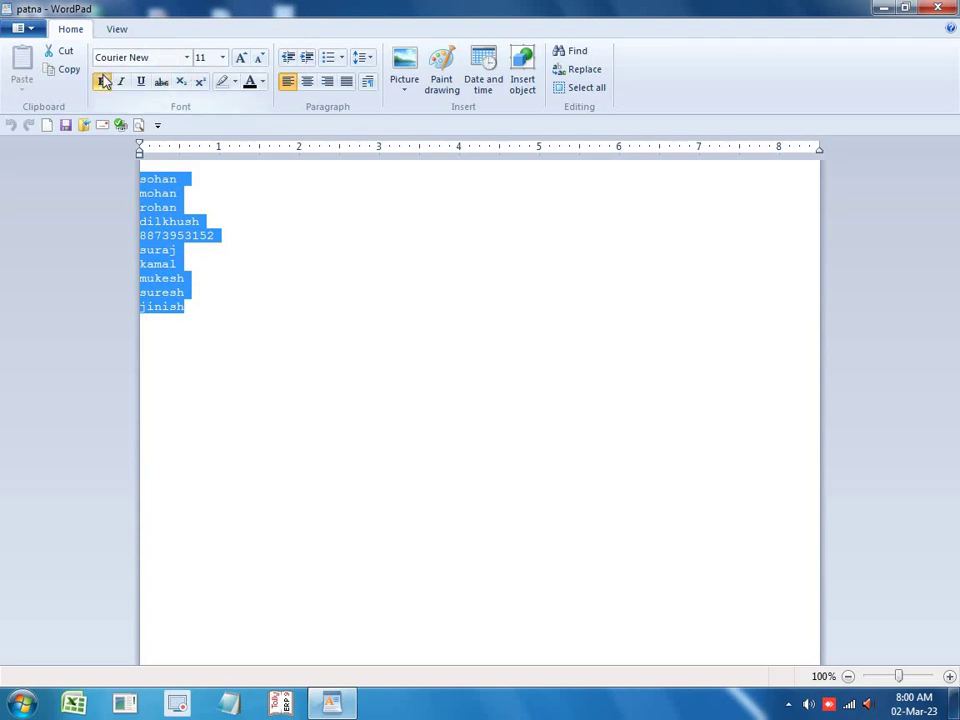
click(244, 60)
click(244, 60)
click(244, 60)
click(244, 60)
click(244, 60)
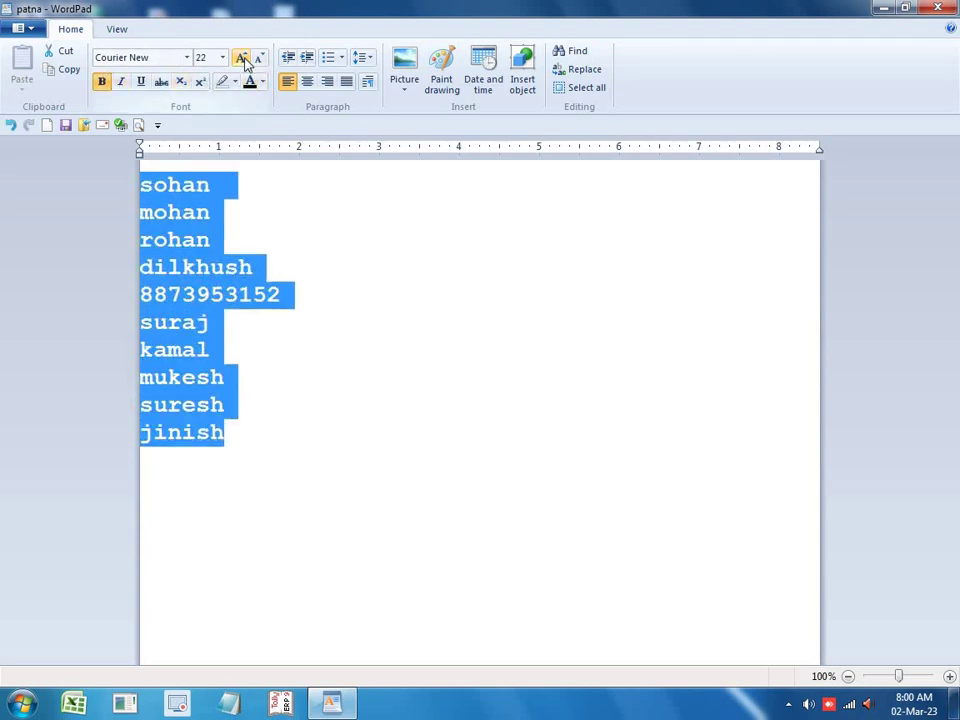
click(244, 60)
click(244, 60)
click(244, 60)
click(244, 60)
click(244, 60)
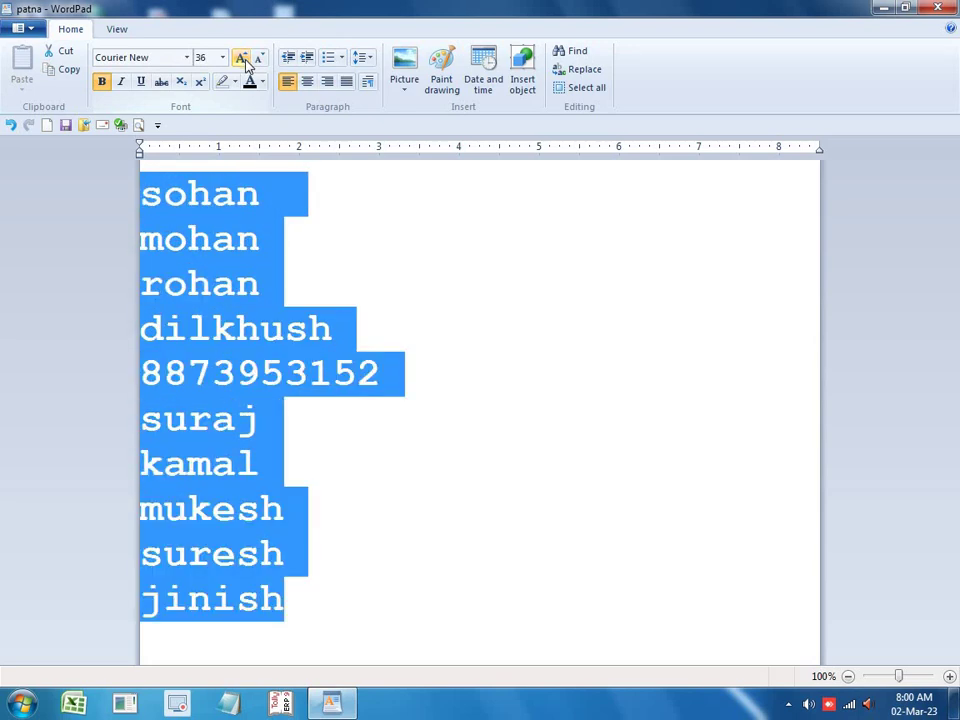
click(278, 370)
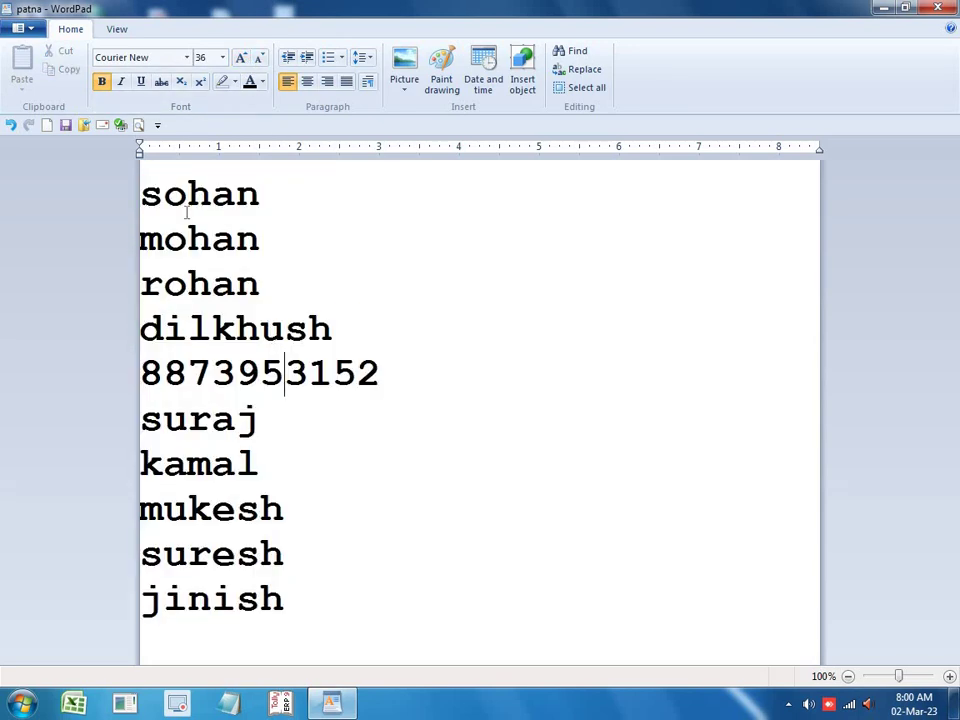
Add two more first names on separate new lines at the end of the list
drag(142, 180, 322, 612)
click(320, 608)
key(Return)
text(ru)
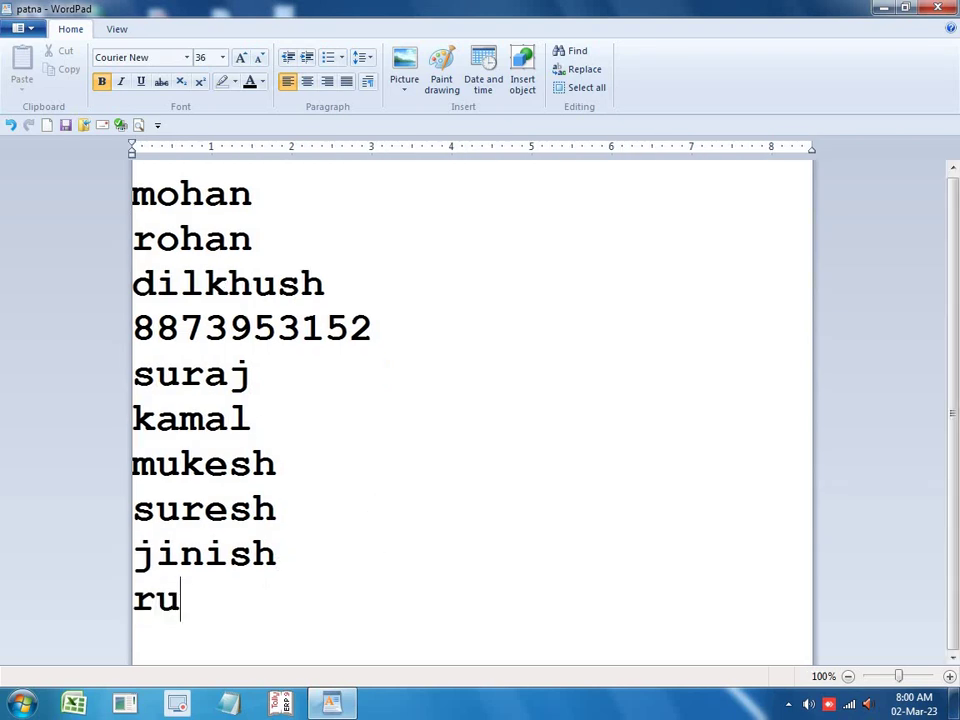
text(pesh)
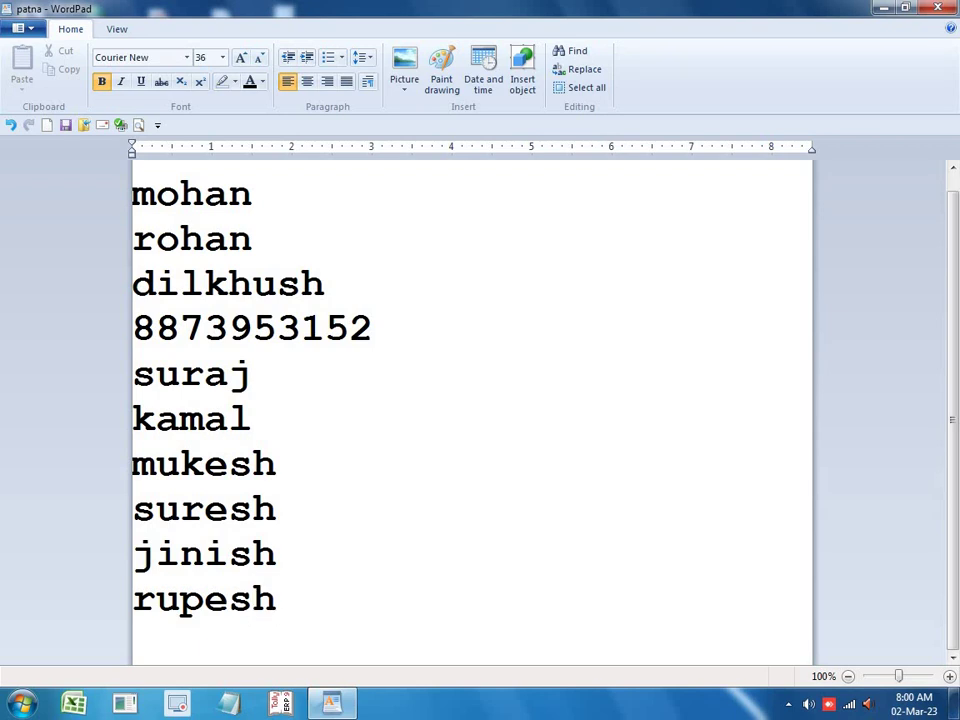
key(Return)
text(s)
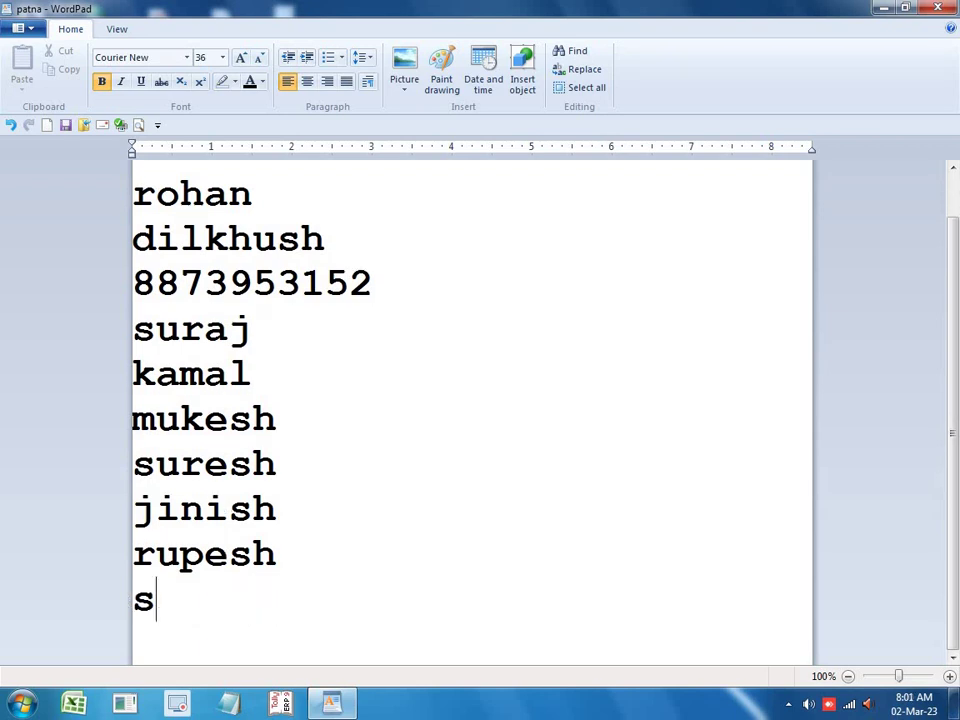
text(ura)
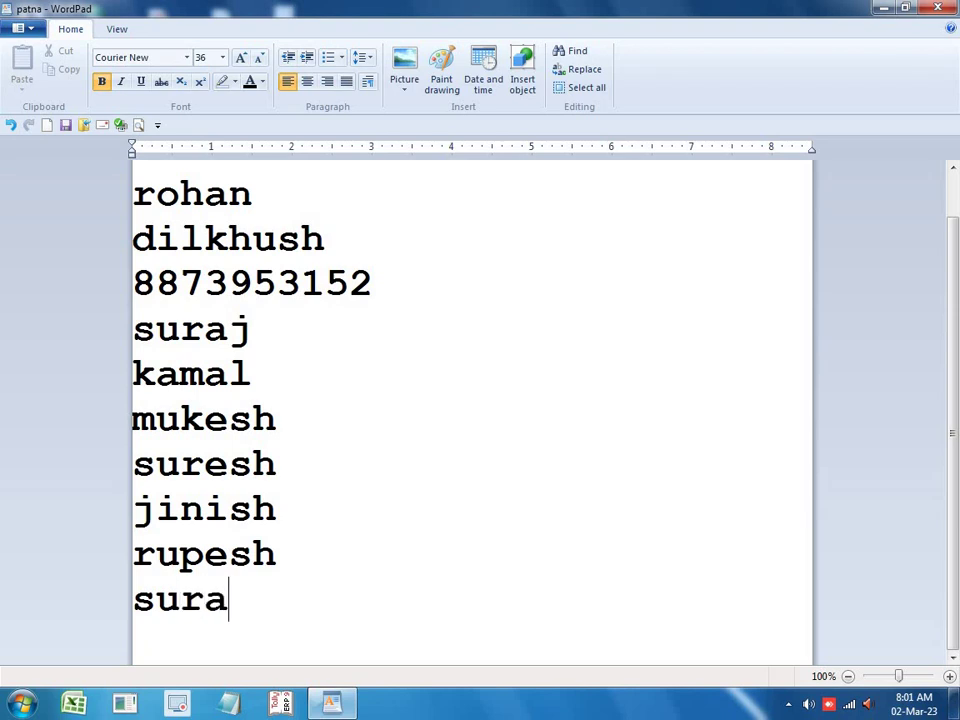
text(j)
Save the edited list as a separate Text Document named dhaka in the Music library, accepting the text-only format
click(26, 24)
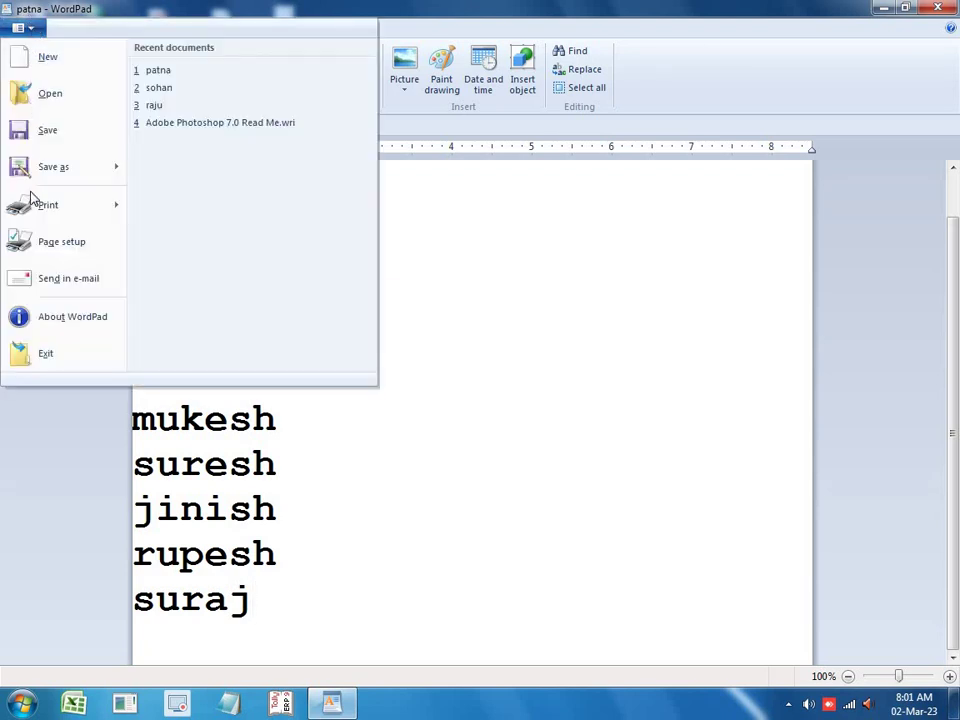
click(44, 172)
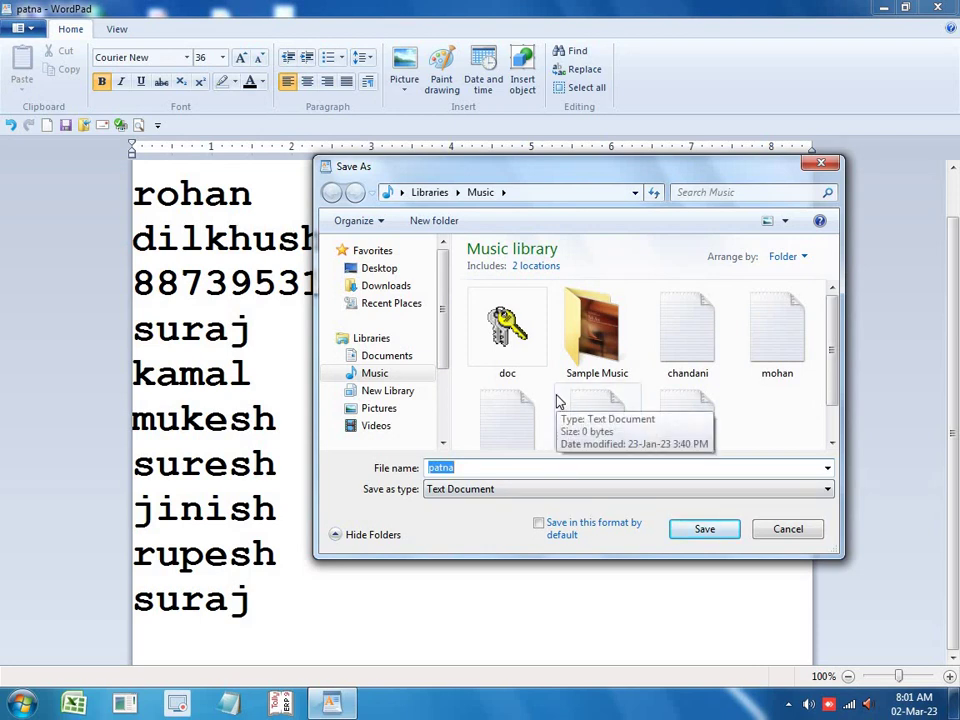
text(dha)
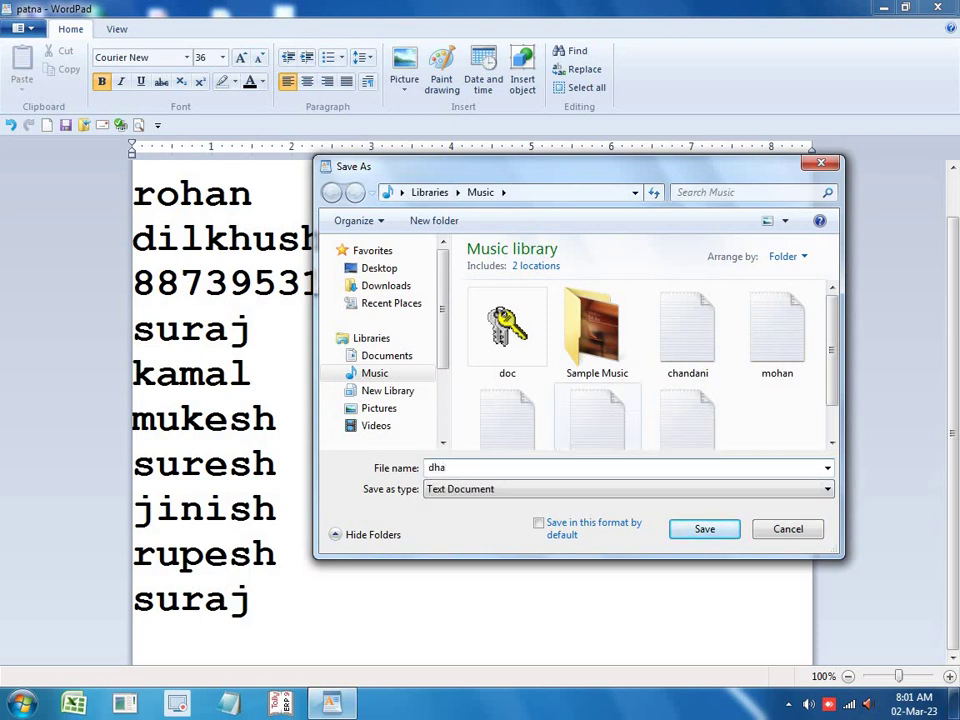
text(ka)
click(704, 529)
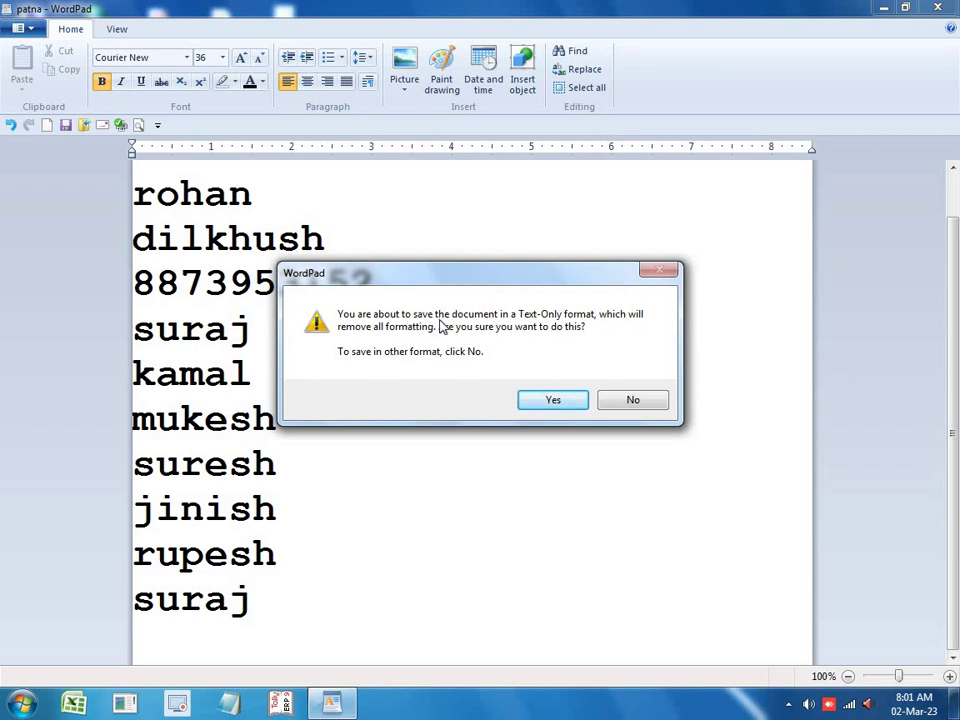
click(575, 402)
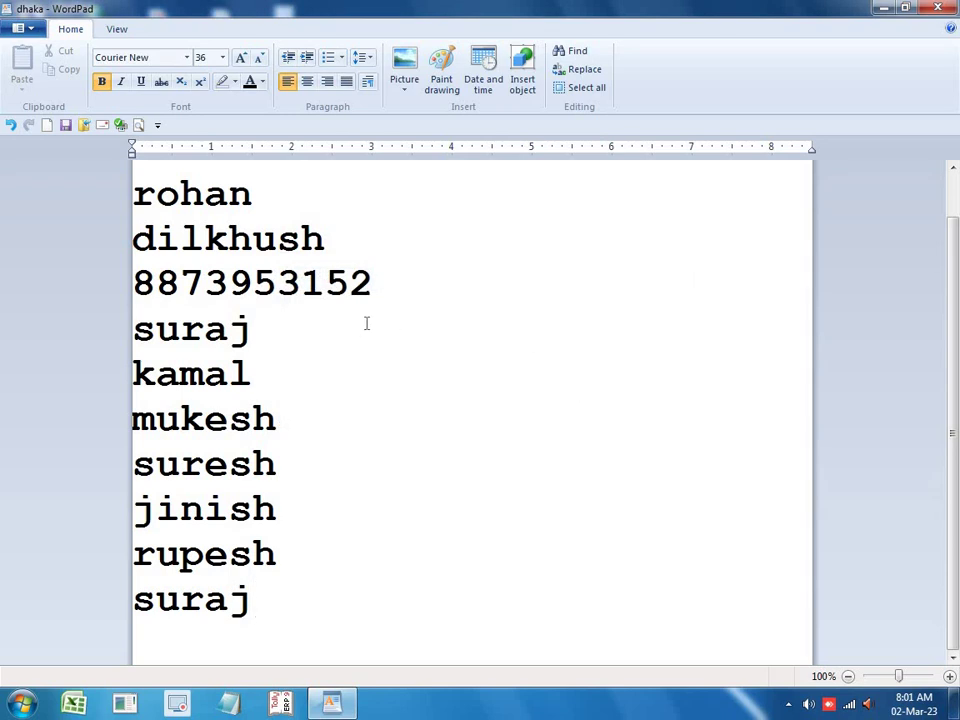
Reopen the patna document from the recent documents and review its original list
click(30, 30)
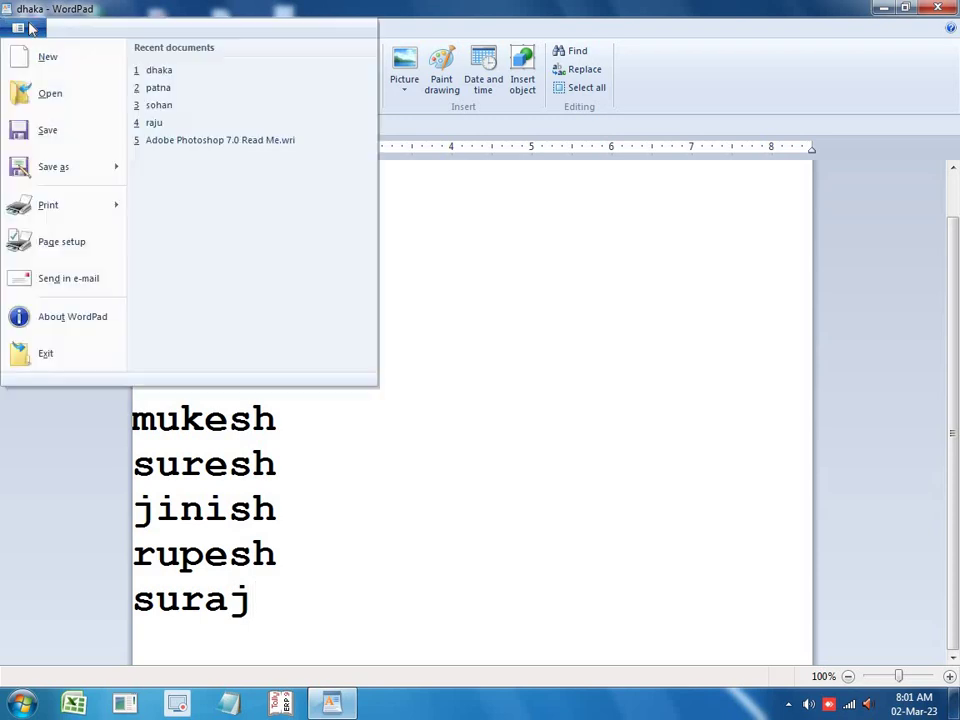
click(165, 89)
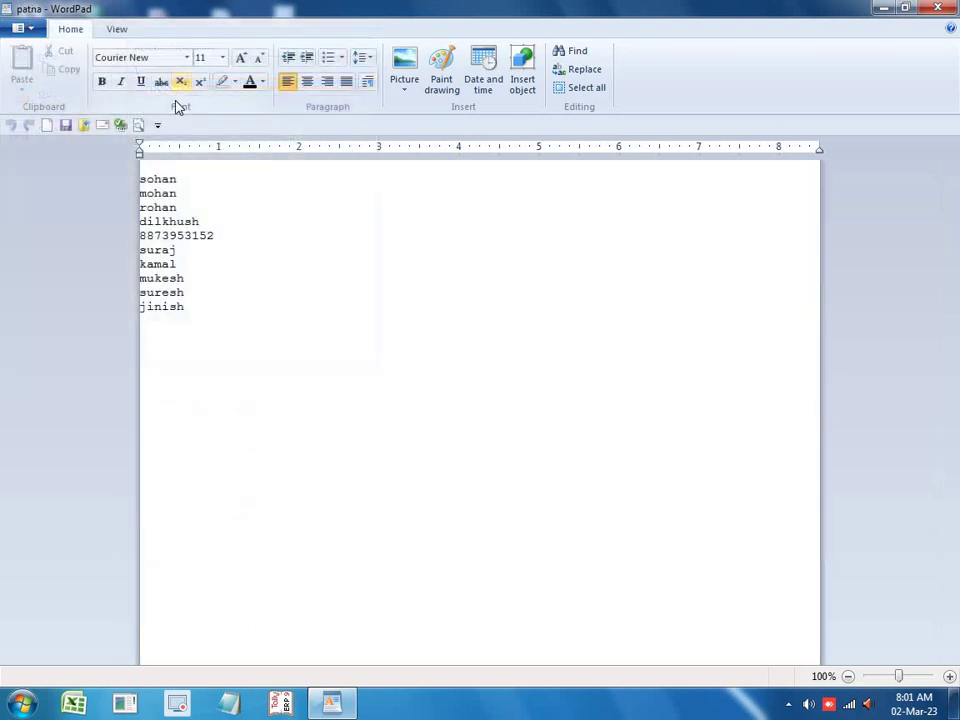
drag(140, 193, 214, 236)
shift+click(165, 312)
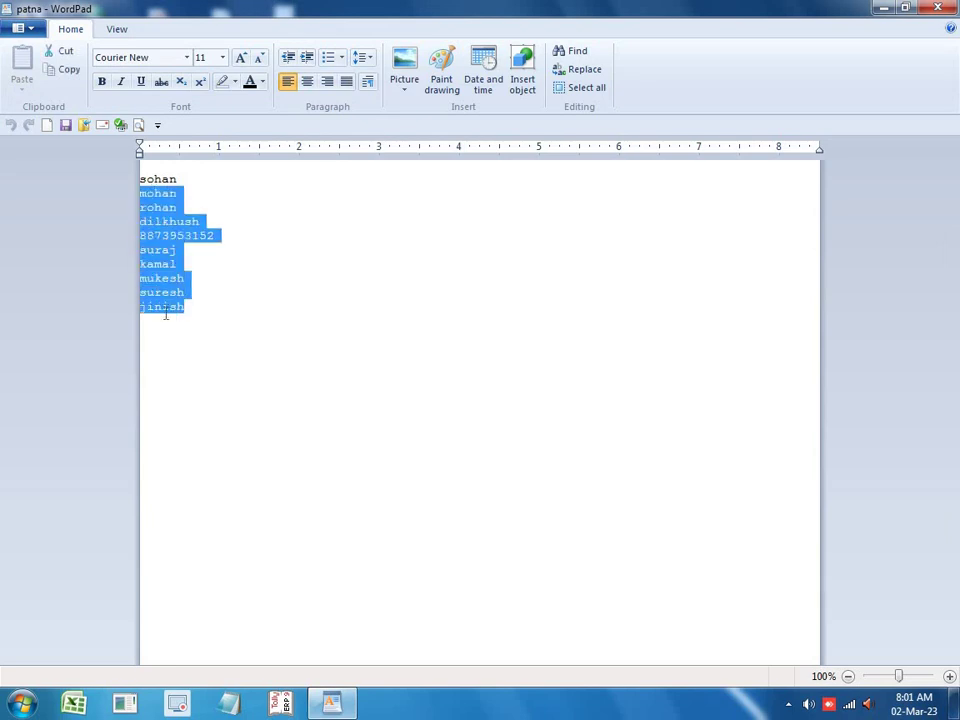
drag(141, 179, 190, 313)
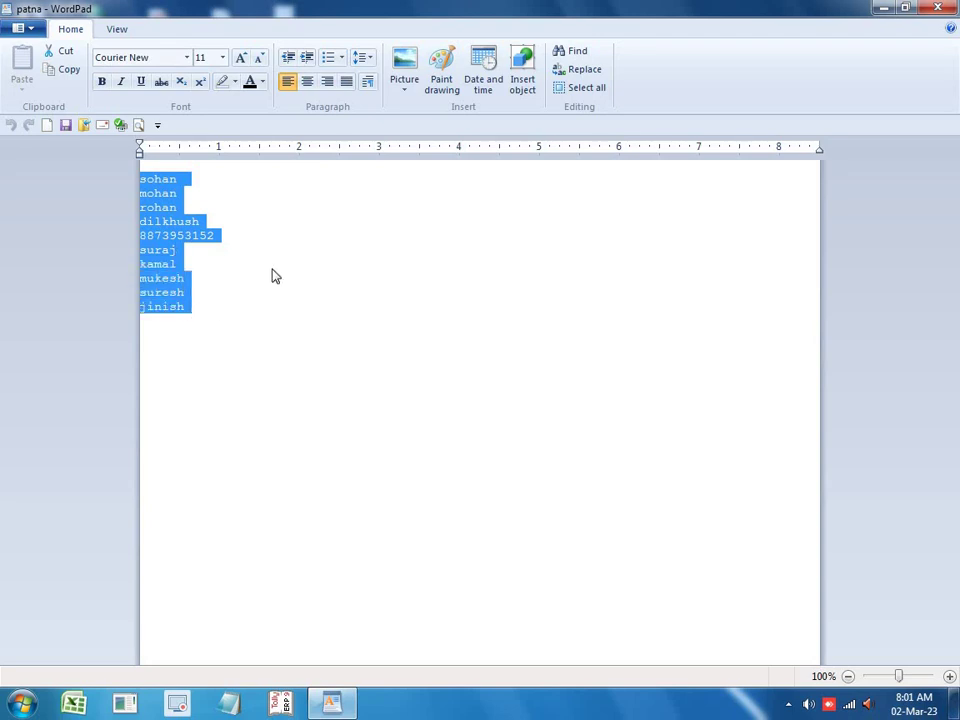
click(298, 255)
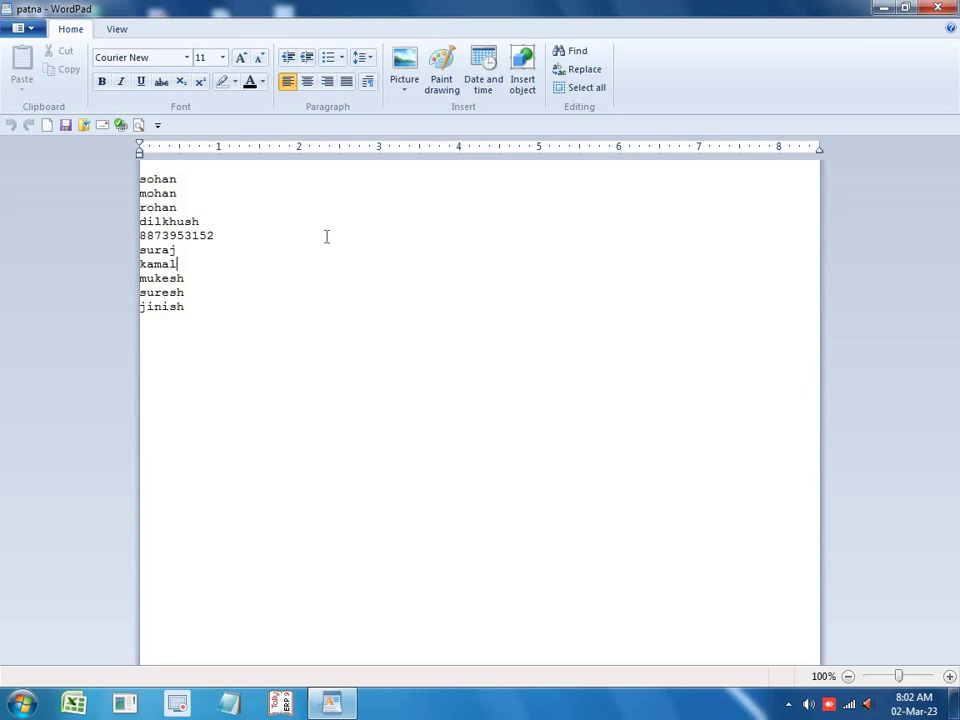
Open the dhaka document from the Music library and check its list, including the added entries
click(25, 33)
click(52, 94)
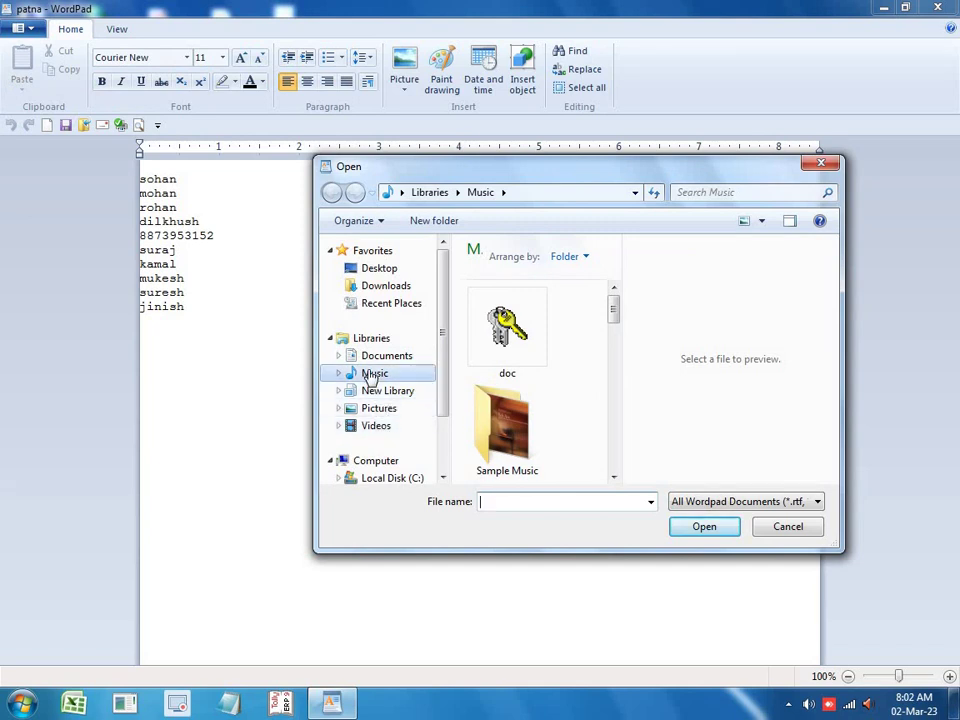
click(507, 428)
scroll(530, 412, down, 2)
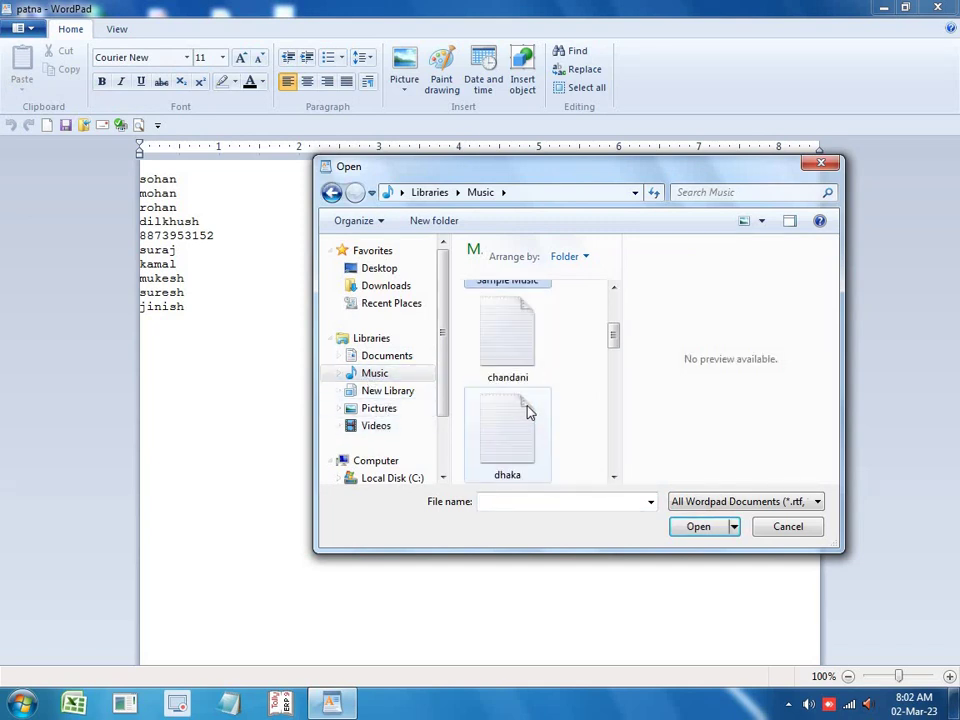
click(528, 455)
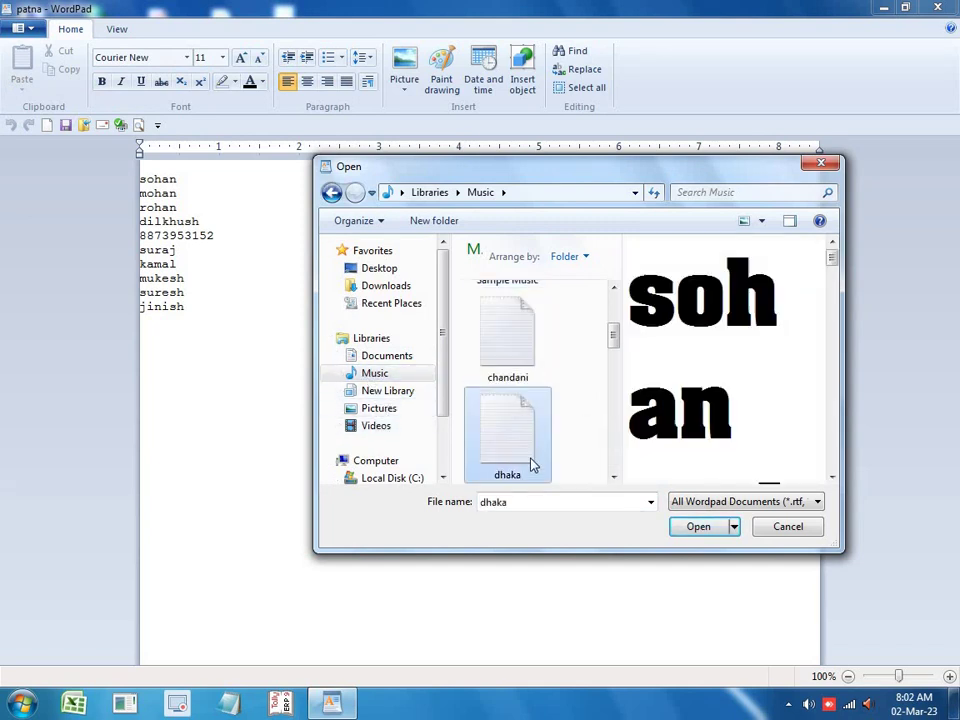
click(710, 537)
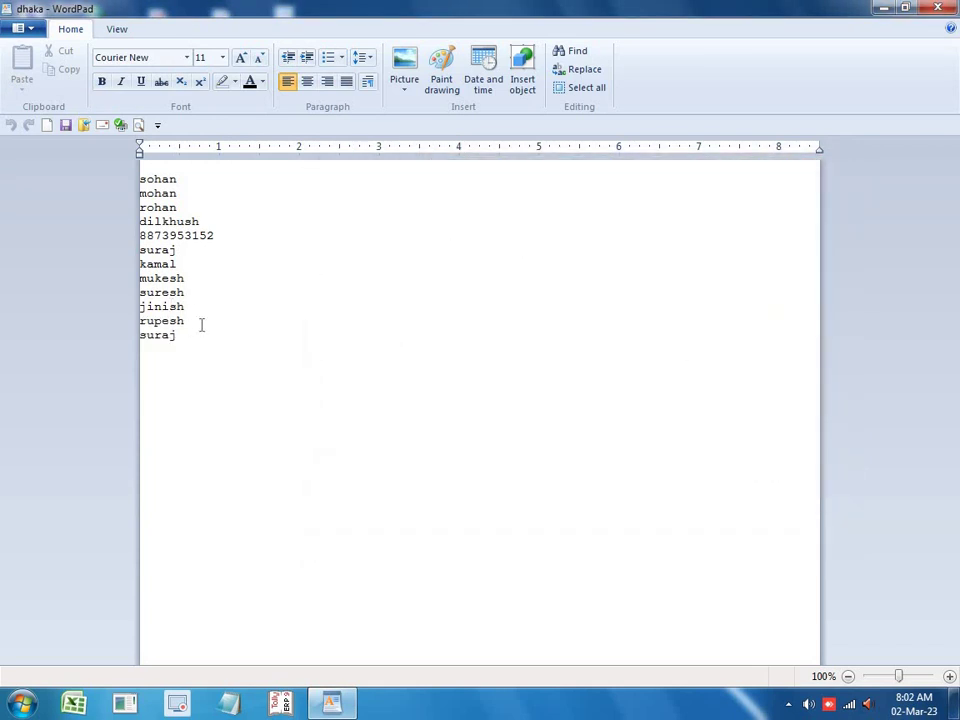
drag(140, 192, 214, 237)
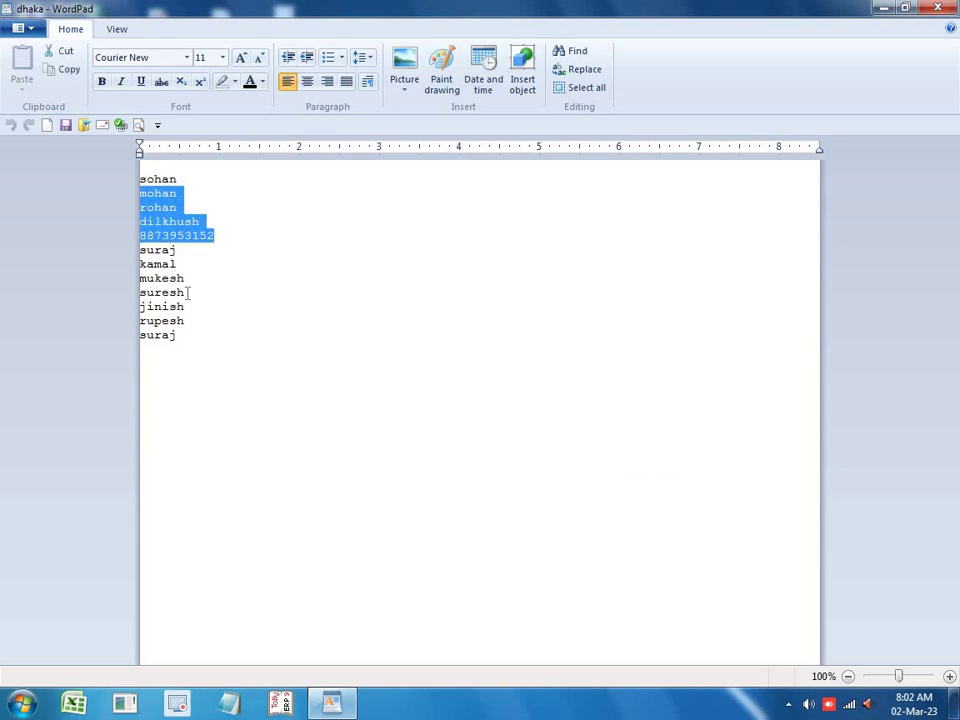
drag(188, 292, 200, 326)
click(227, 258)
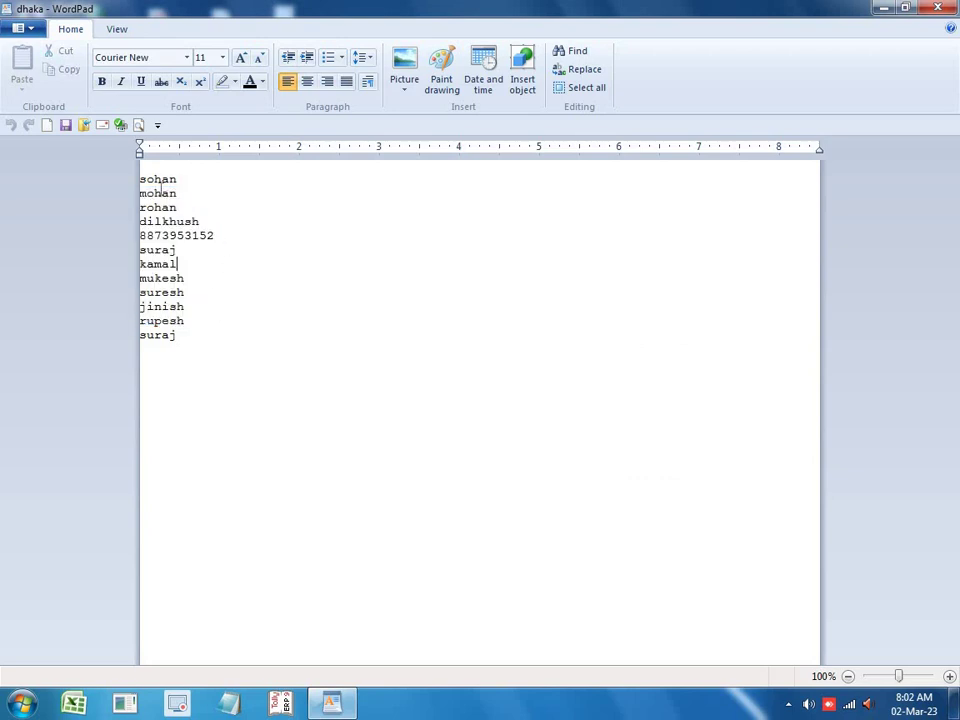
Enlarge the font of the entire list in the dhaka document by several size increments
drag(148, 179, 157, 336)
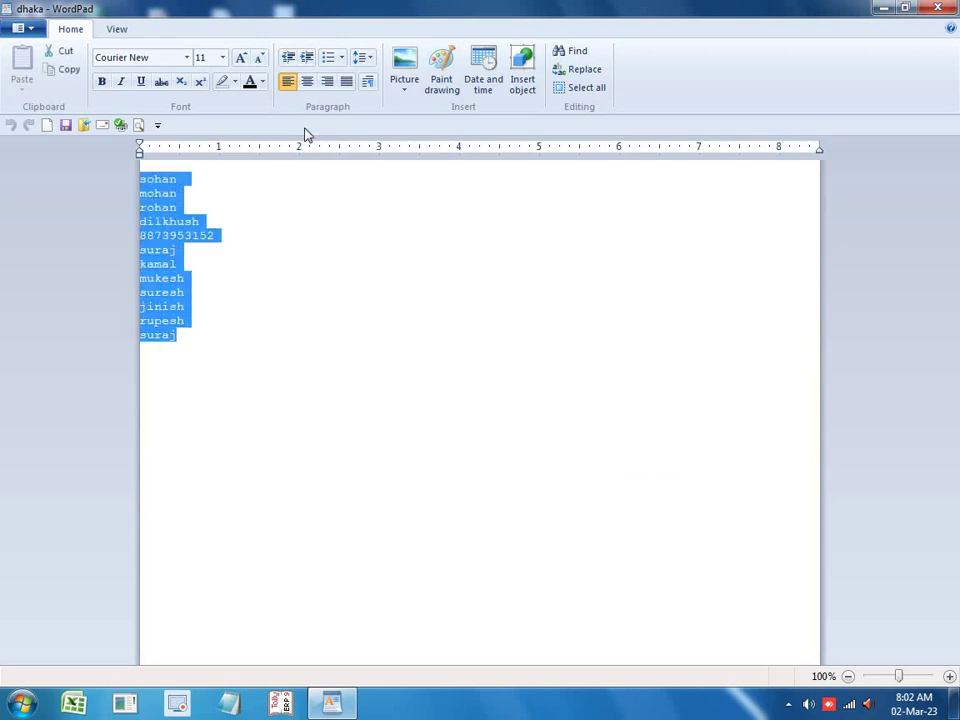
double_click(242, 58)
double_click(242, 58)
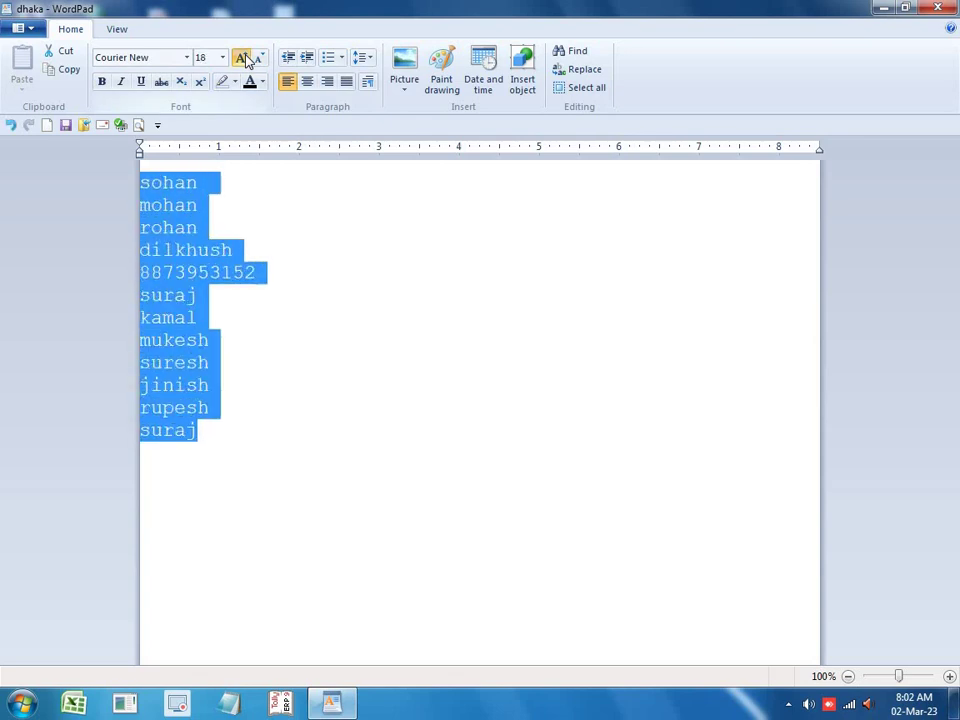
double_click(242, 58)
double_click(242, 58)
click(242, 58)
click(243, 58)
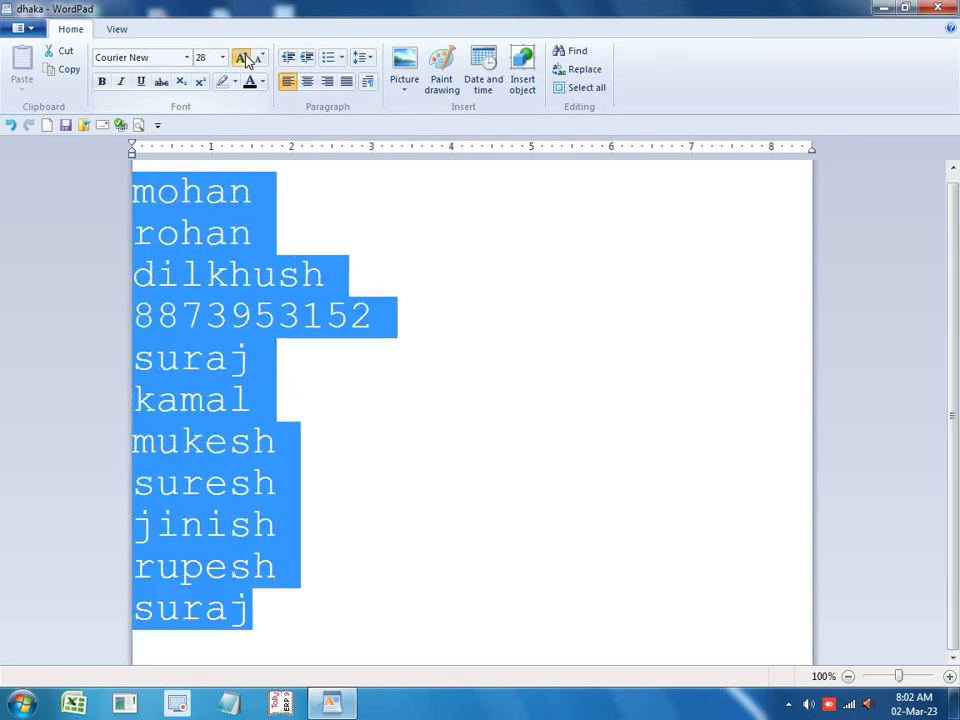
Make the whole dhaka list bold and try saving it, declining the text-only format and abandoning the Rich Text save
click(103, 82)
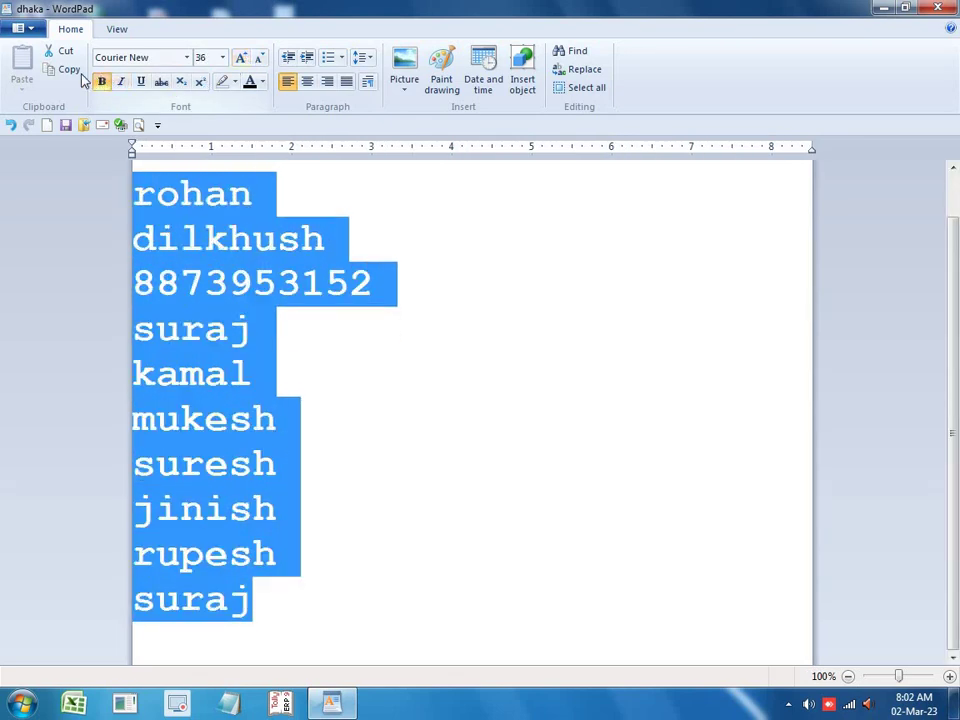
click(20, 28)
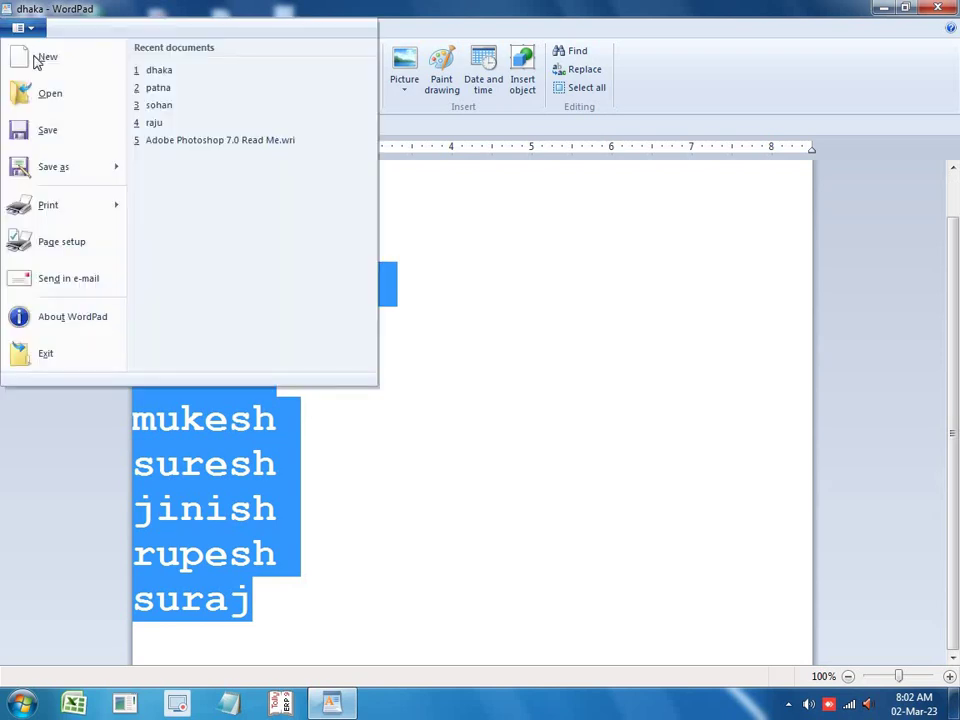
click(40, 130)
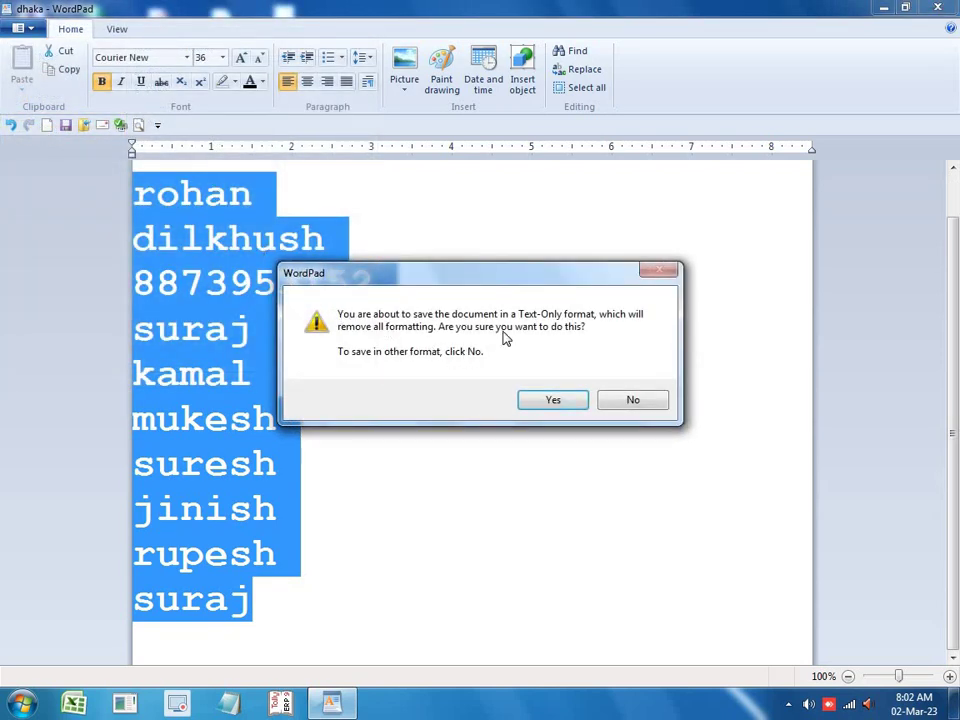
click(645, 403)
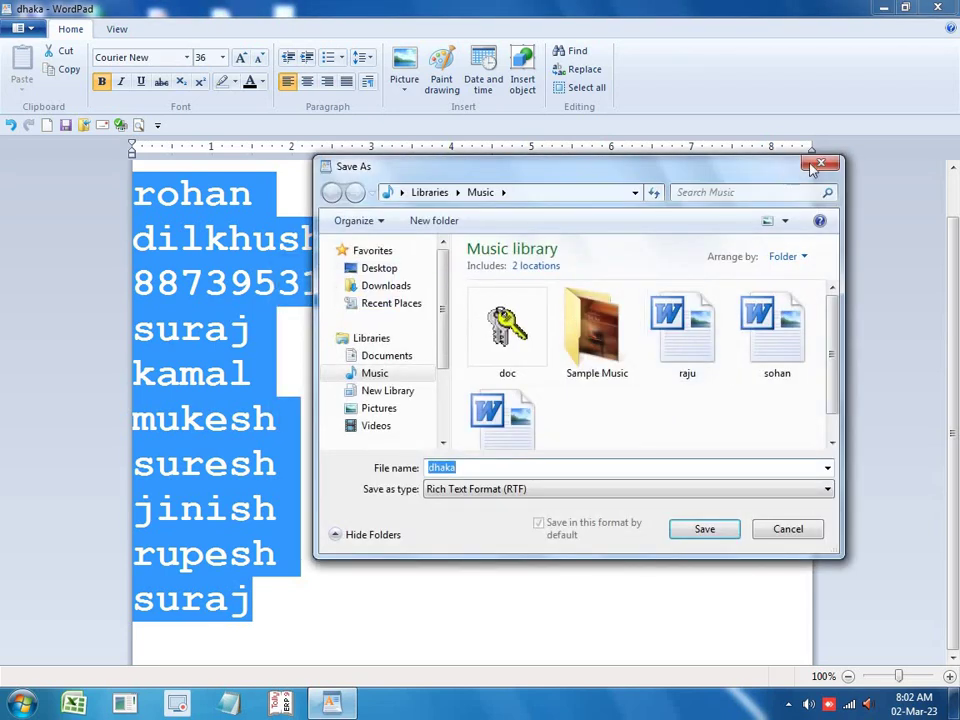
click(818, 163)
Close the dhaka document without saving its formatting changes
click(512, 316)
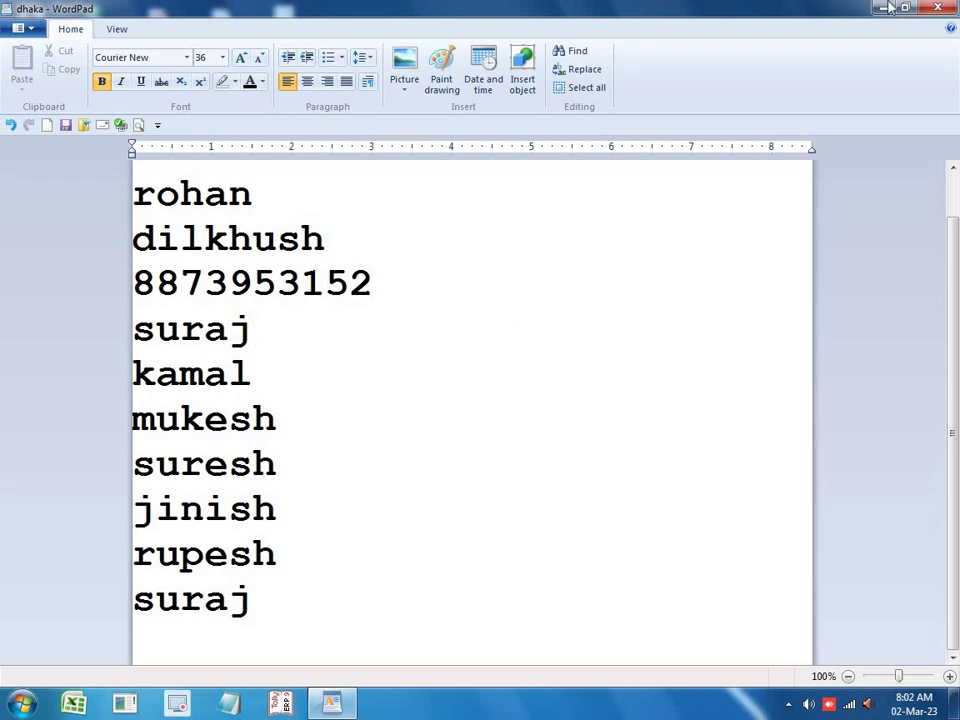
key(alt+F4)
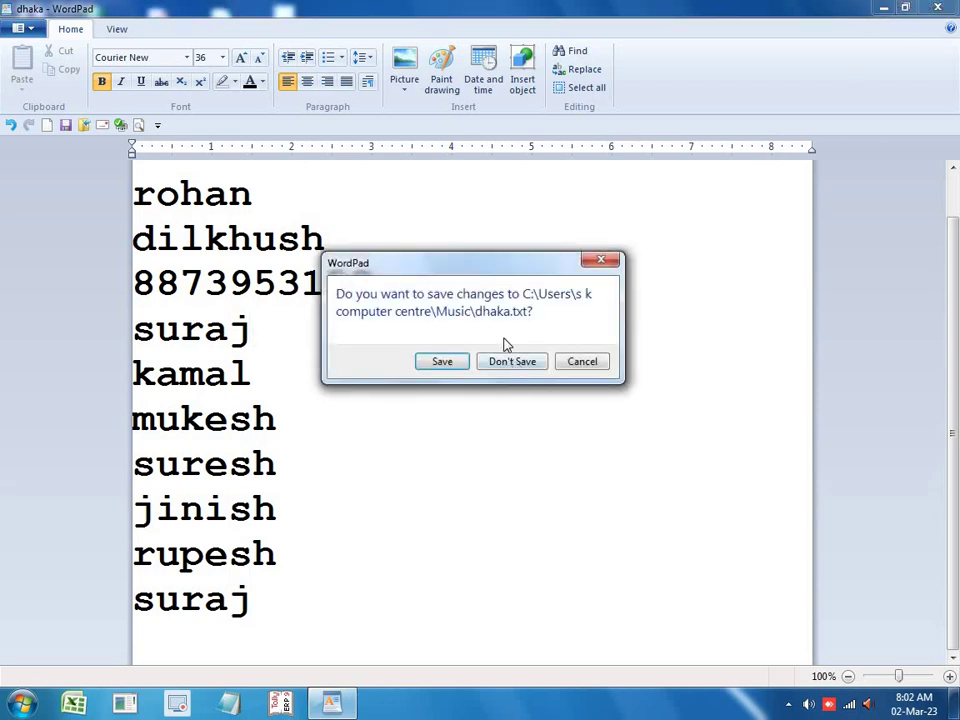
click(512, 361)
Start a new blank WordPad document and select HP LaserJet 1020 as the printer in its print settings
click(333, 704)
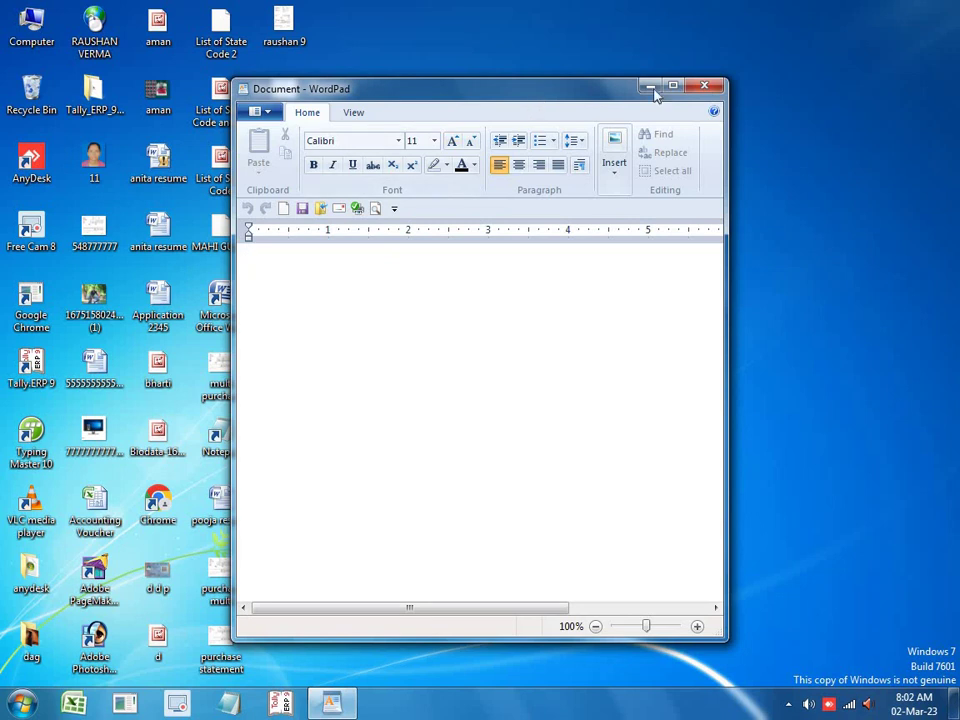
drag(490, 88, 641, 78)
click(408, 107)
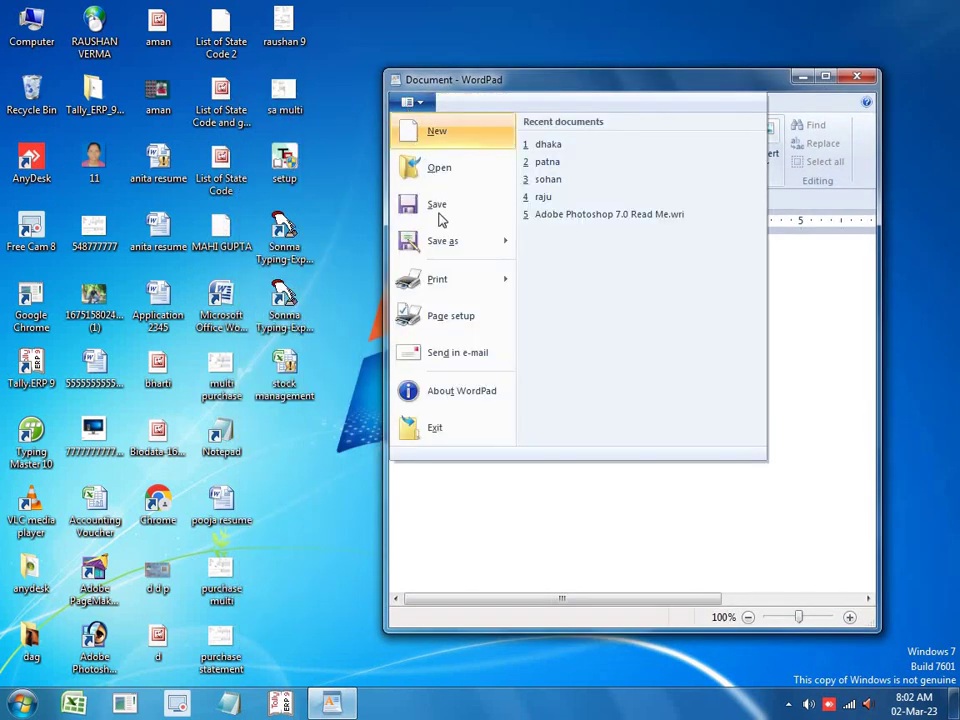
mouse_move(449, 279)
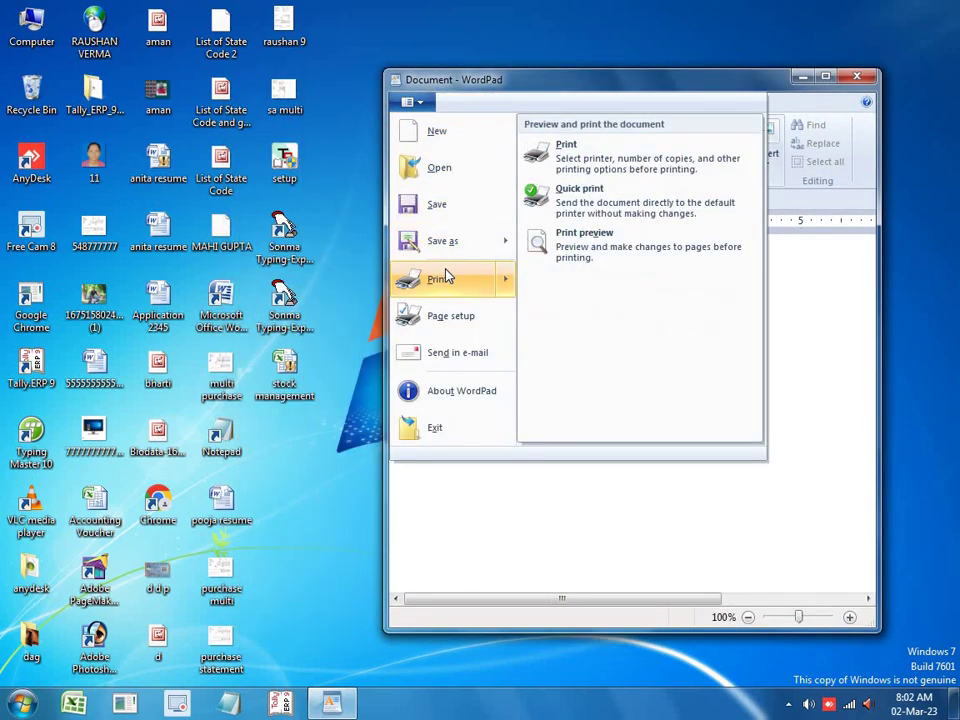
click(603, 160)
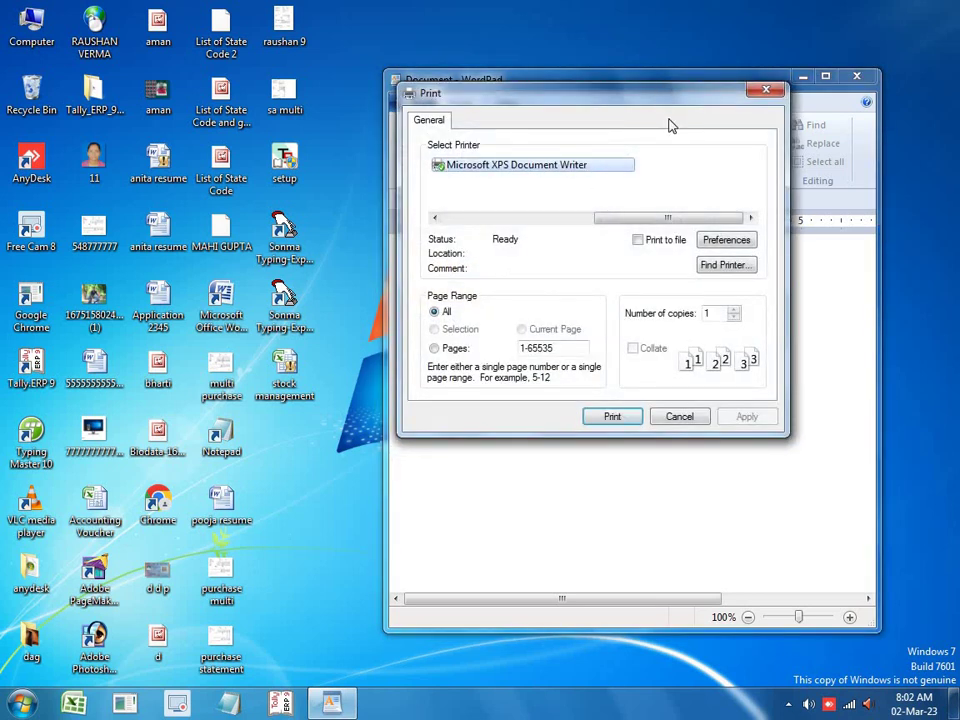
drag(641, 216, 480, 240)
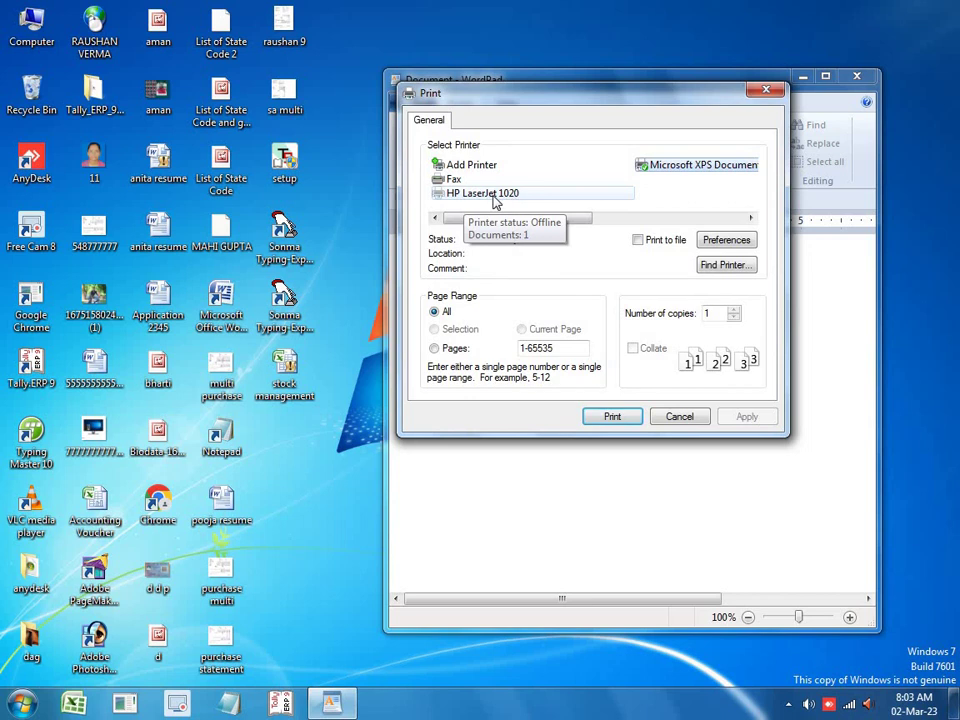
click(491, 200)
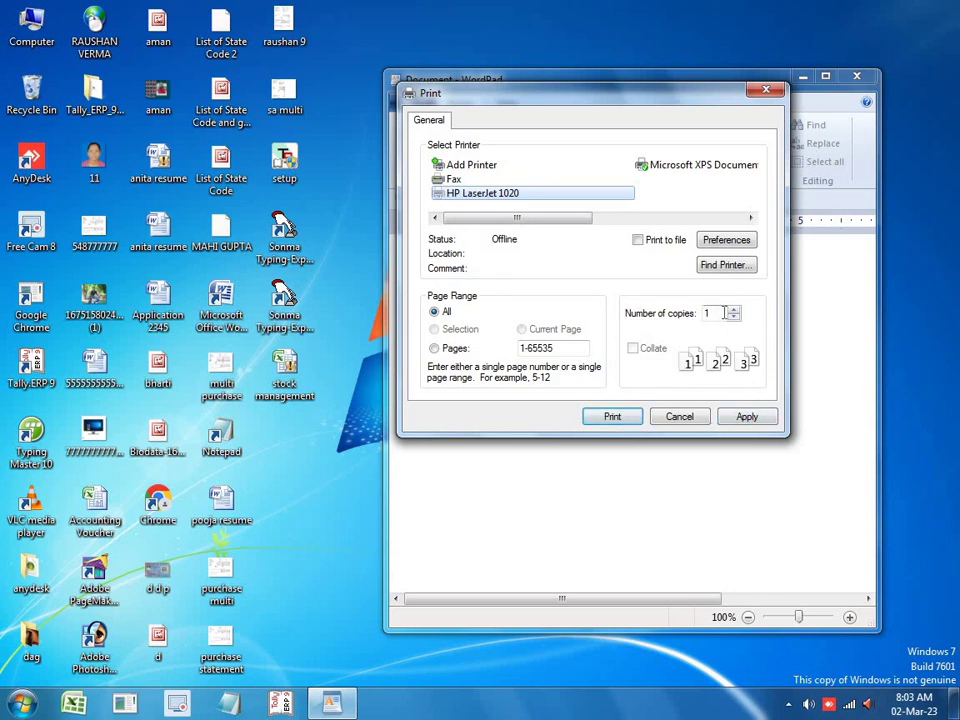
Set the number of copies to 11 for the WordPad document
drag(726, 312, 696, 316)
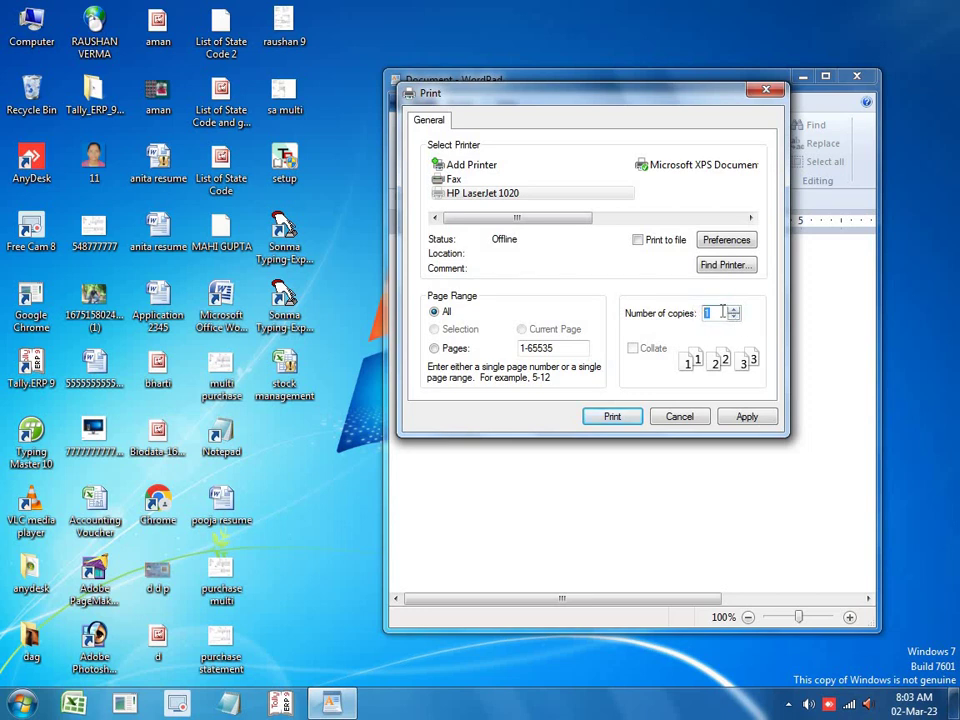
click(722, 312)
text(1)
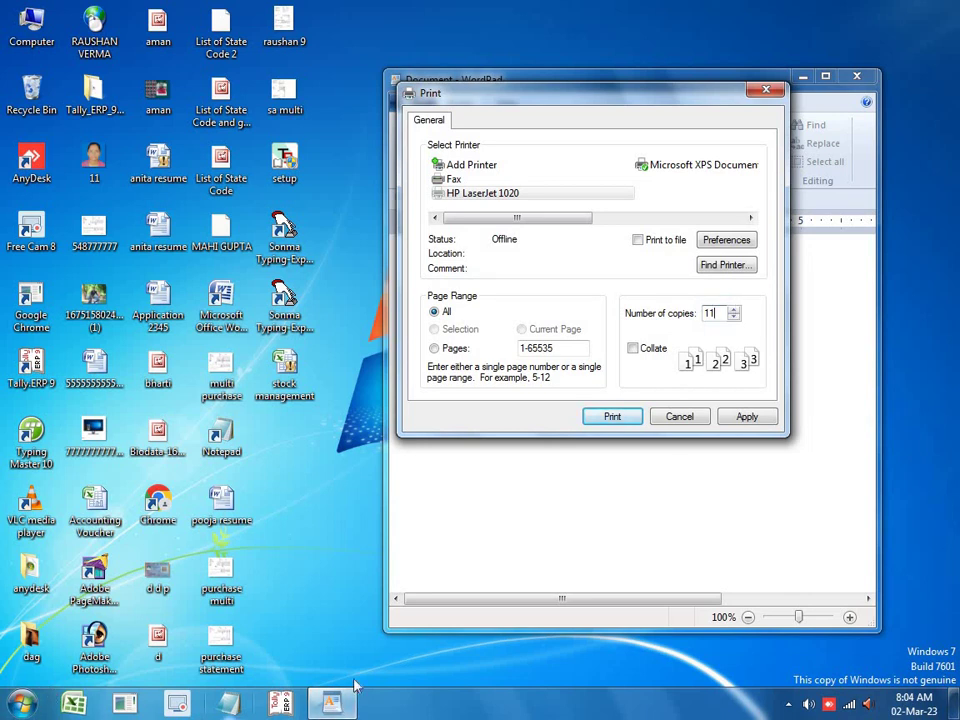
Switch to Notepad and bring up the print settings for its blank document
click(229, 703)
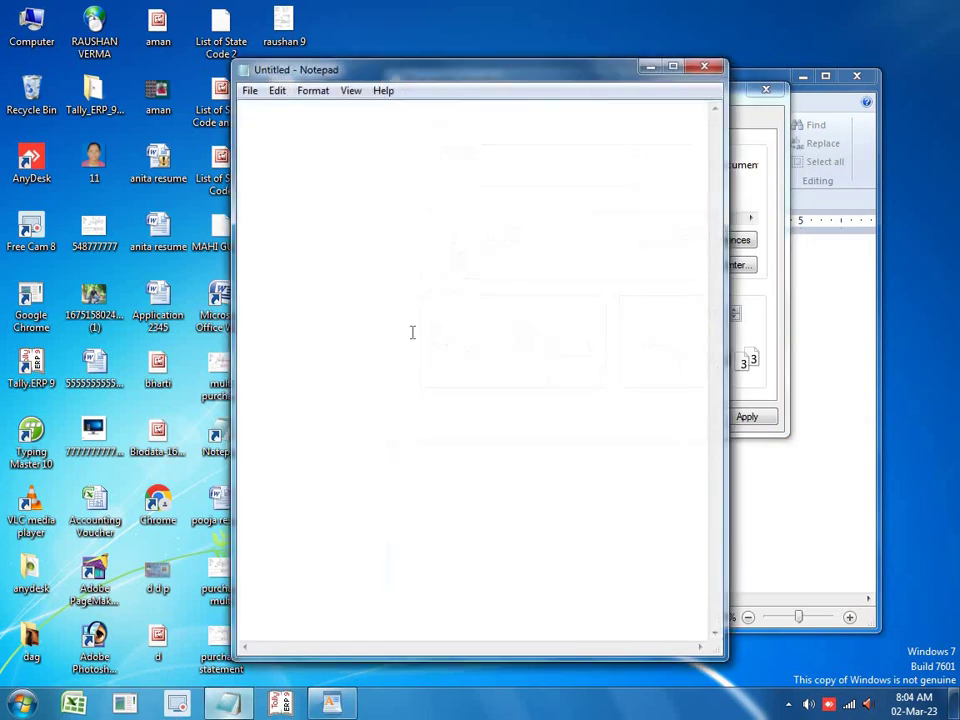
click(248, 90)
click(277, 90)
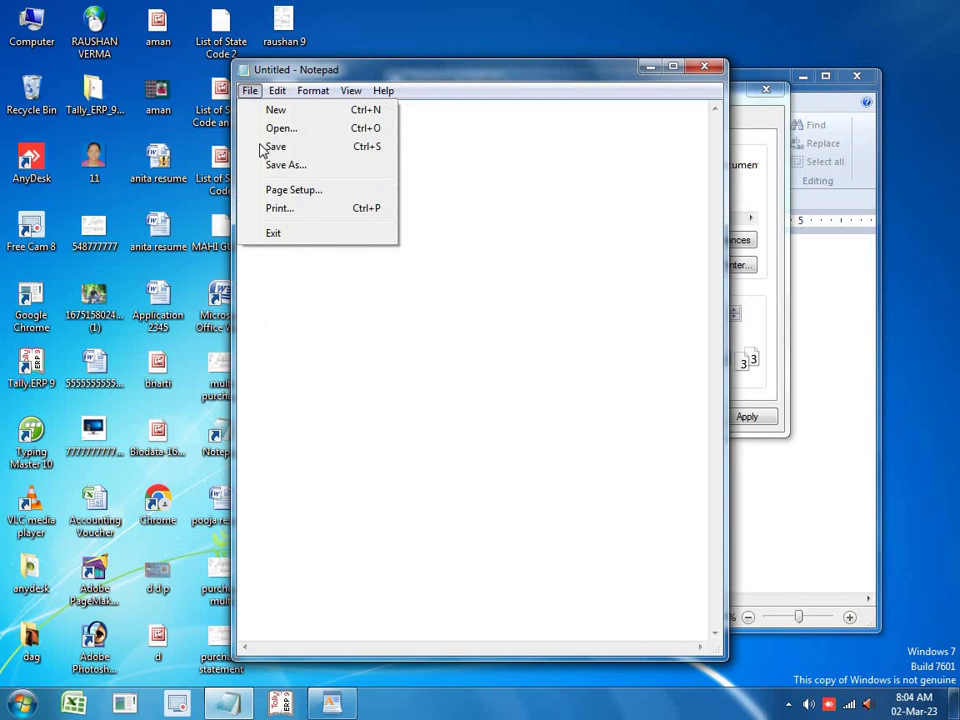
click(279, 209)
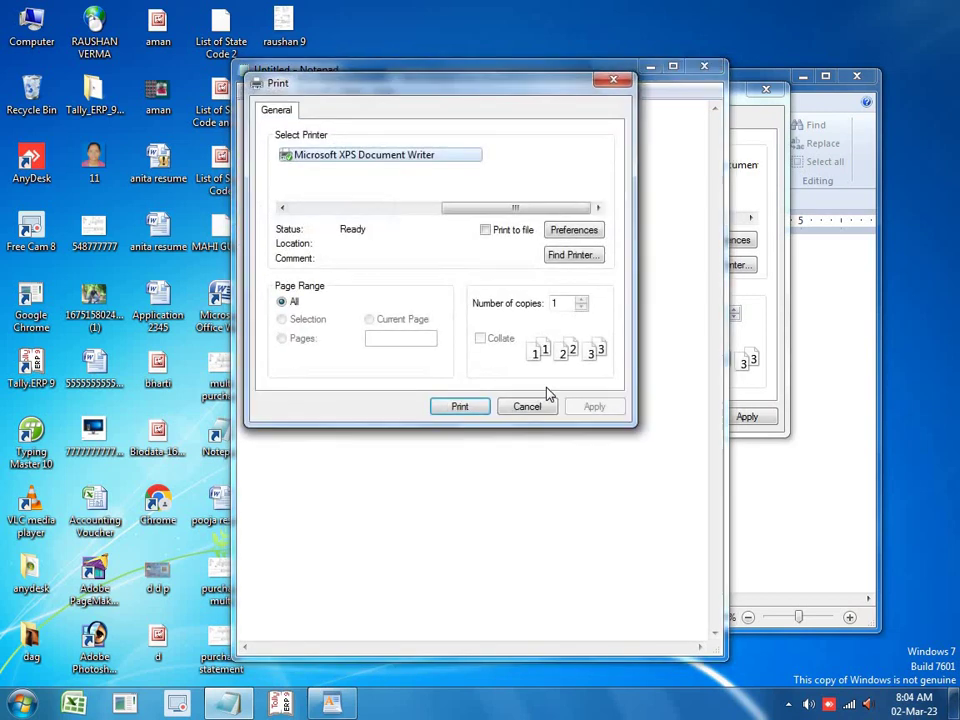
Try a copy count of 9 in Notepad's print settings, discard it and close Notepad
click(565, 303)
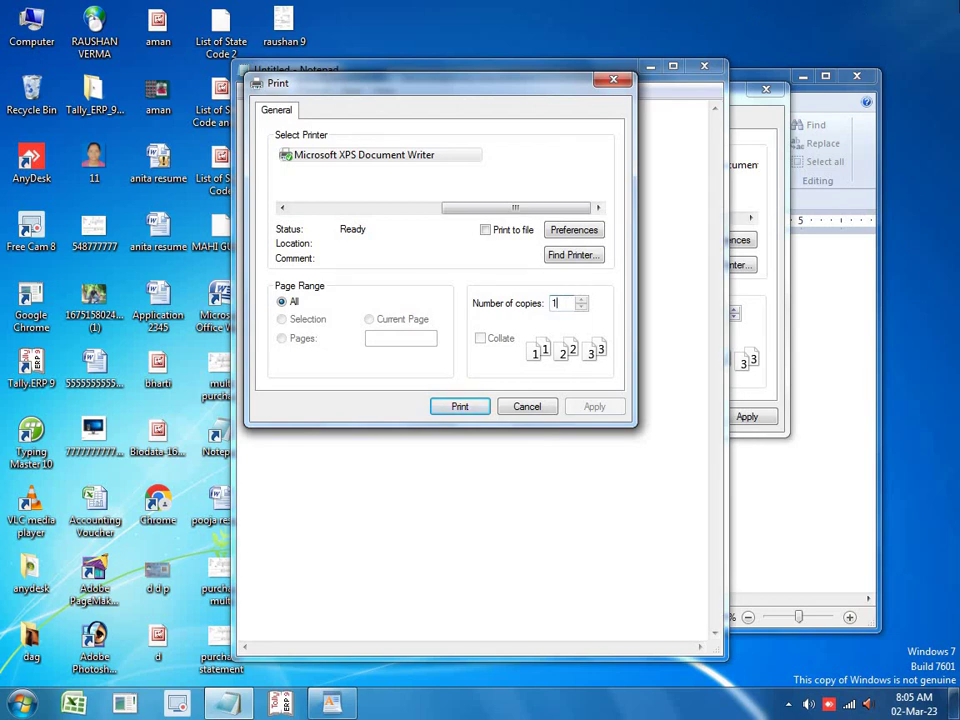
key(BackSpace)
text(8)
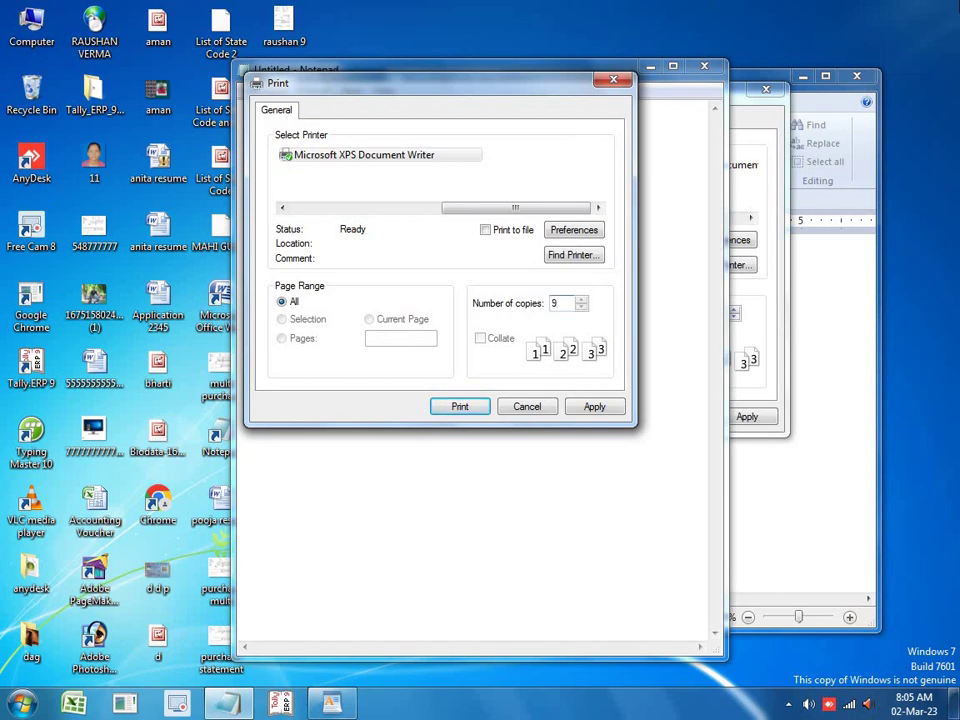
text(1)
key(BackSpace)
click(613, 79)
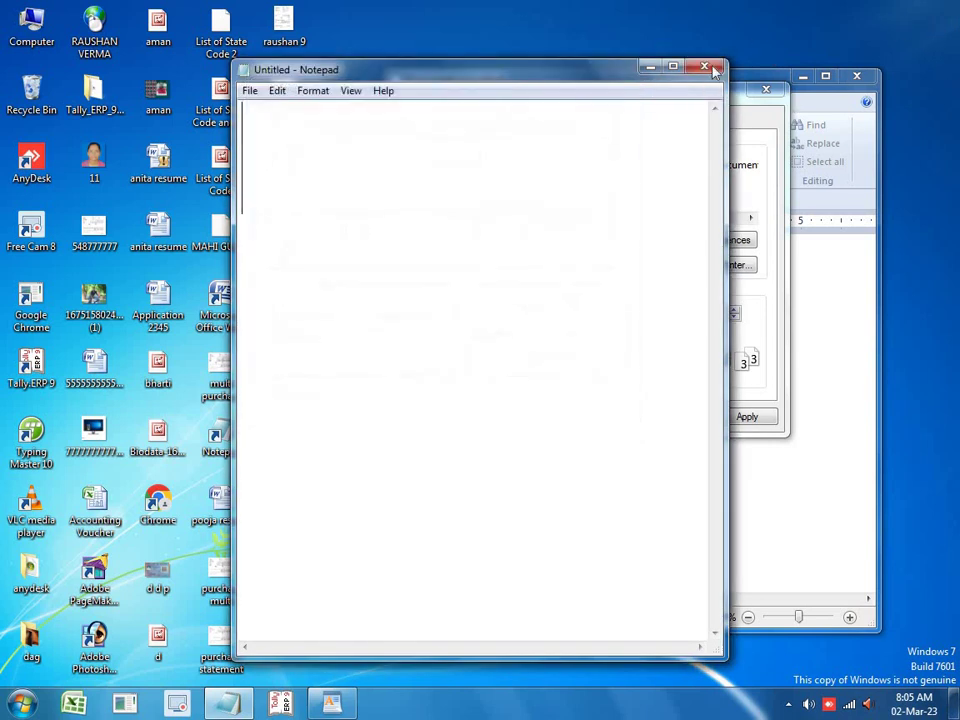
click(704, 66)
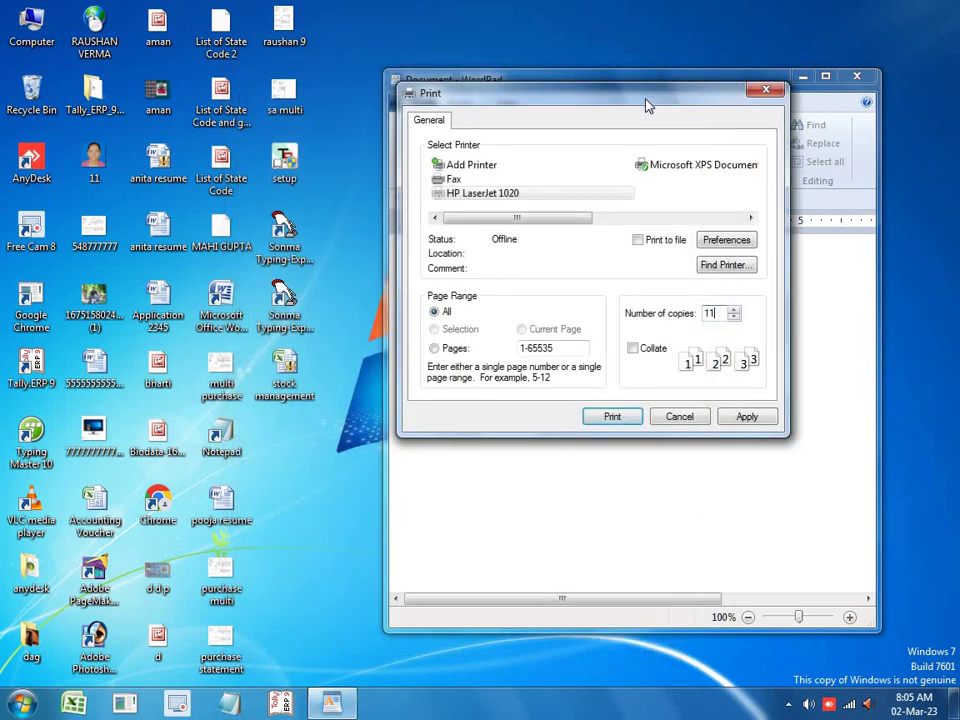
drag(647, 103, 696, 114)
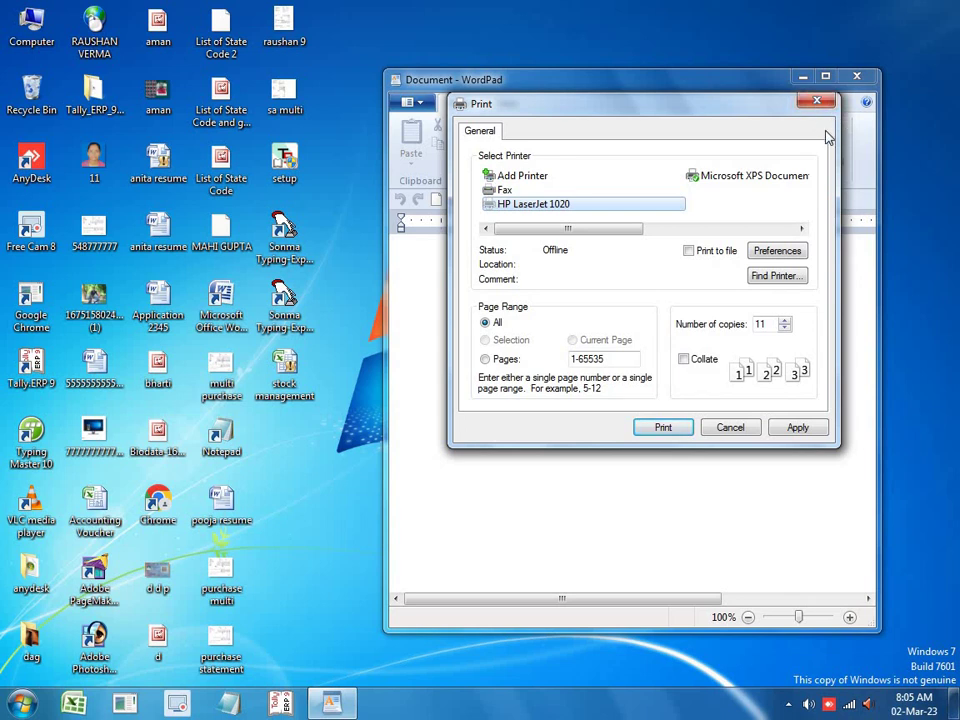
click(775, 322)
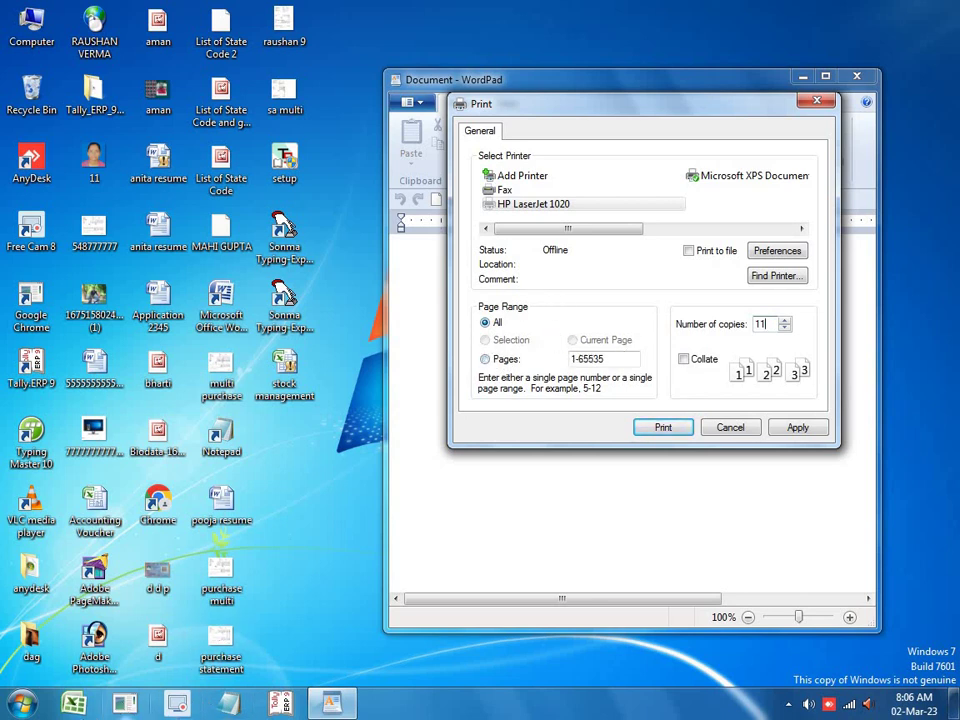
click(73, 704)
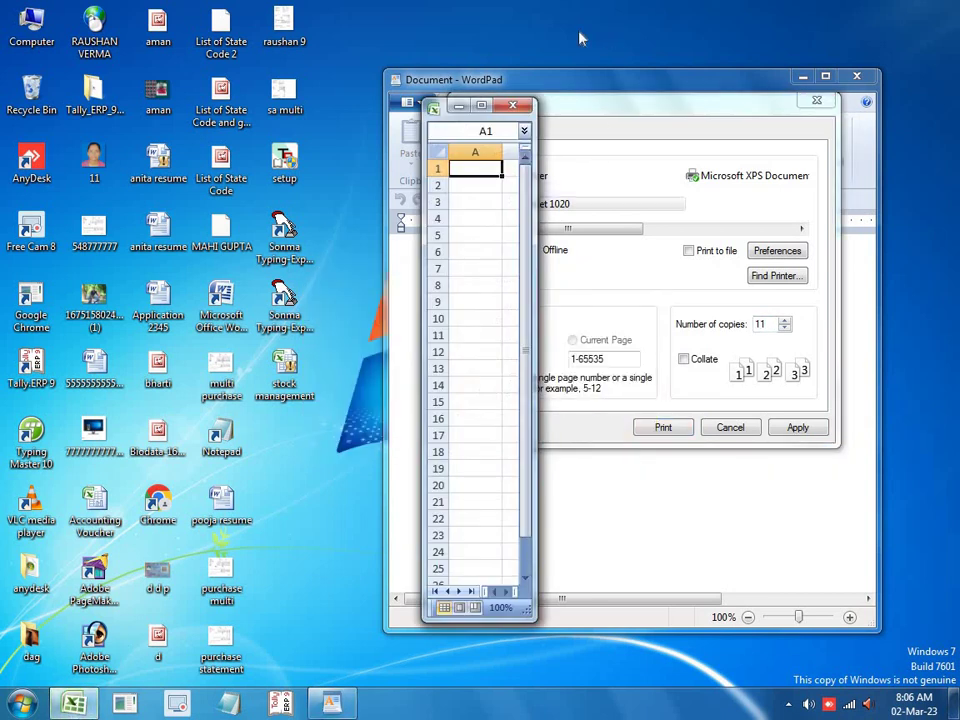
click(515, 108)
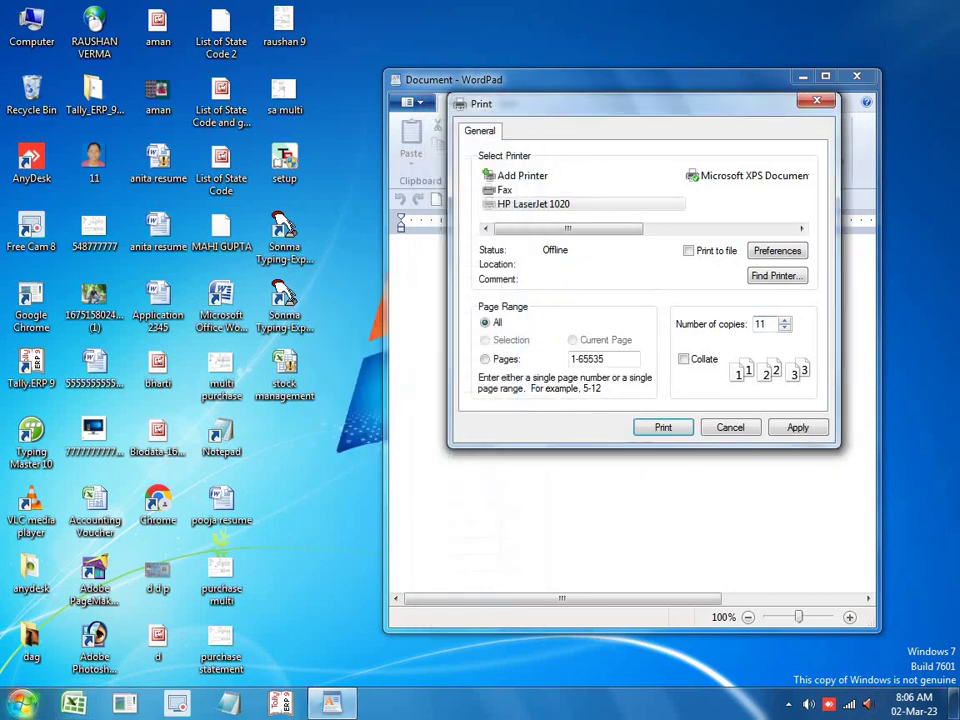
Open Microsoft Office Word 2007 in a maximized window and restore its full ribbon
click(22, 704)
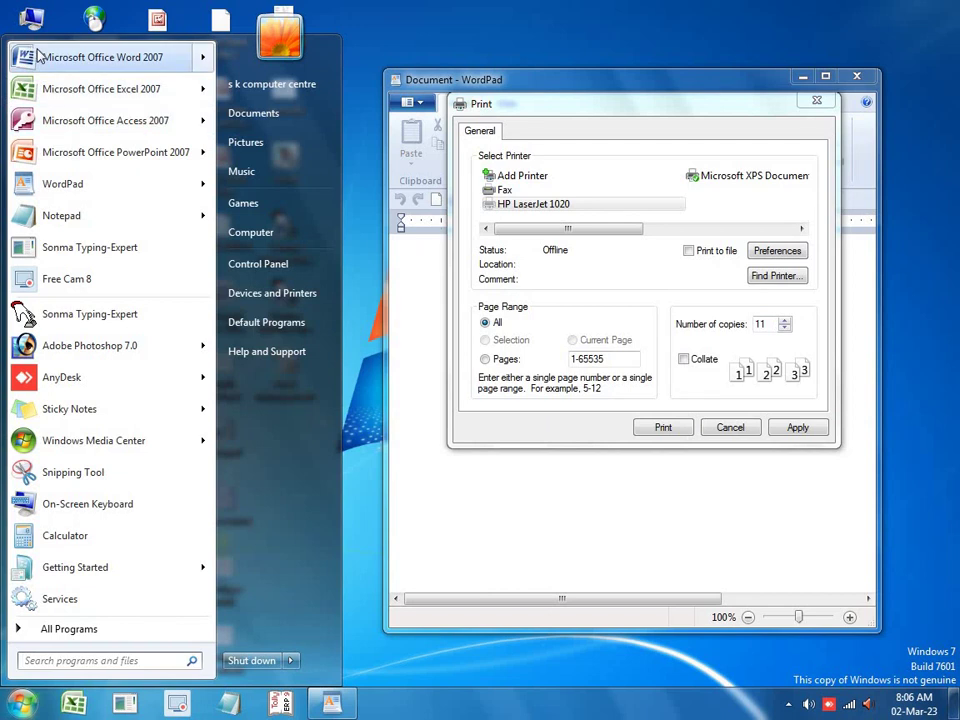
click(90, 57)
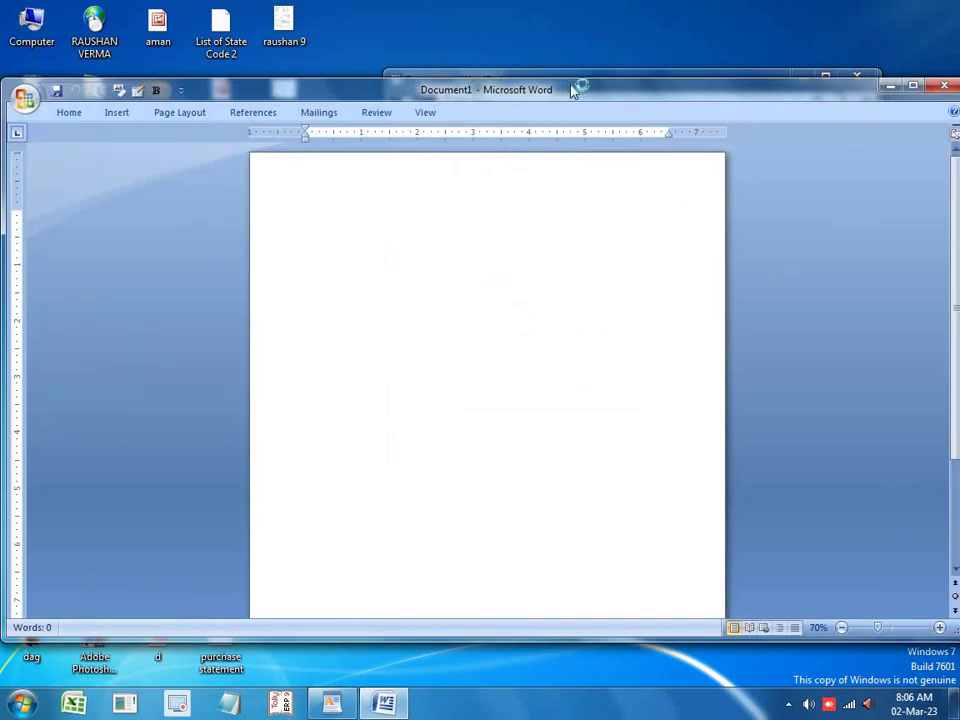
double_click(568, 96)
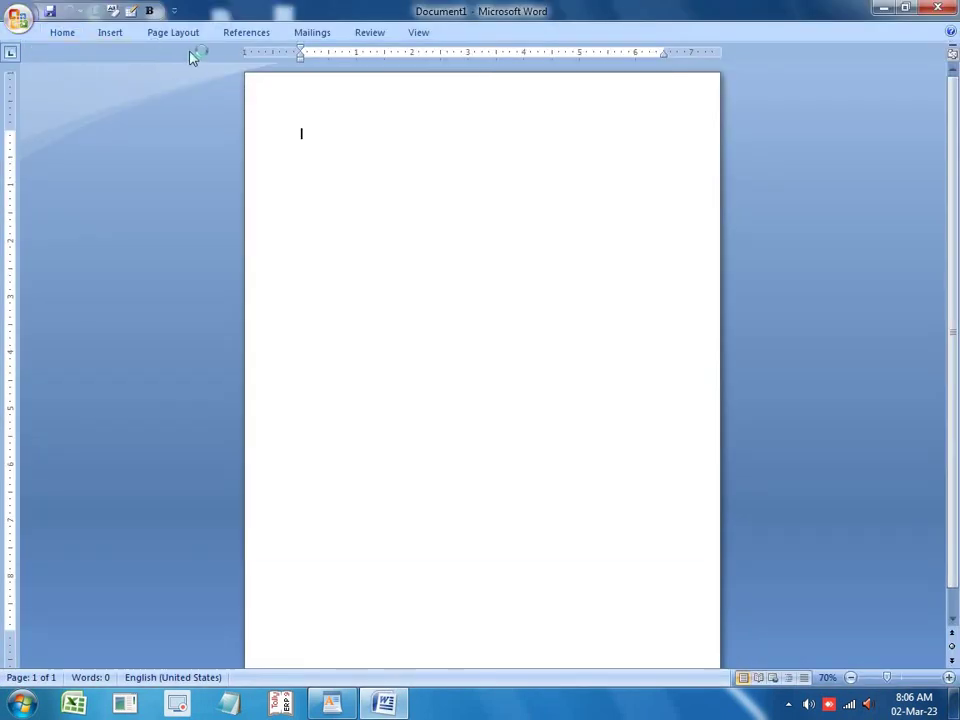
click(175, 11)
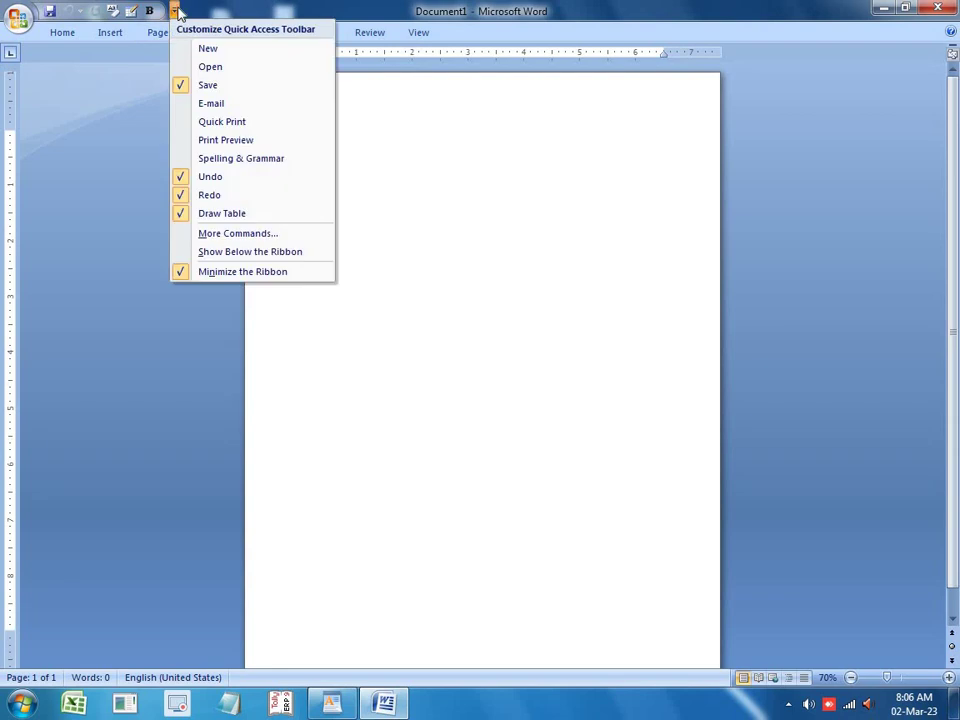
click(184, 273)
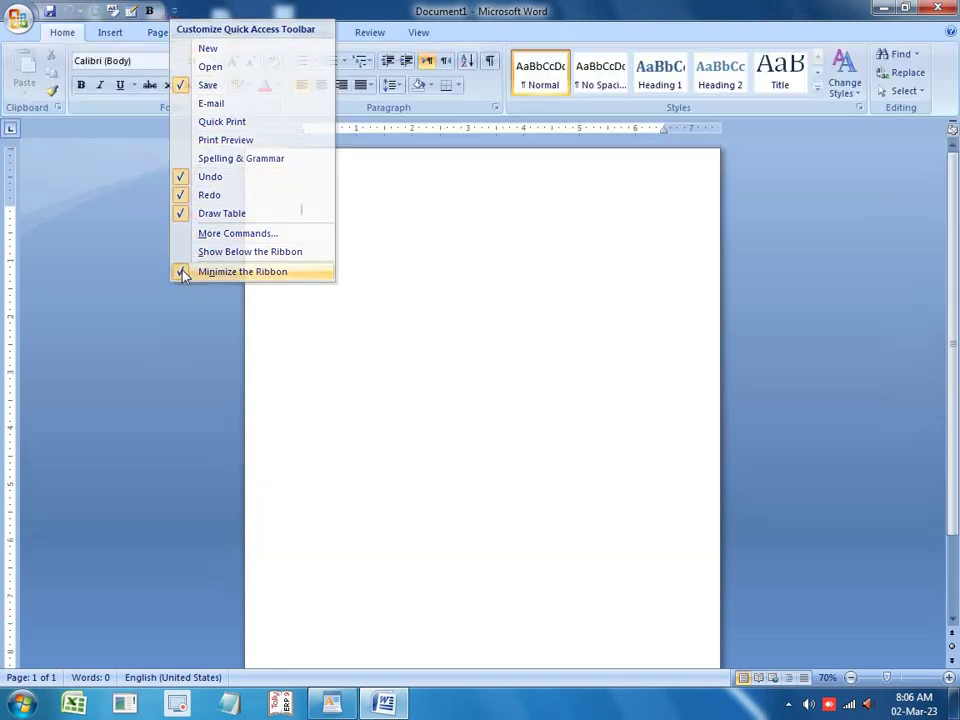
Bring up the print settings for the blank Word document and choose the HP LaserJet 1020 printer
click(18, 18)
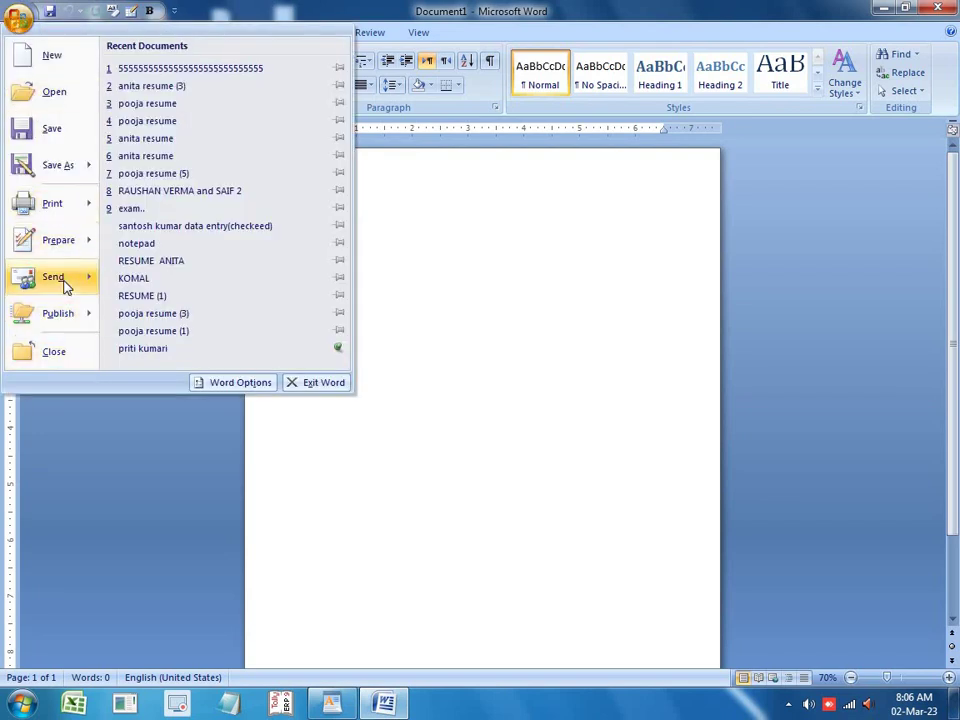
click(50, 214)
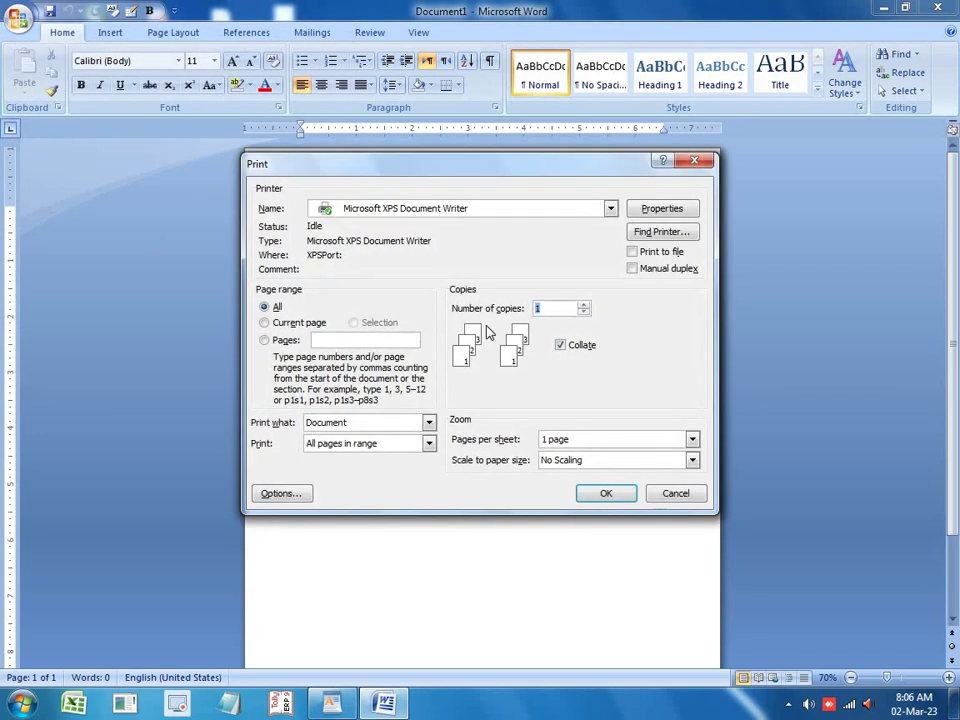
drag(530, 170, 670, 177)
click(652, 220)
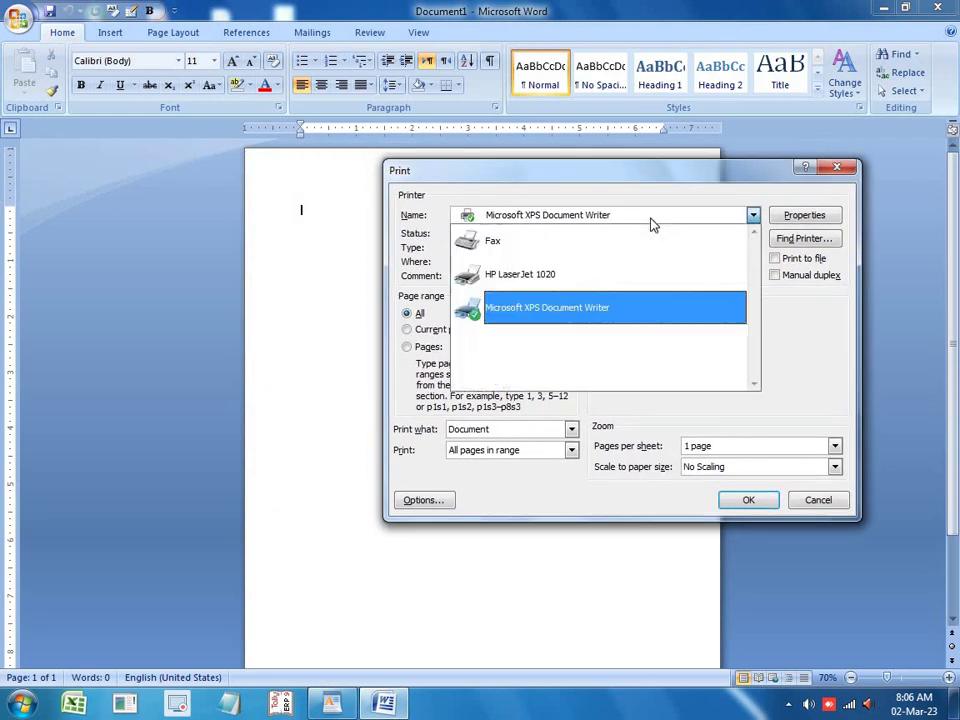
click(602, 274)
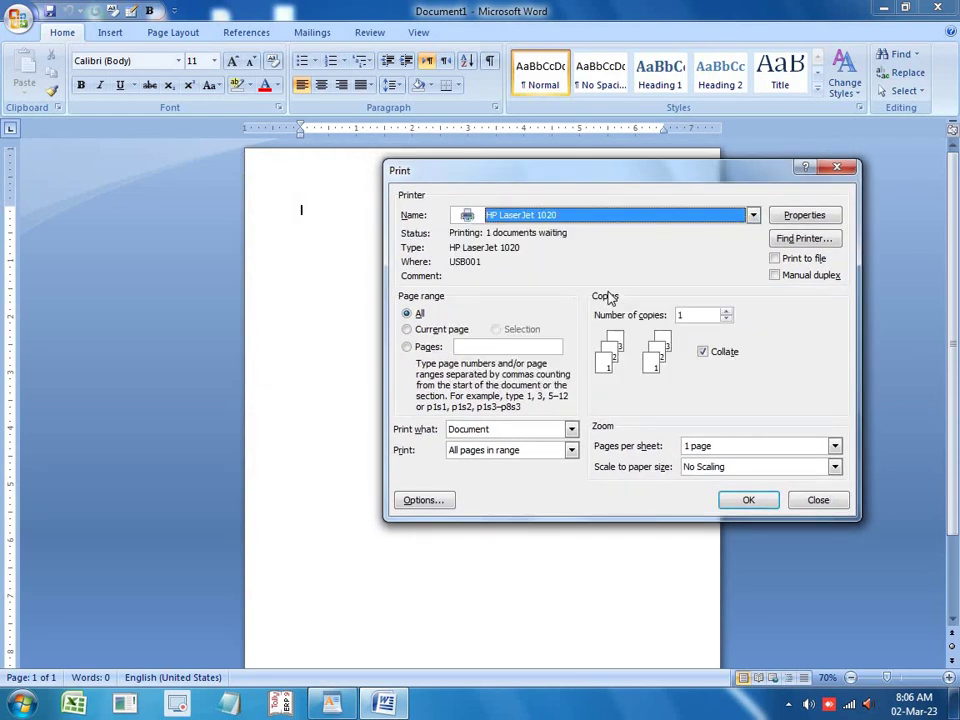
Try the Pages, Current page and All page range options, ending on Current page
click(410, 345)
click(410, 330)
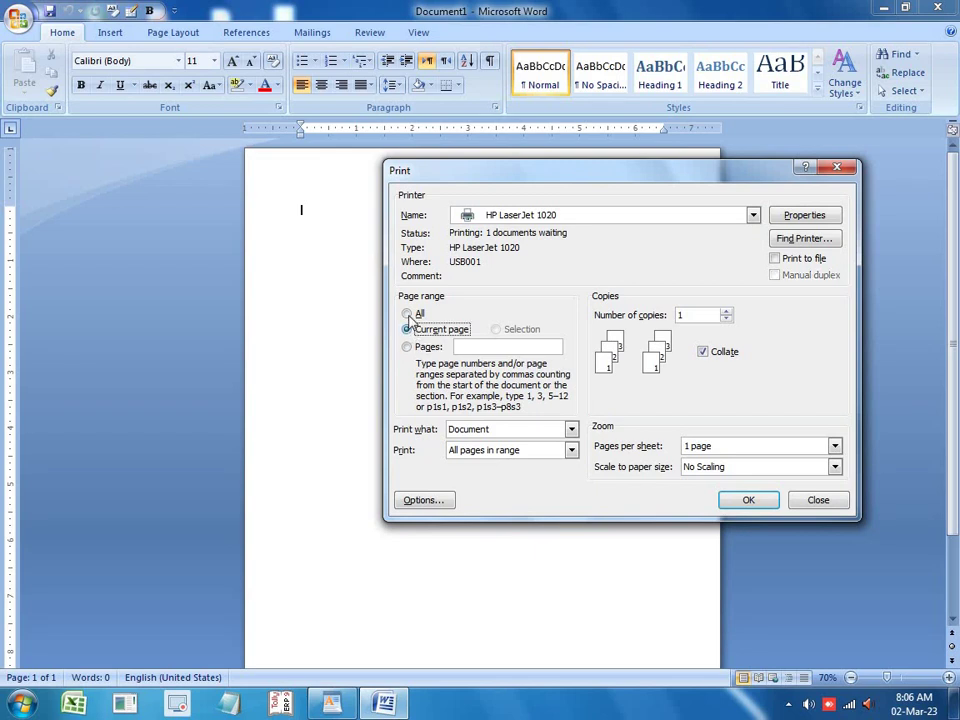
click(416, 314)
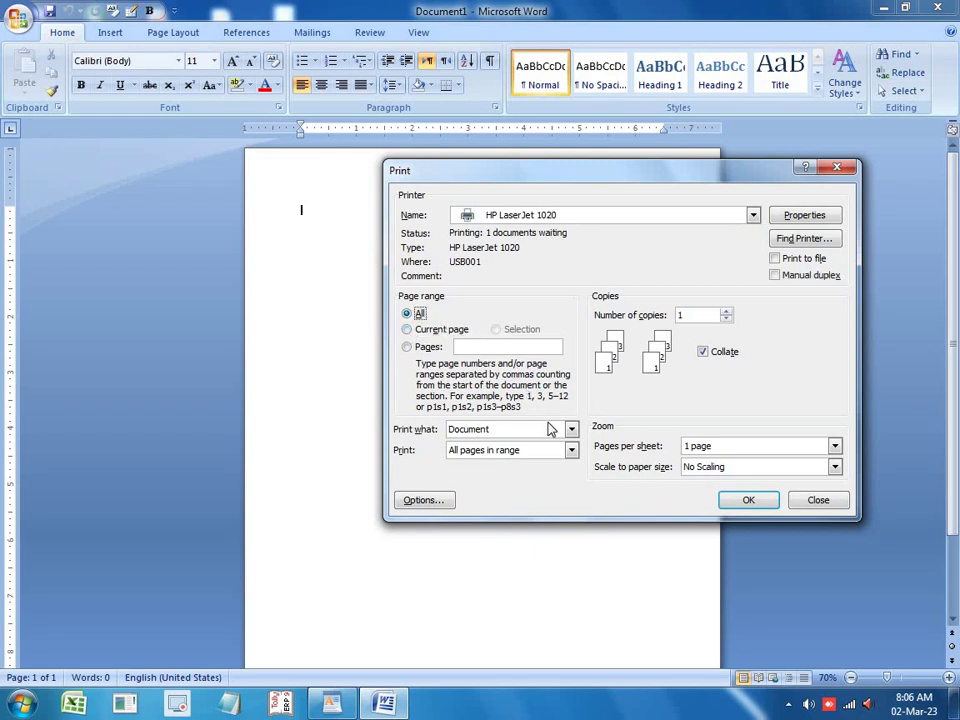
click(418, 329)
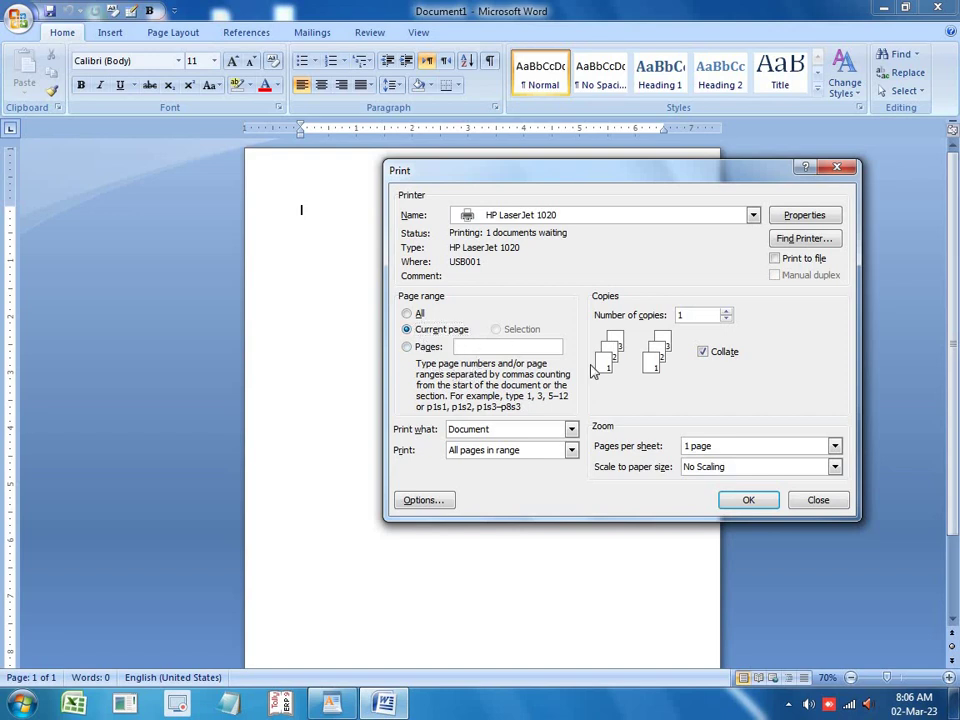
Raise the number of copies for the Word document to 16
click(722, 315)
click(726, 312)
click(726, 312)
click(726, 312)
click(726, 312)
click(726, 312)
click(726, 312)
click(731, 312)
click(731, 312)
click(731, 312)
click(731, 312)
click(731, 312)
click(731, 312)
click(731, 312)
click(731, 312)
Limit the page range to specific pages, entering 490-500
click(407, 347)
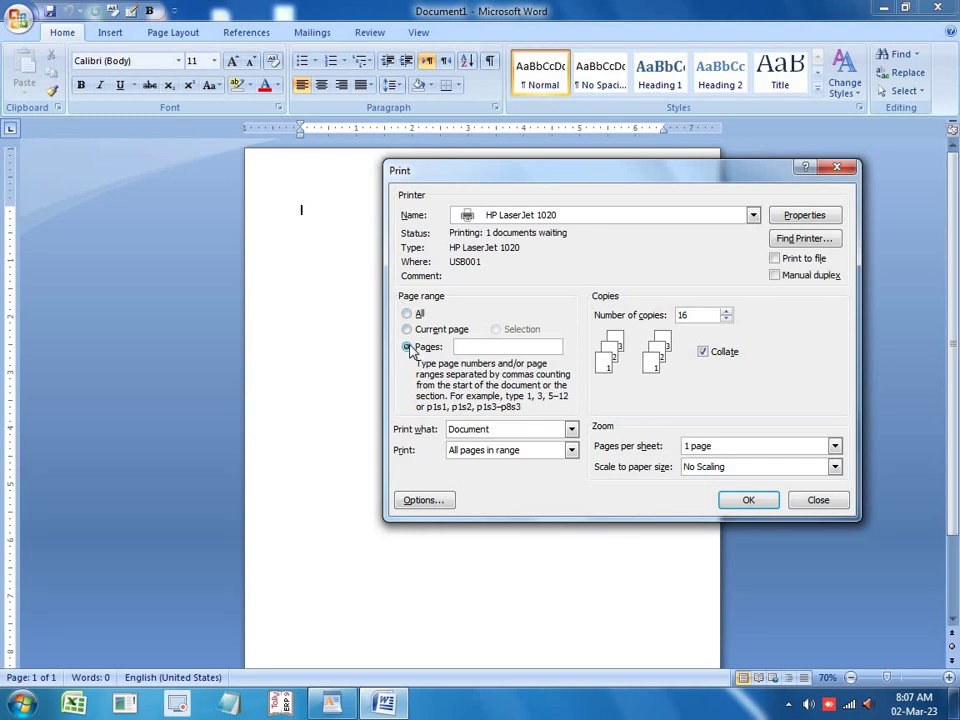
click(483, 347)
text(490-400)
key(BackSpace)
key(BackSpace)
key(BackSpace)
text(500)
Go over the copy count and page range options again, returning the page range to Current page
double_click(684, 316)
double_click(681, 315)
click(408, 314)
click(422, 347)
click(420, 329)
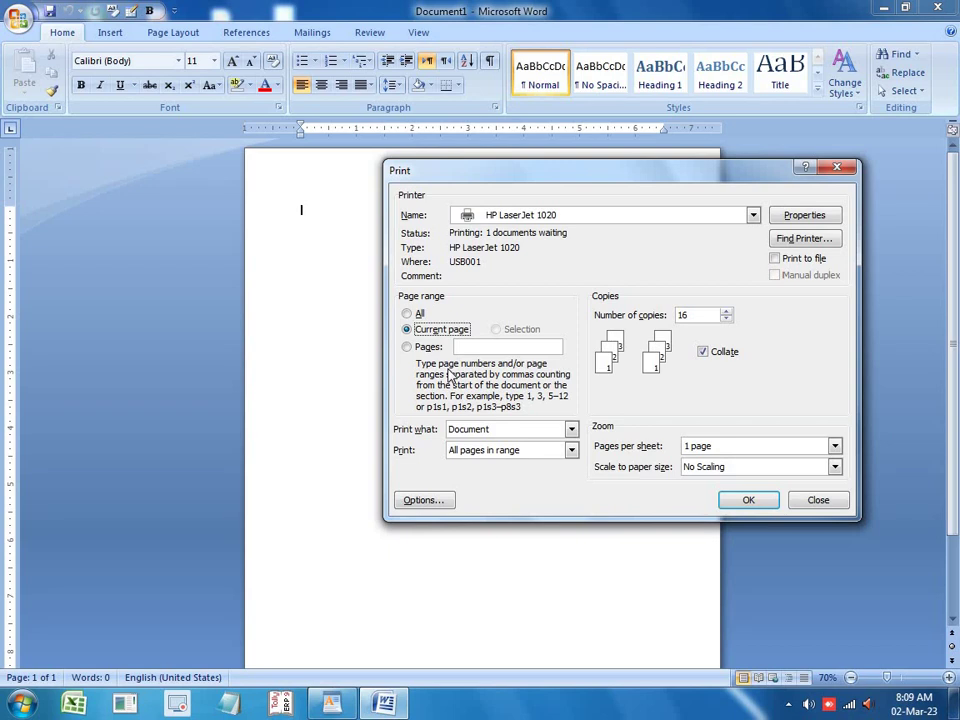
Discard Word's print settings and close Word, and dismiss WordPad's print settings as well
click(832, 170)
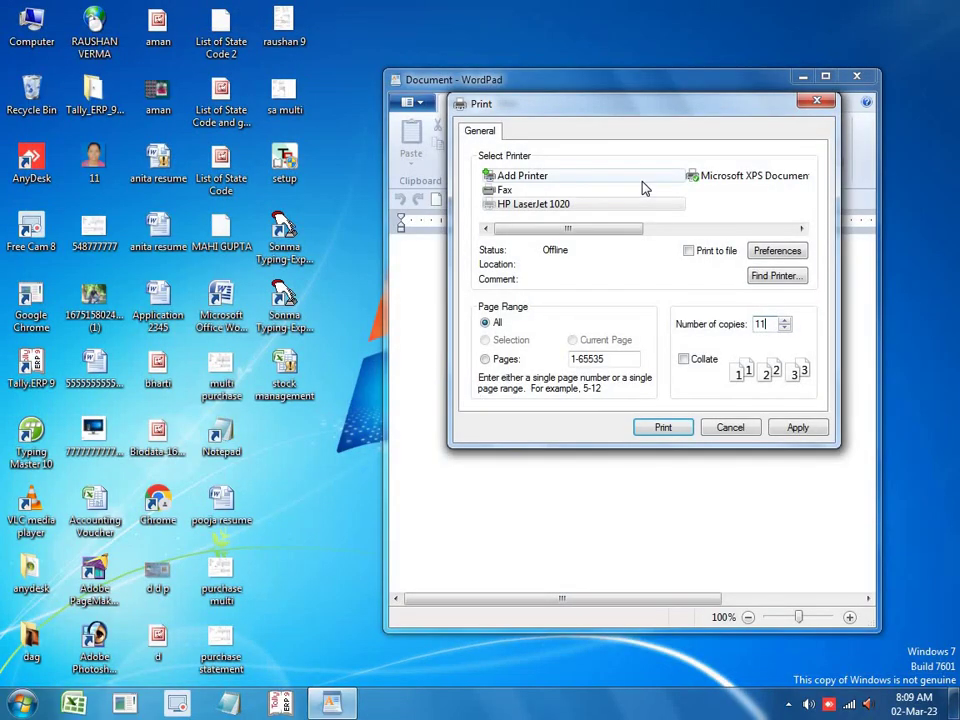
click(814, 105)
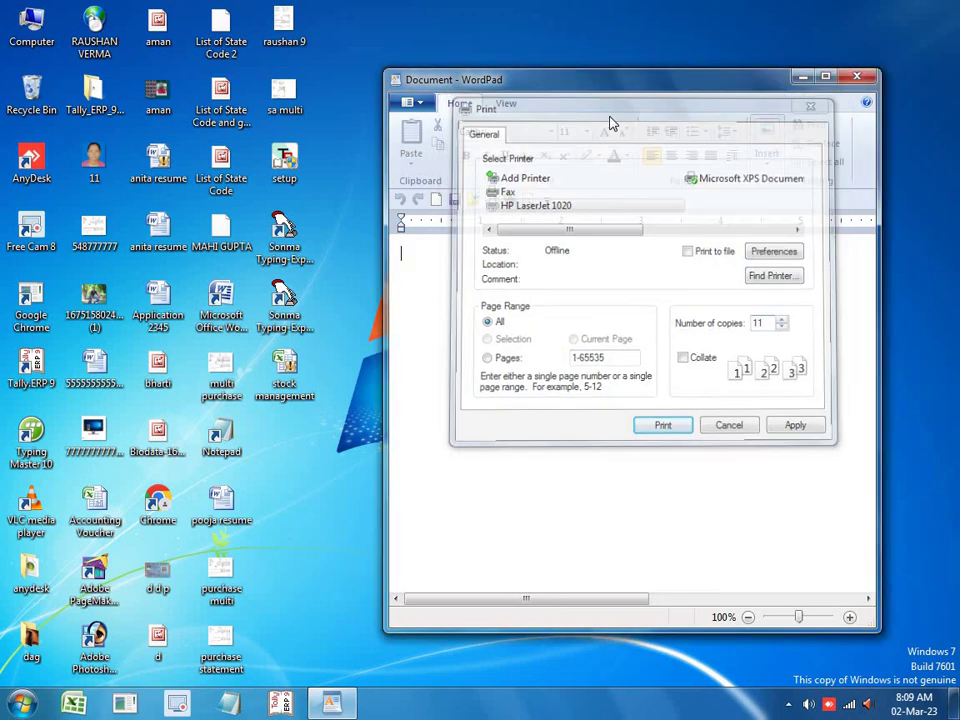
Show the WordPad document's print preview in a maximized window and compare the one-page and two-page layouts
click(407, 105)
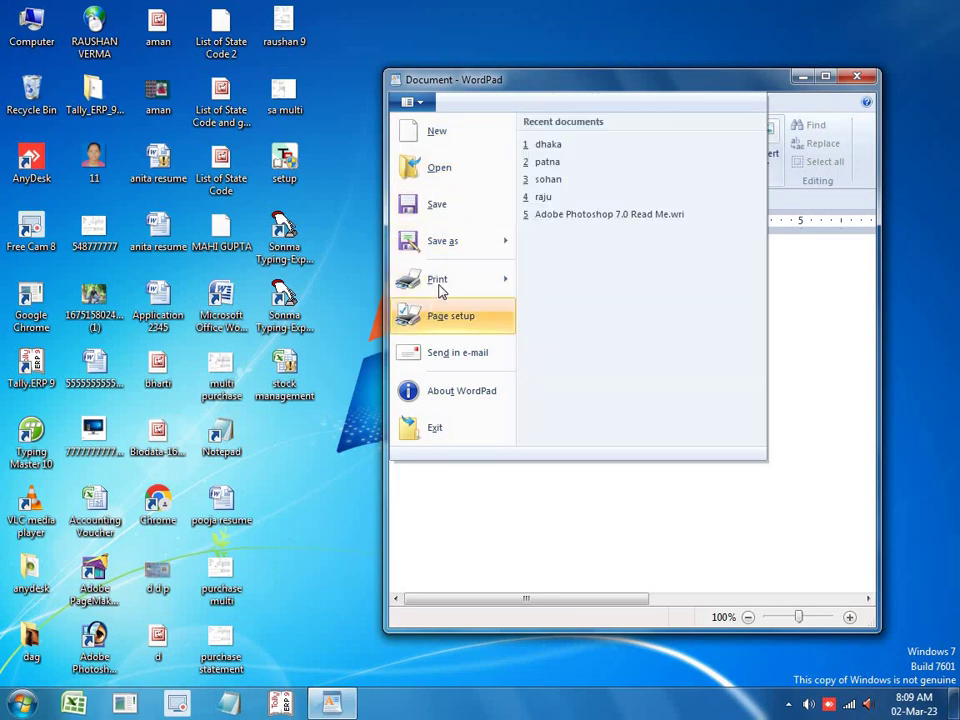
mouse_move(438, 280)
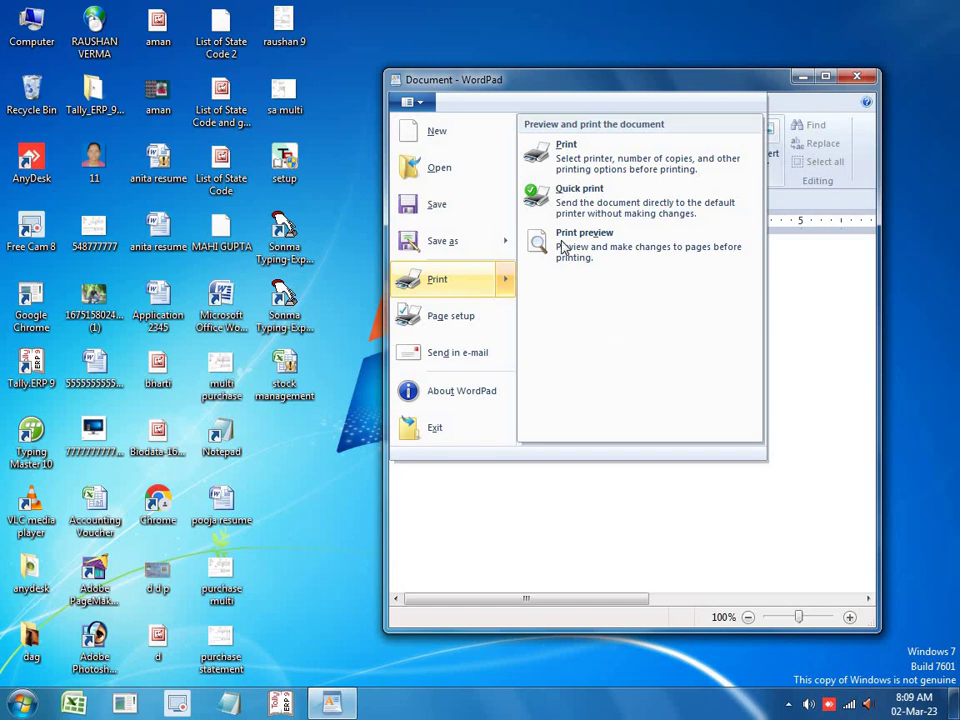
click(553, 259)
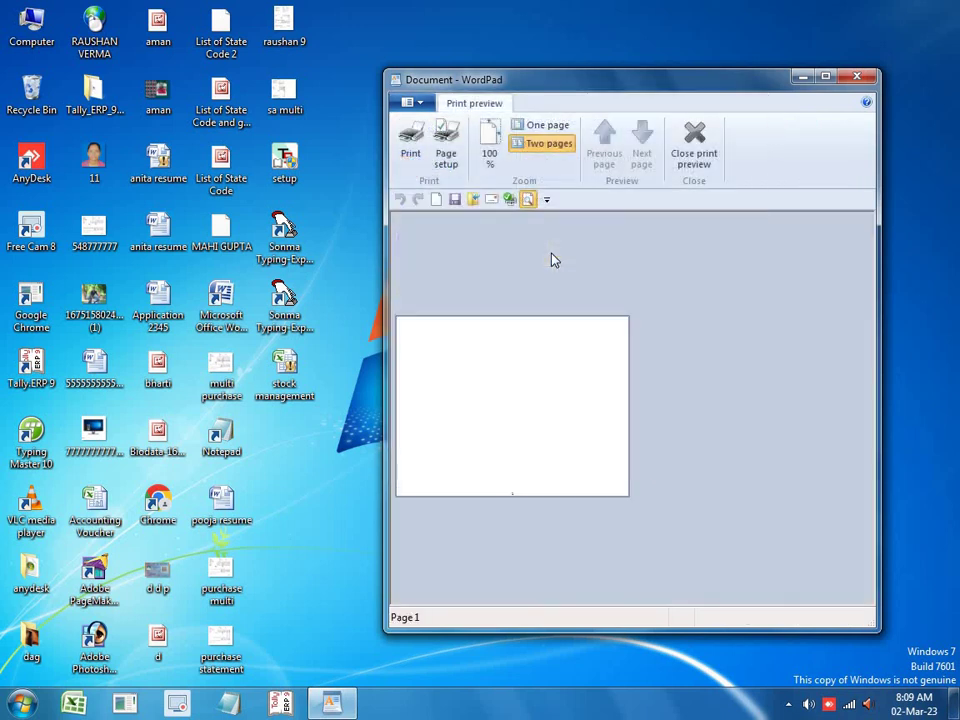
click(825, 77)
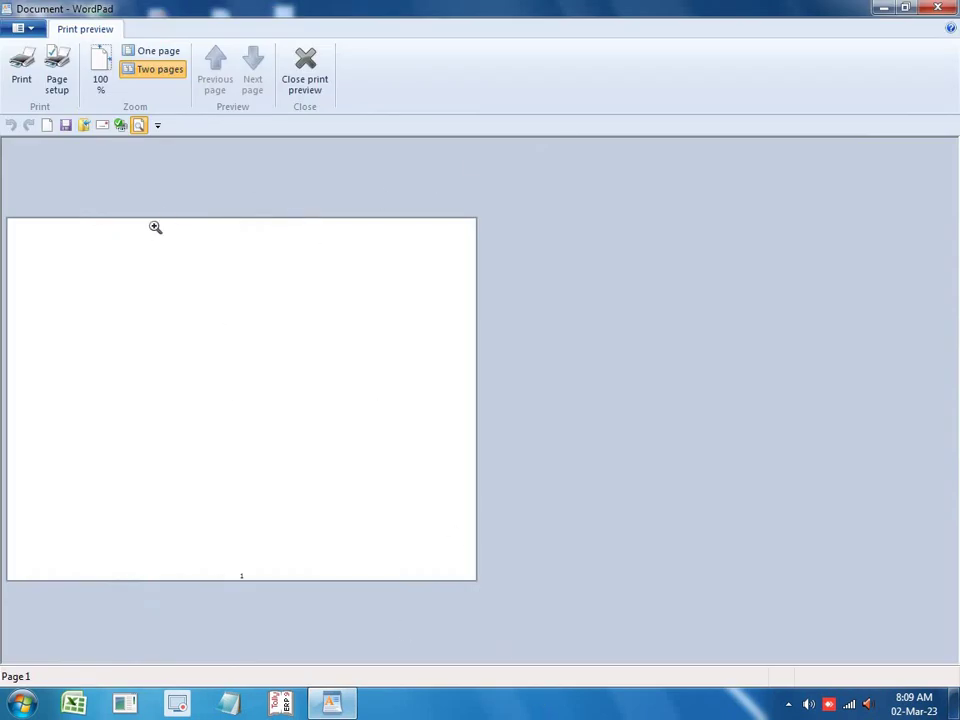
click(160, 52)
click(158, 68)
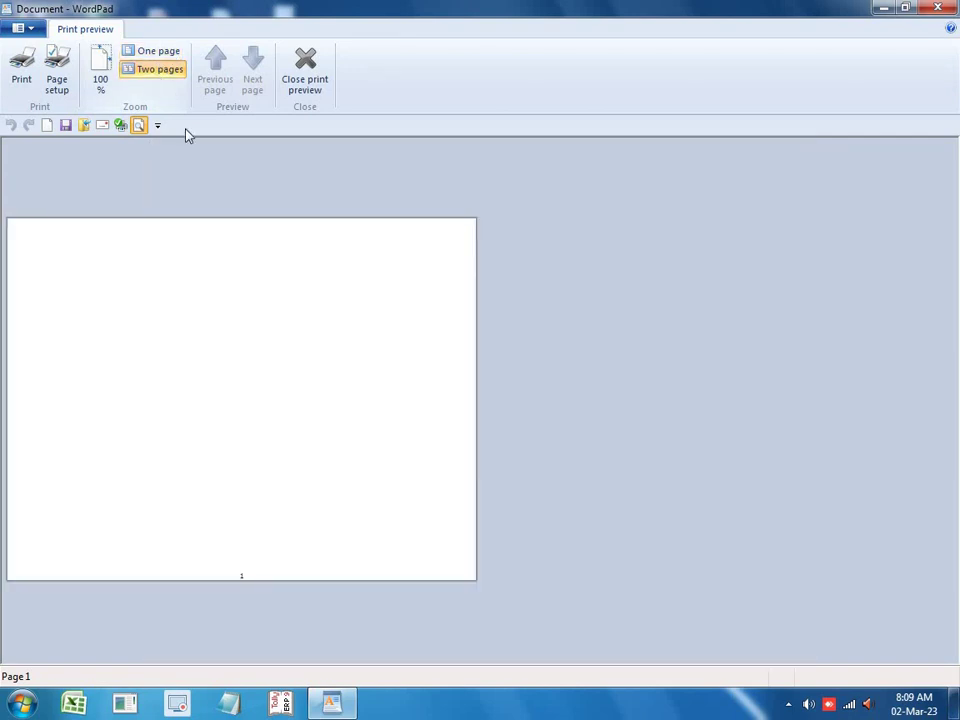
View the printer, page range and copy settings from the print preview and dismiss them without printing
click(26, 82)
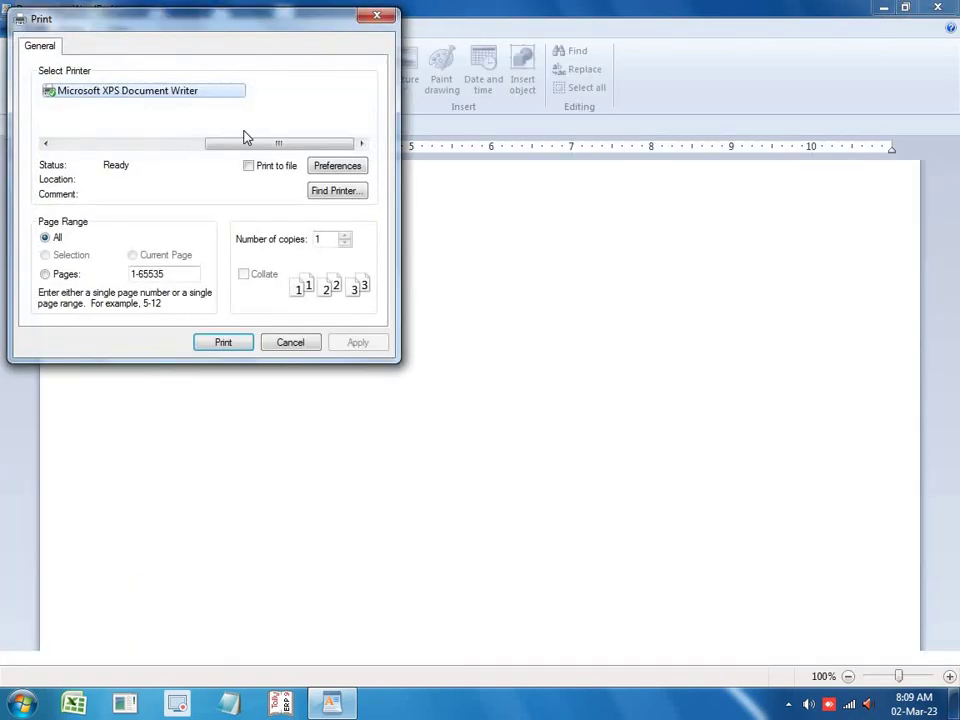
drag(323, 28, 733, 288)
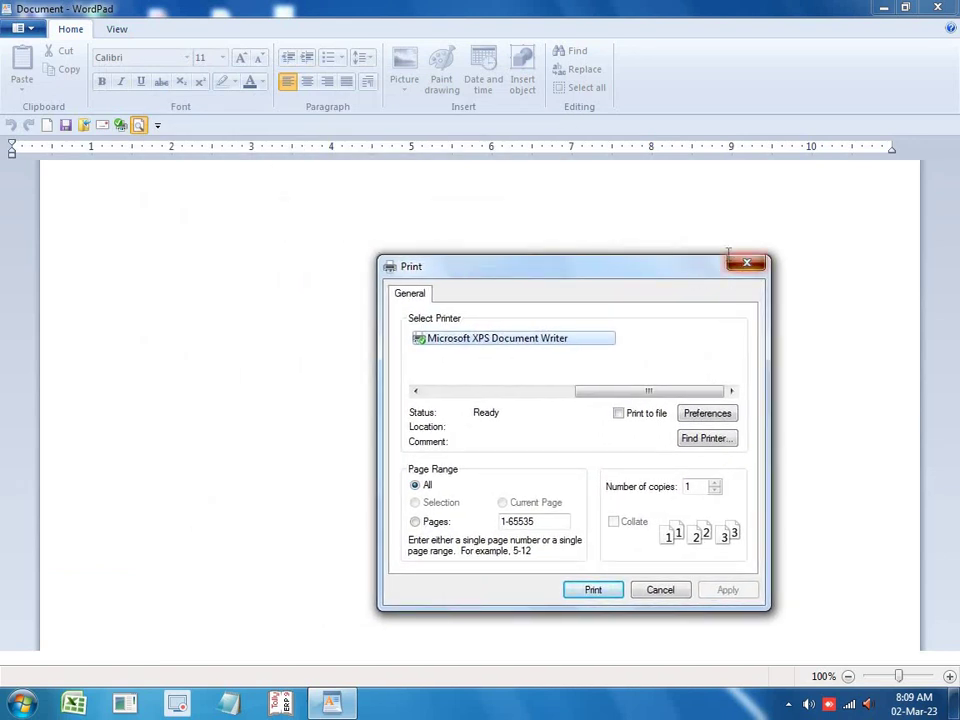
click(747, 263)
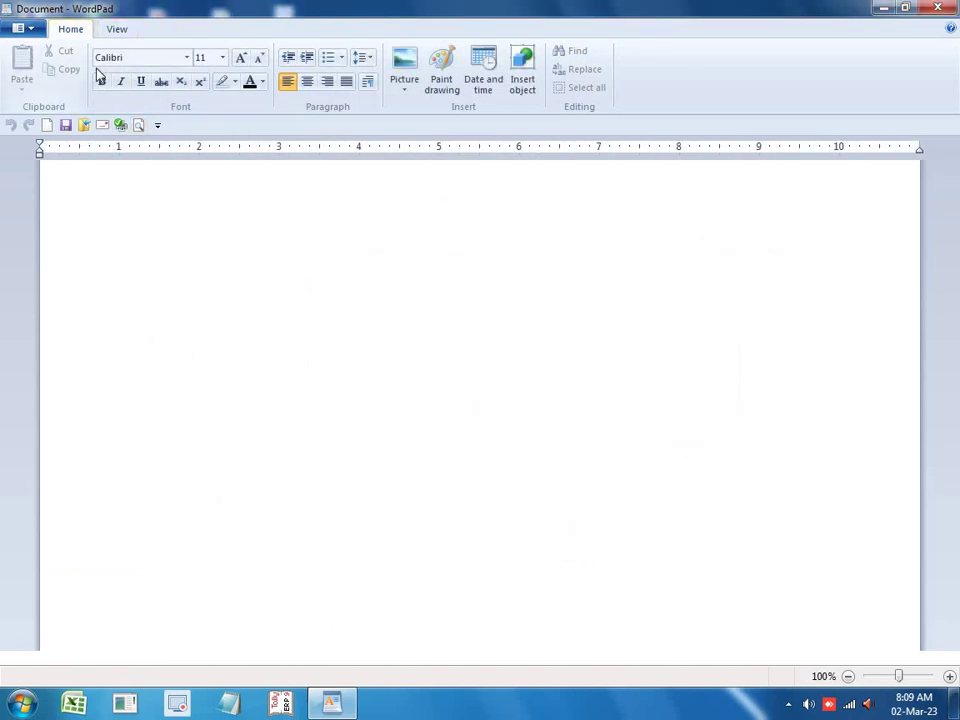
Try a Quick print of the blank document and cancel saving the XPS file
click(30, 27)
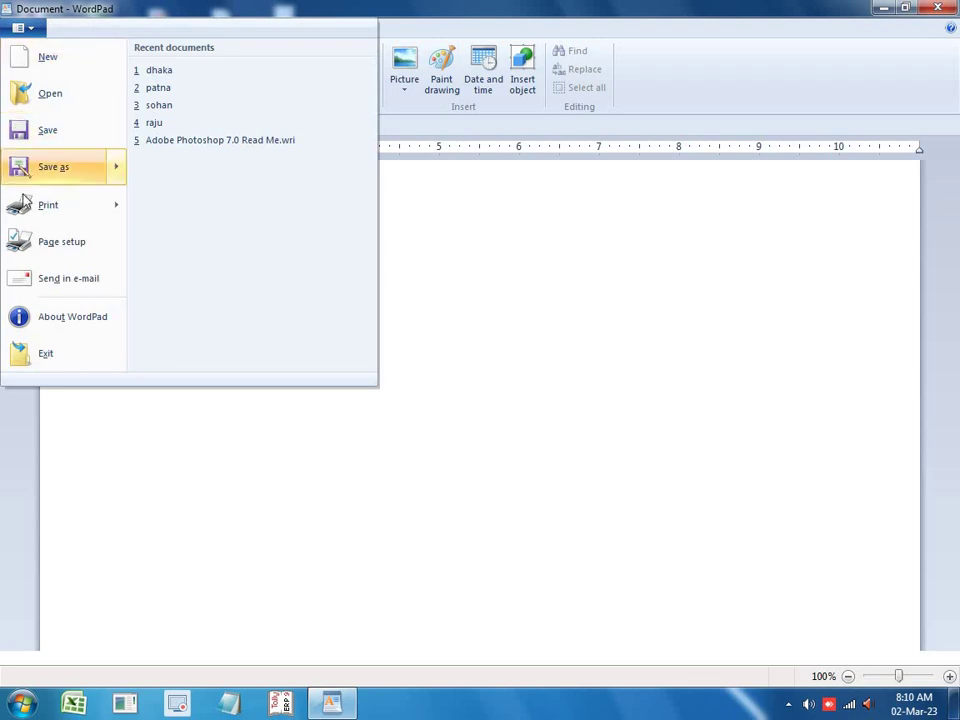
mouse_move(48, 206)
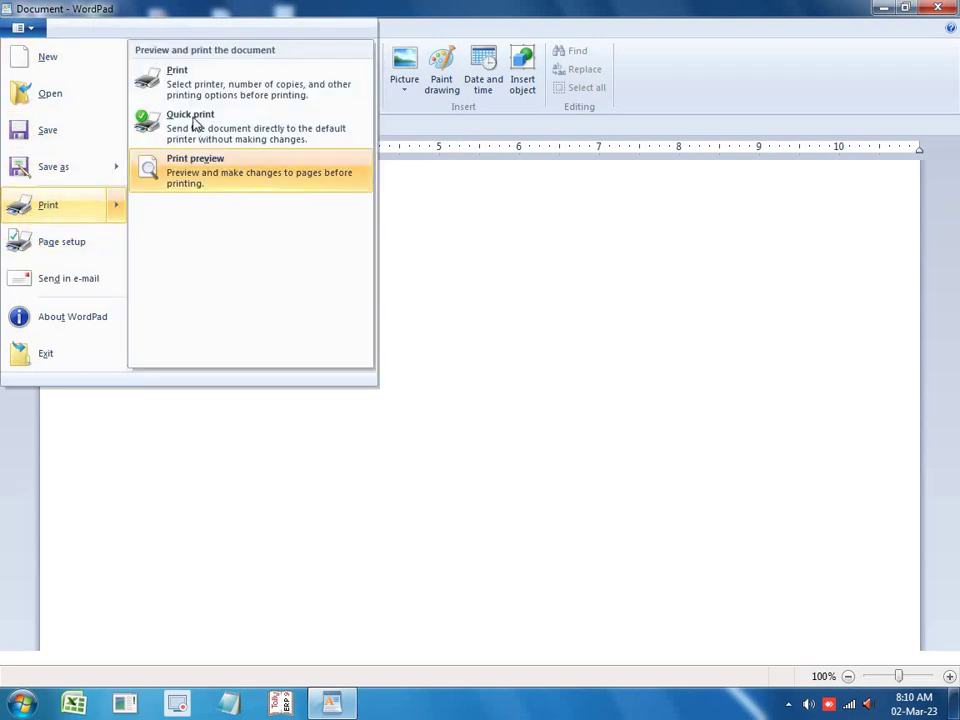
click(192, 147)
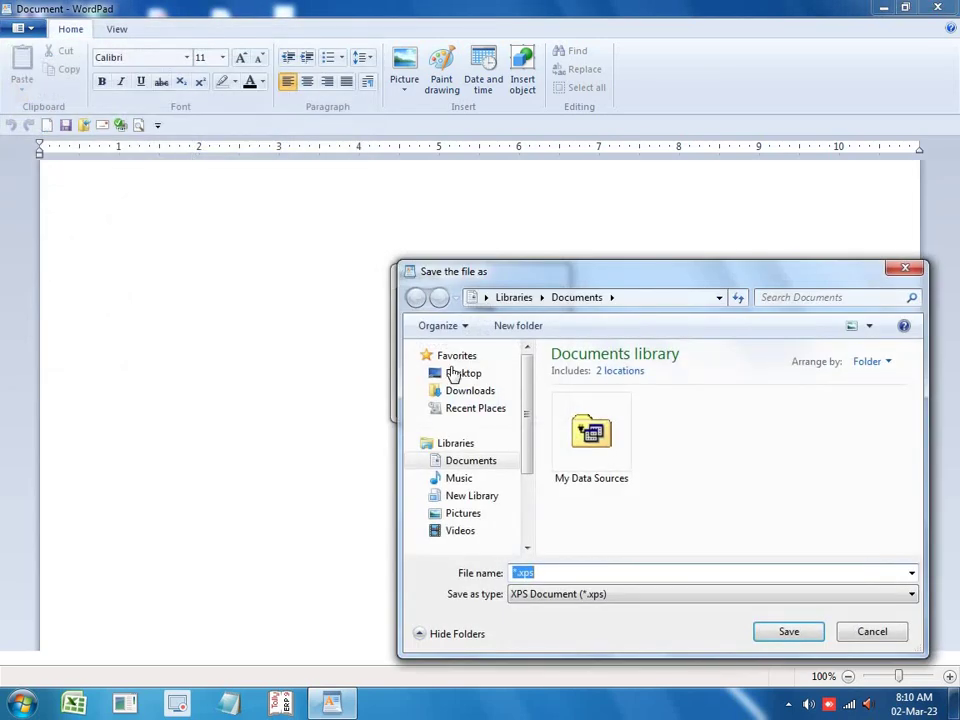
click(903, 268)
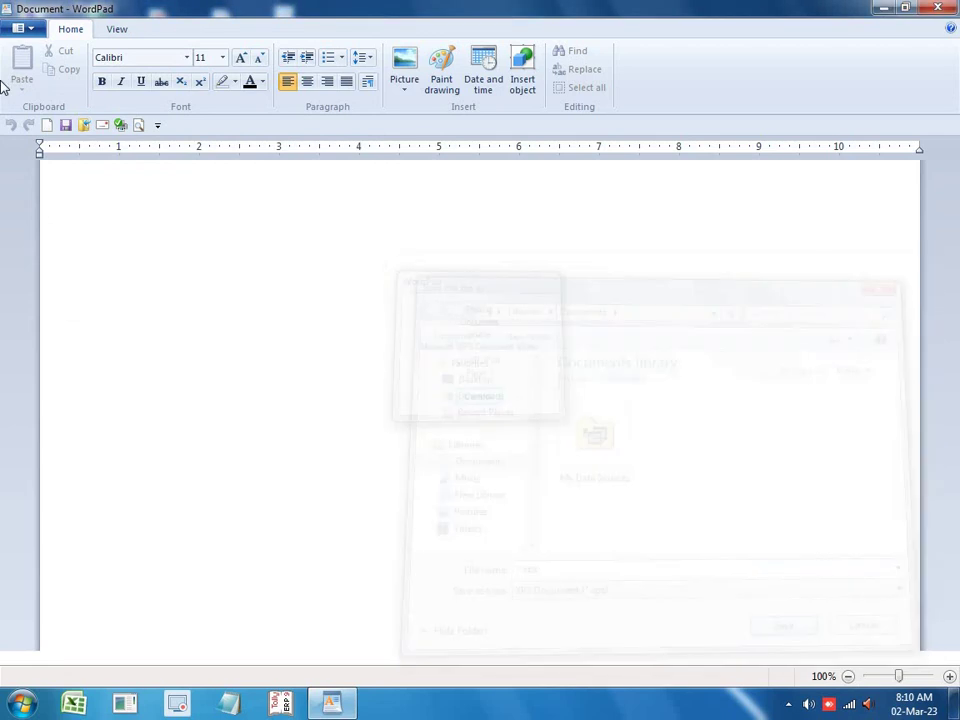
View the document's page setup with its paper, orientation and margin options, and close it without changes
click(32, 29)
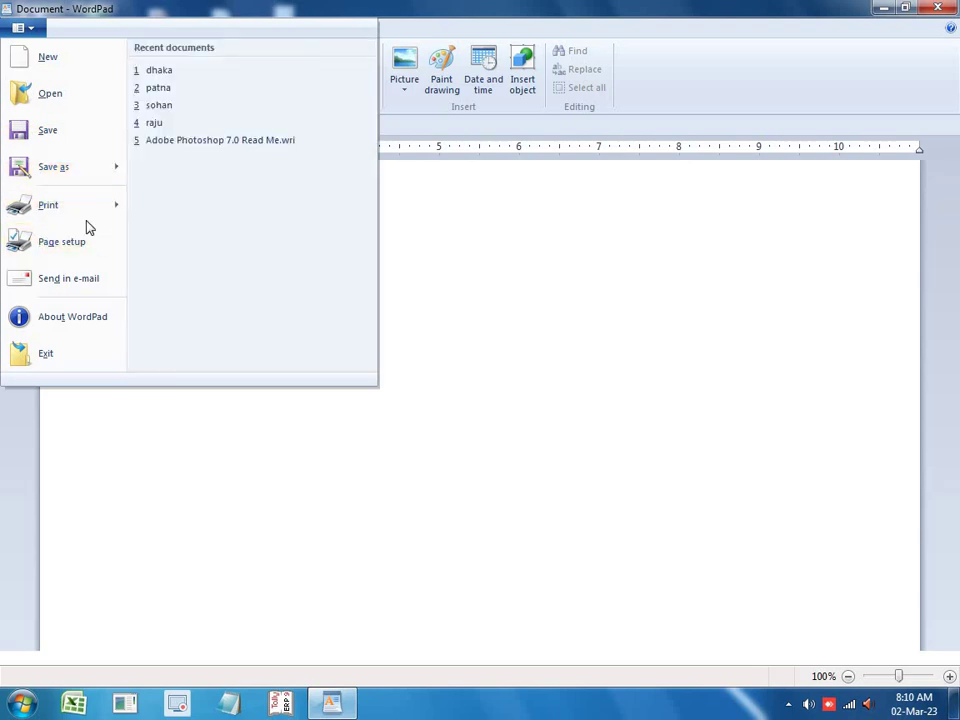
click(67, 251)
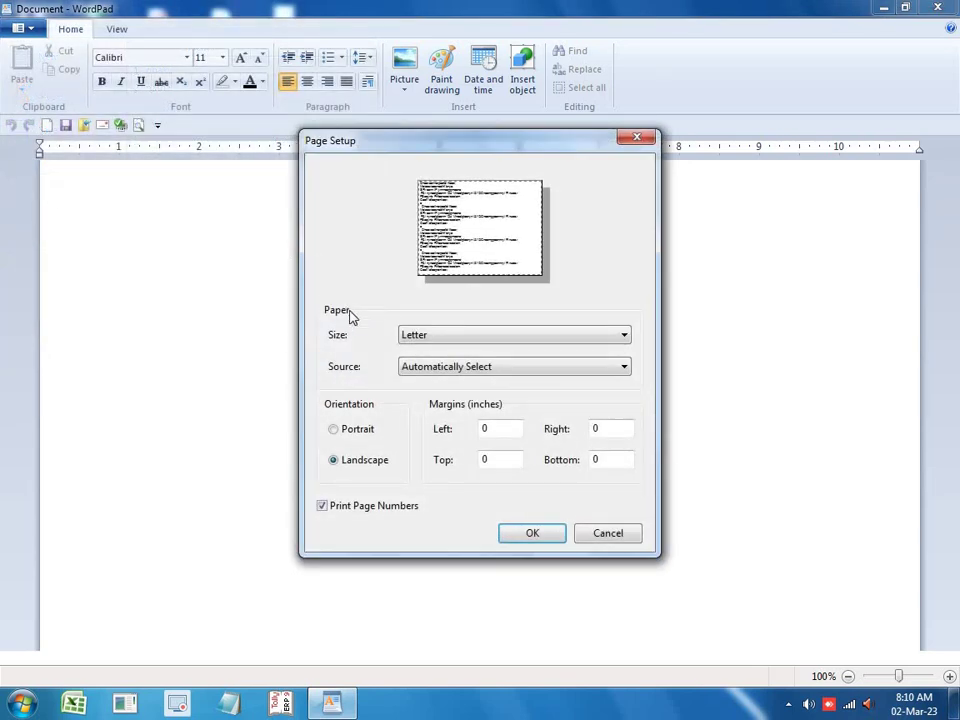
click(636, 137)
Preview the document again, look over the print settings reached from the preview, and close them
click(30, 28)
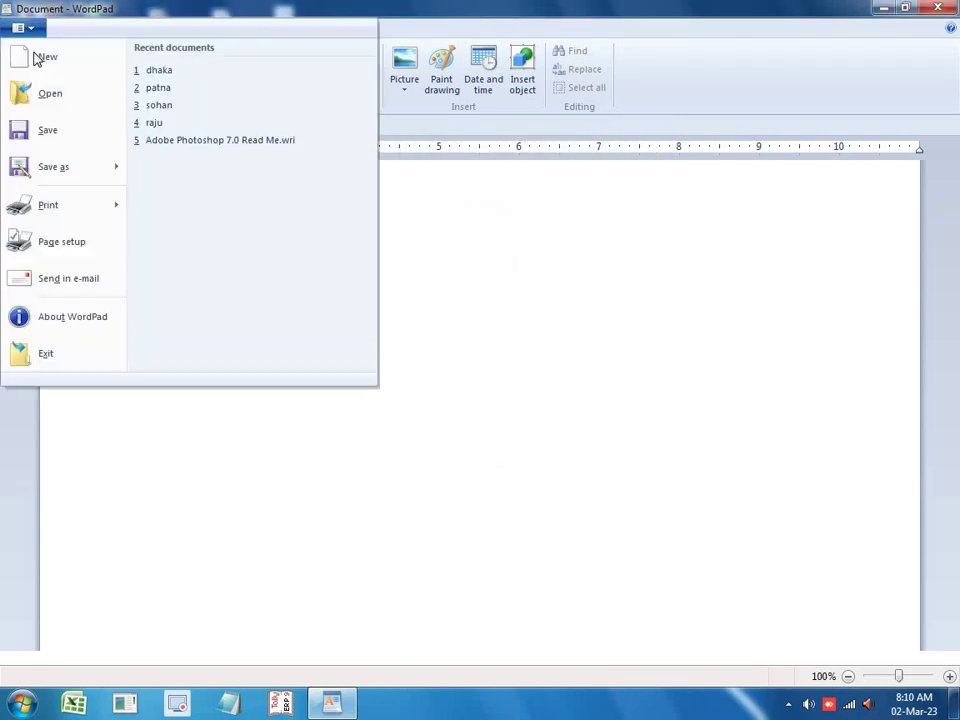
mouse_move(120, 212)
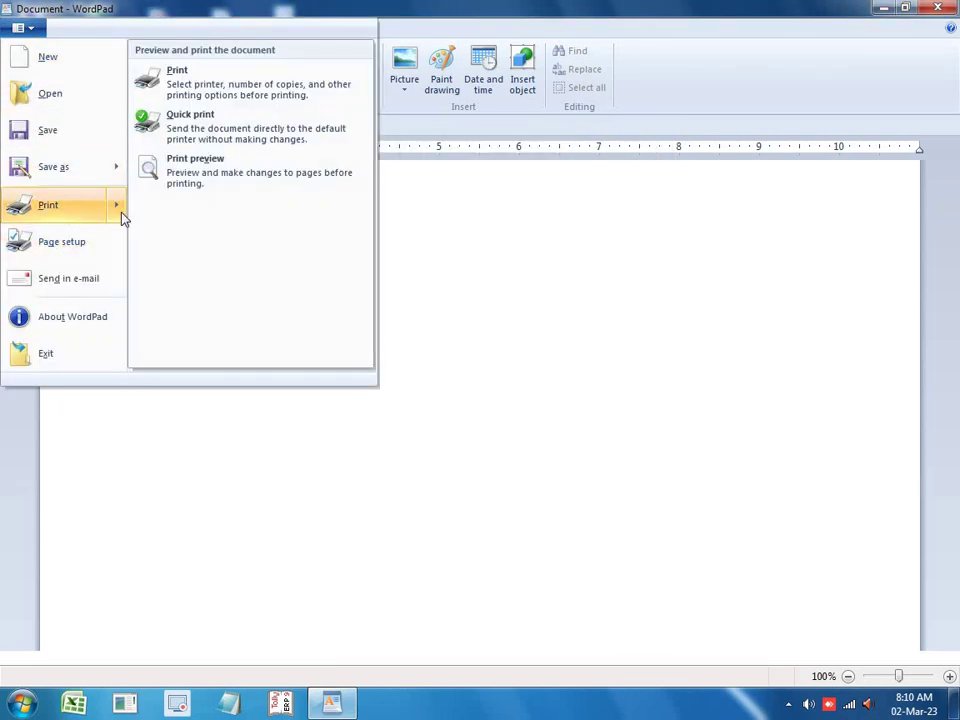
click(187, 178)
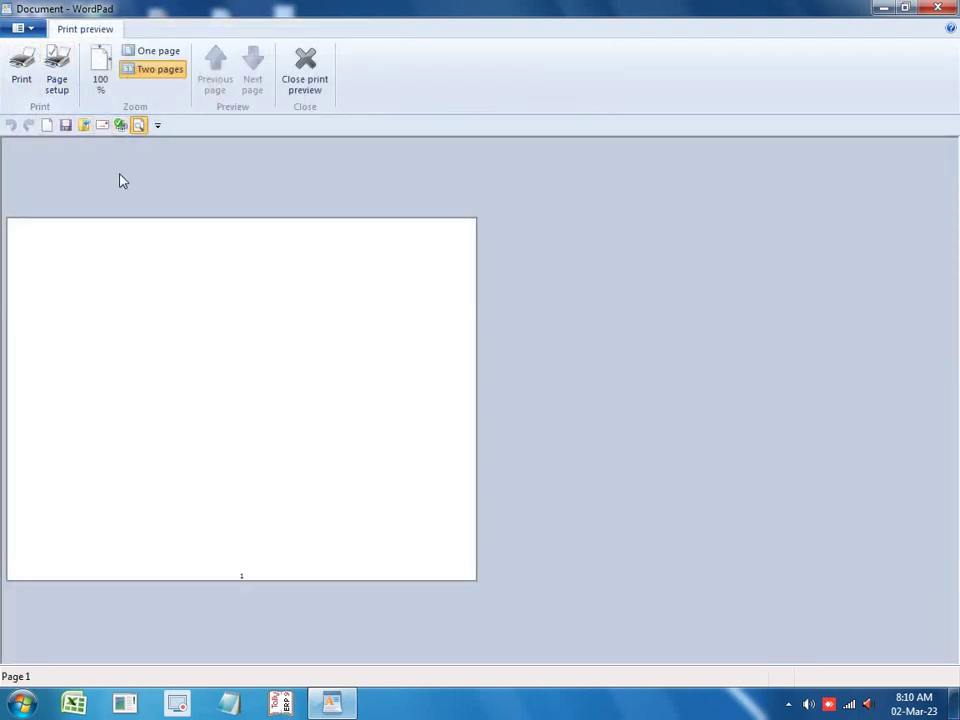
click(28, 80)
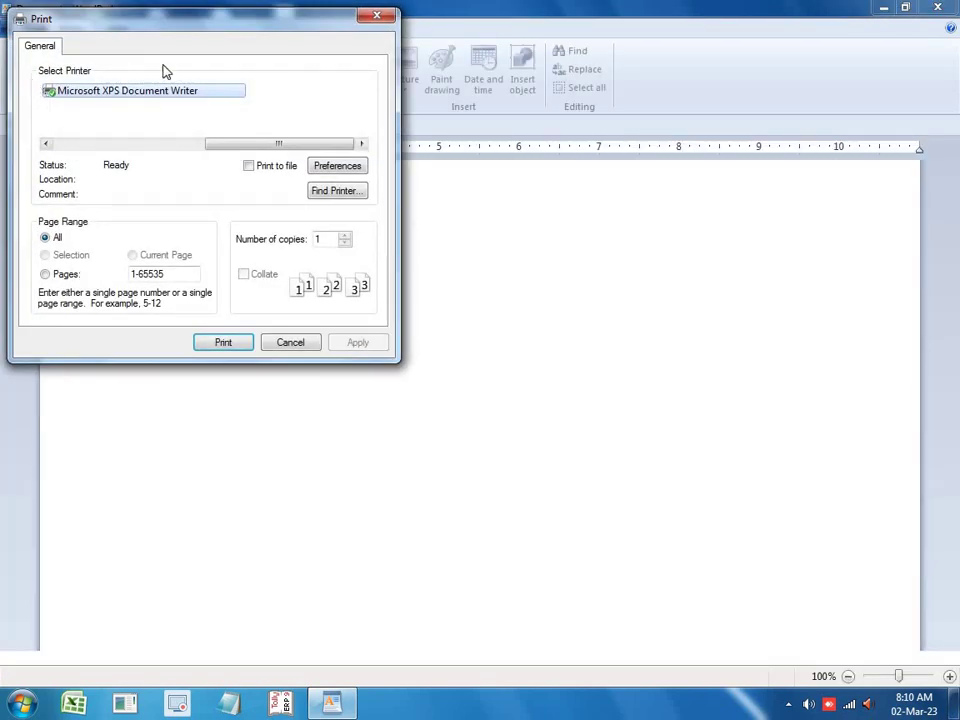
drag(167, 30, 505, 175)
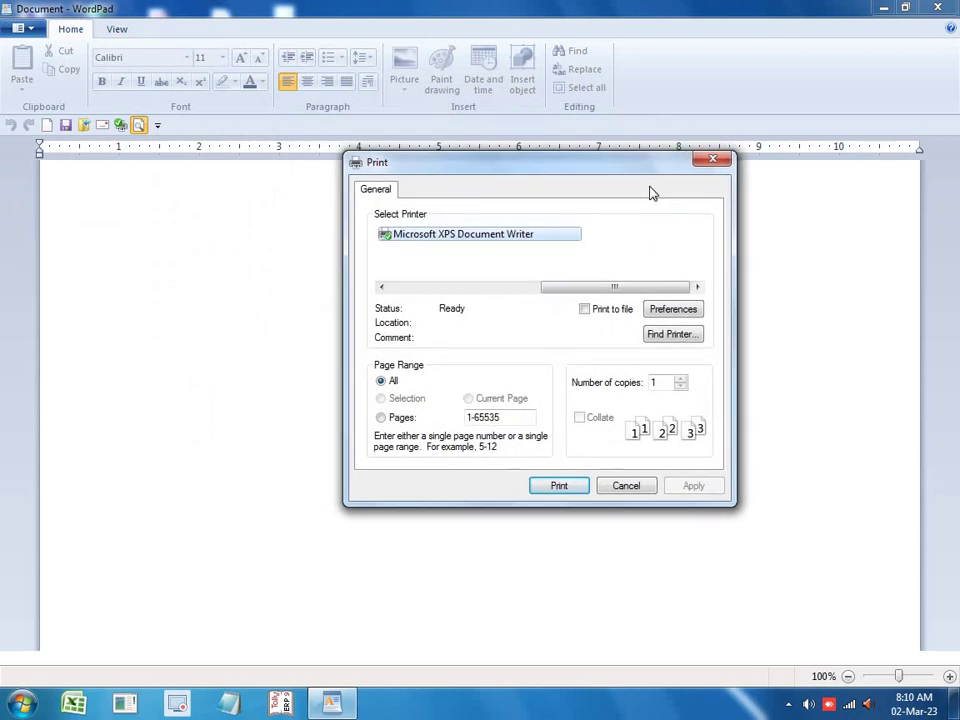
click(713, 158)
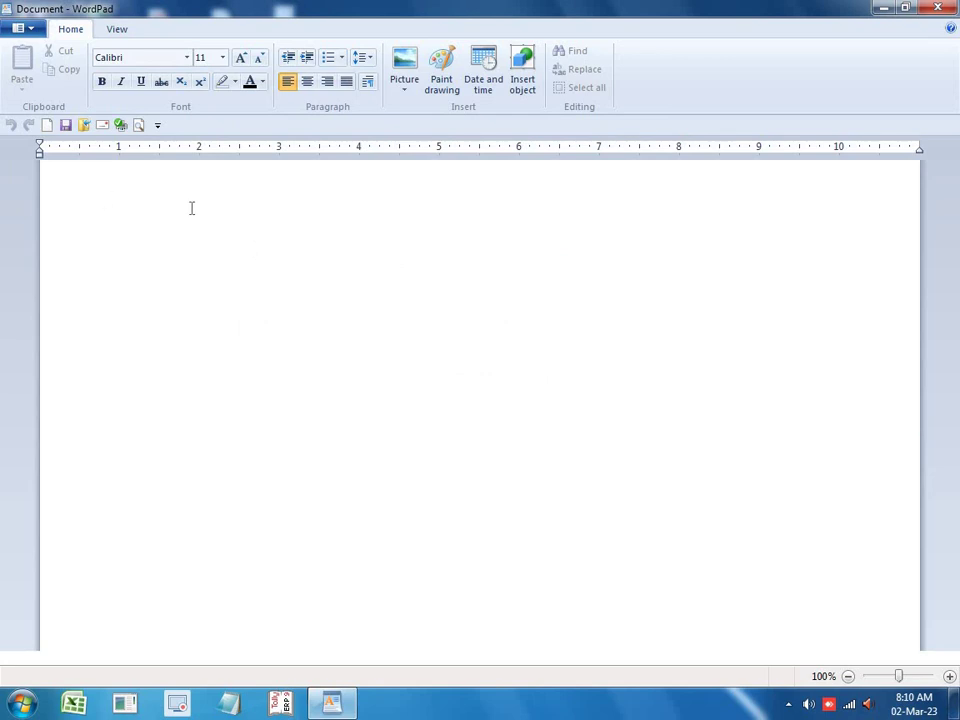
Select the entire contents of the document and show its print preview
key(ctrl+a)
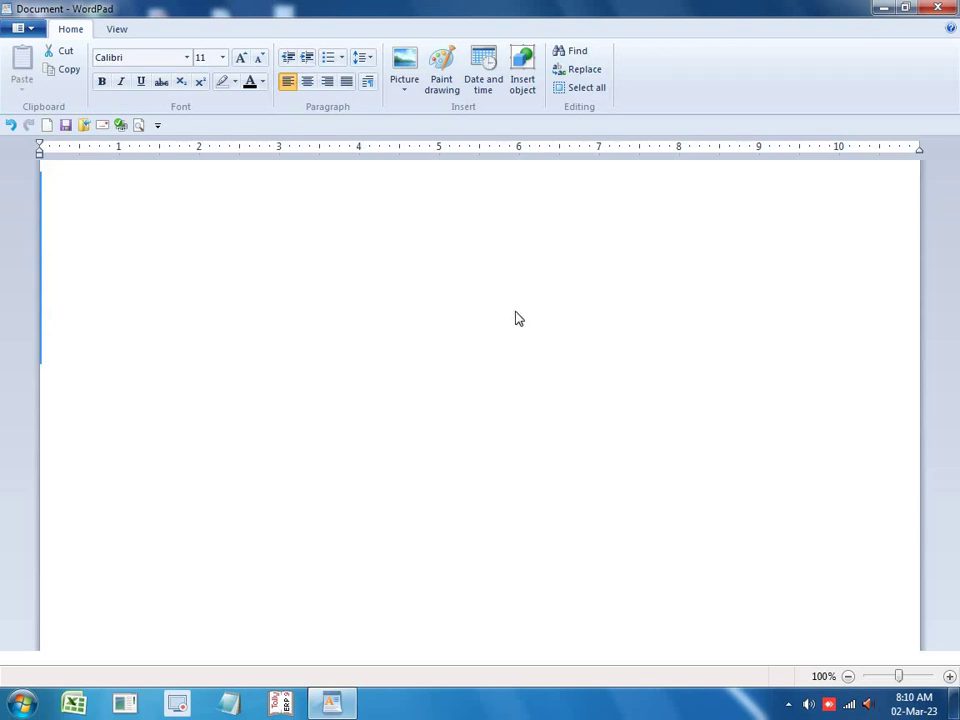
click(22, 30)
mouse_move(48, 214)
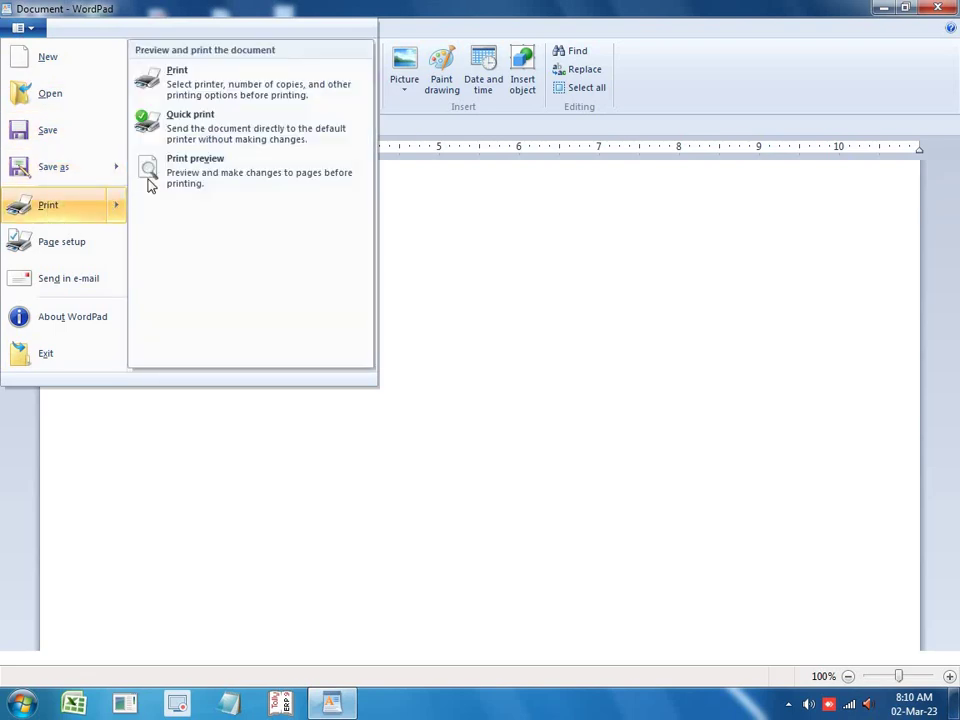
click(180, 225)
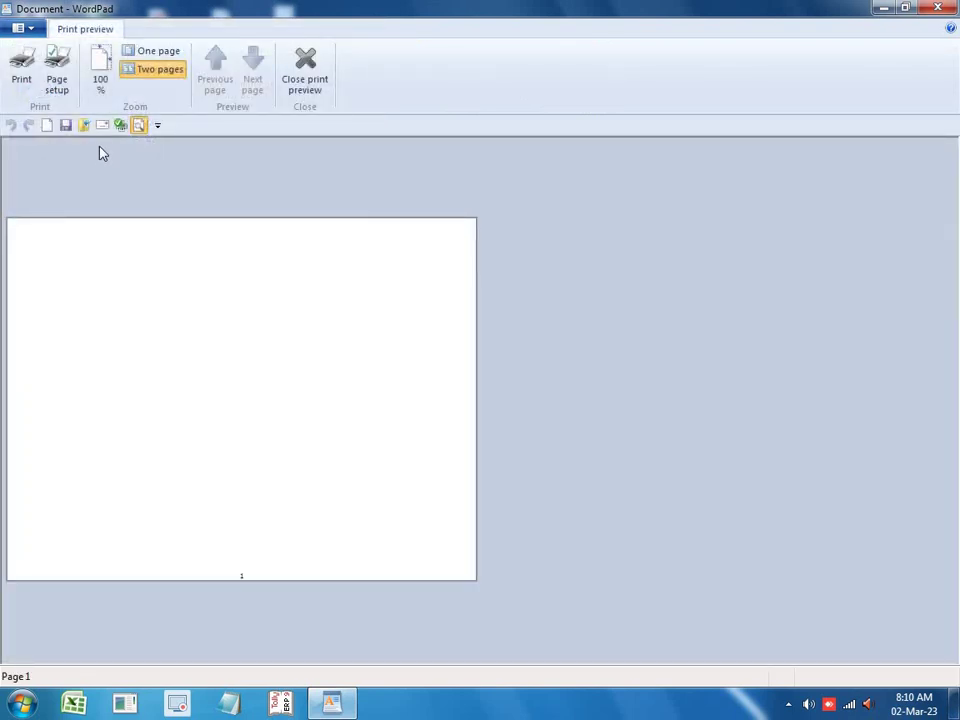
View the page setup options from within the print preview and cancel them
click(62, 90)
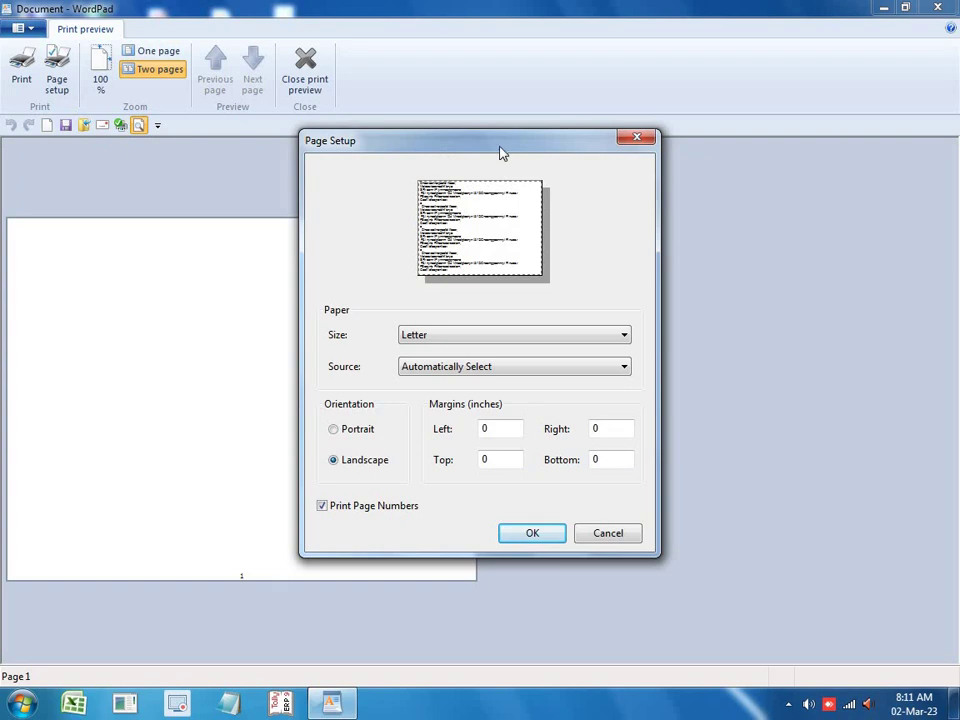
drag(501, 147, 641, 178)
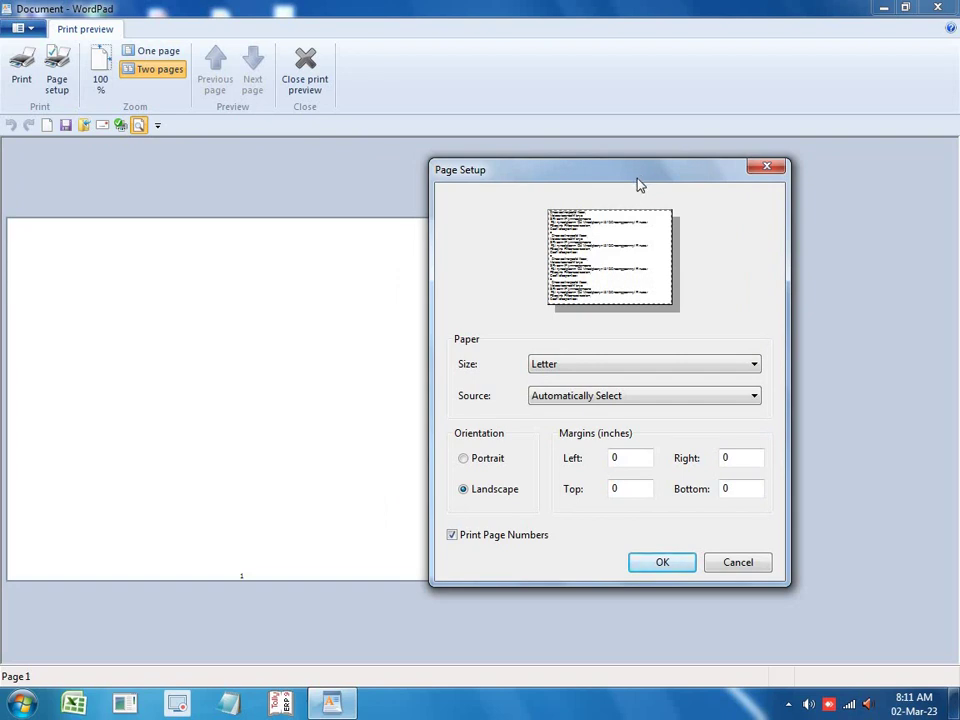
click(751, 565)
click(787, 706)
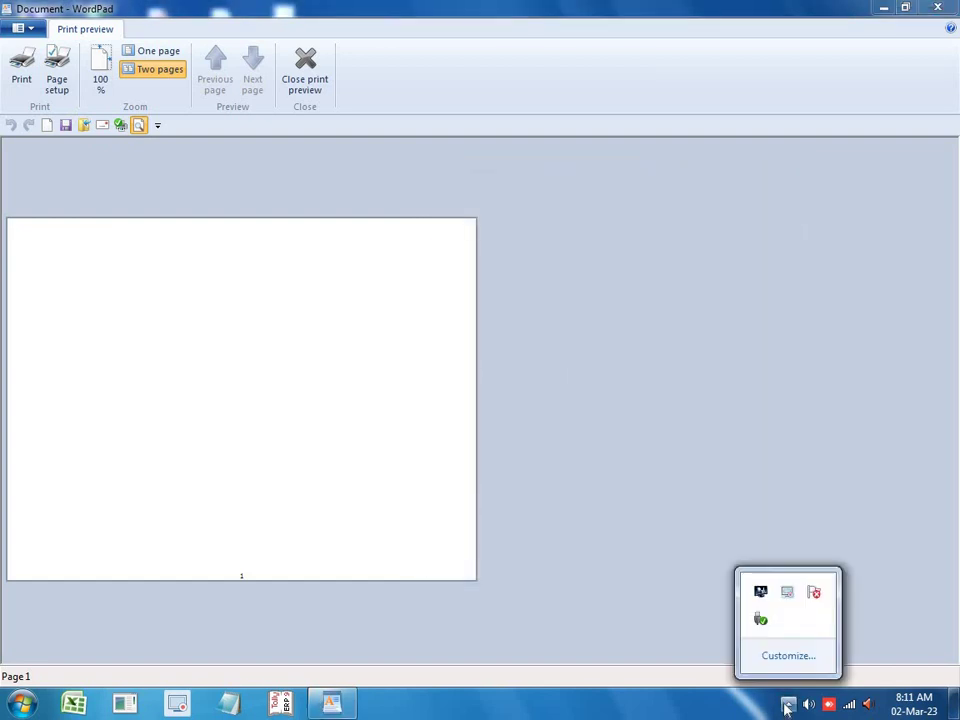
click(788, 598)
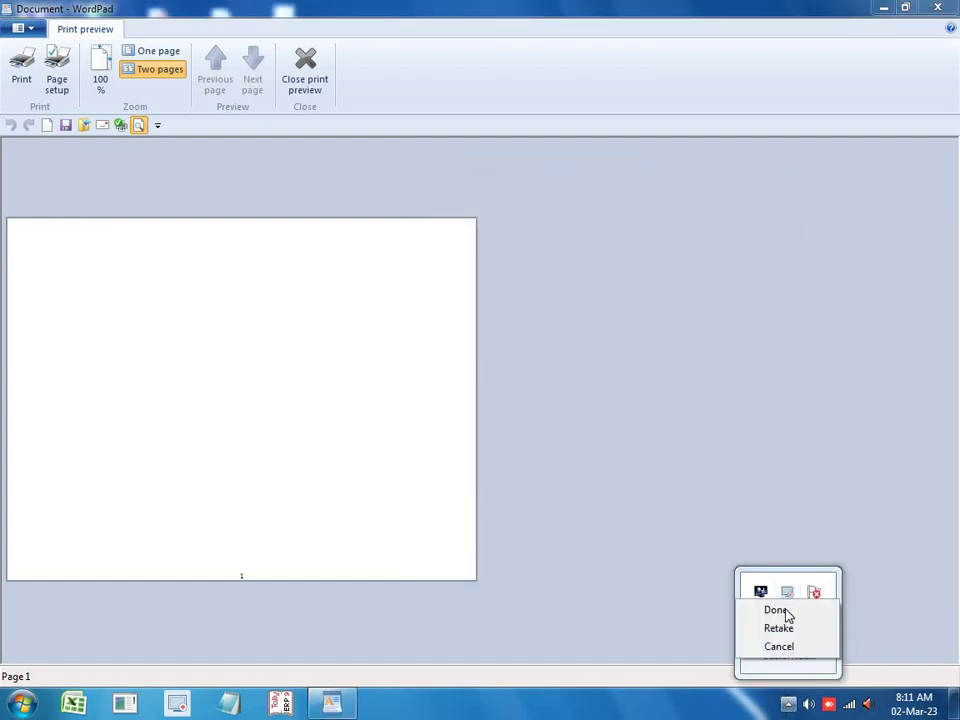